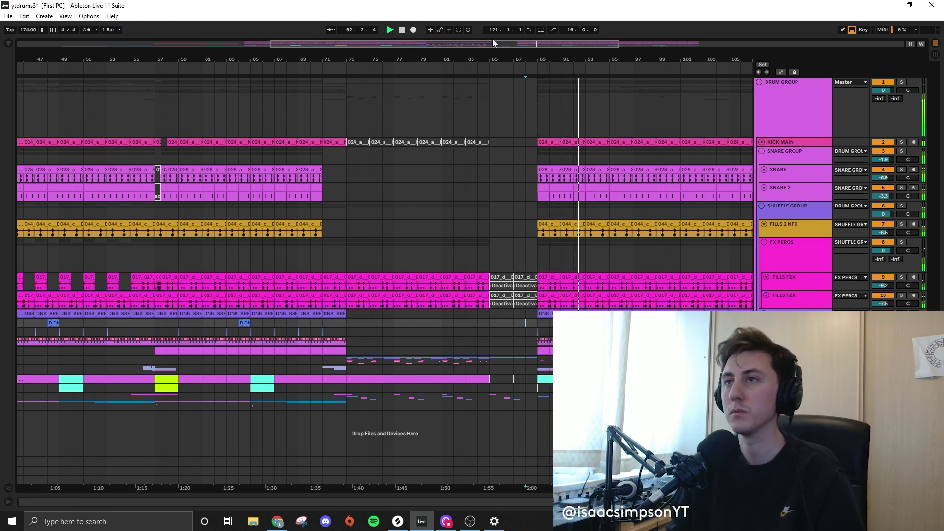
Step: Play through the existing arrangement and examine the drum sections around bars 41, 57 and 89
drag(474, 44, 602, 40)
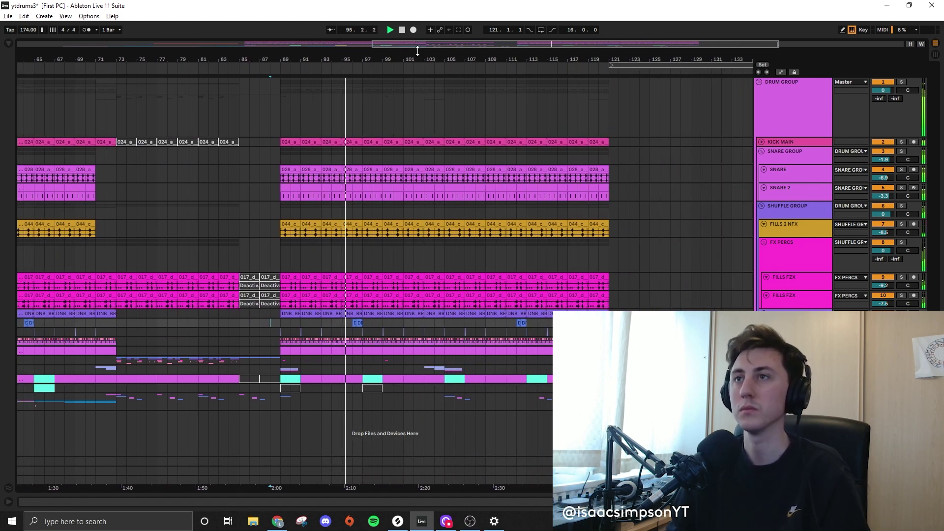
drag(416, 47, 378, 47)
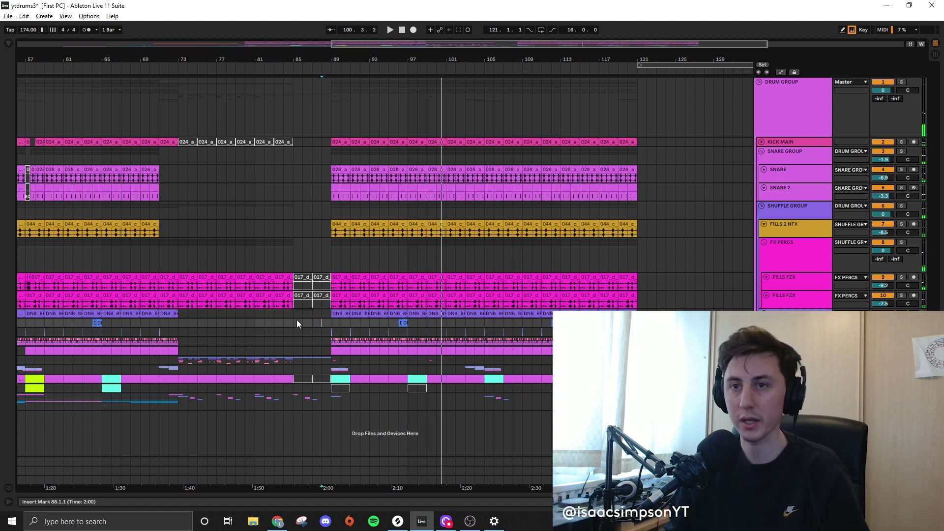
scroll(297, 323, down, 5)
scroll(275, 329, up, 4)
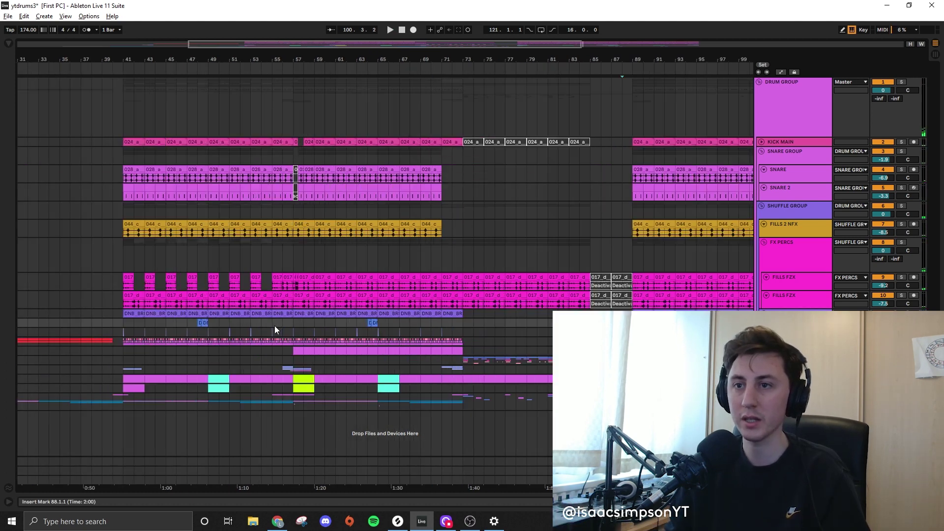
scroll(275, 329, up, 3)
drag(332, 350, 374, 353)
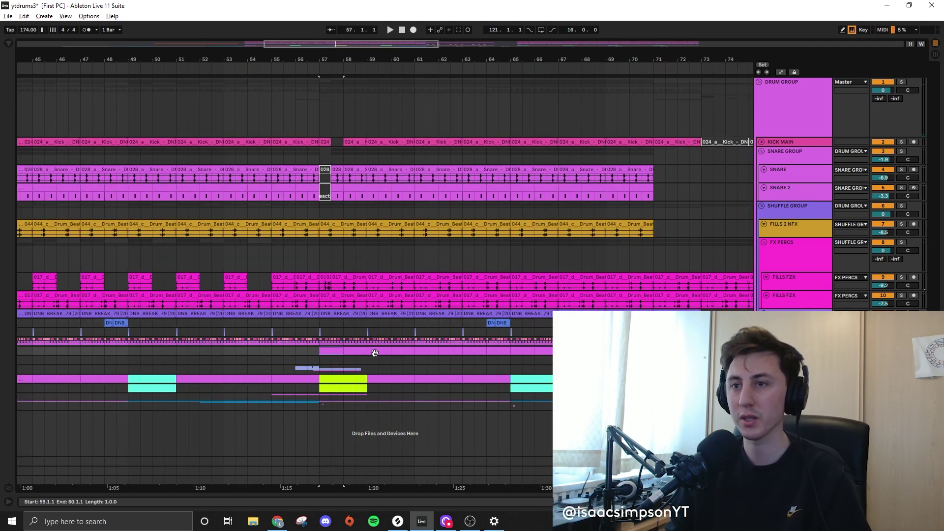
click(336, 298)
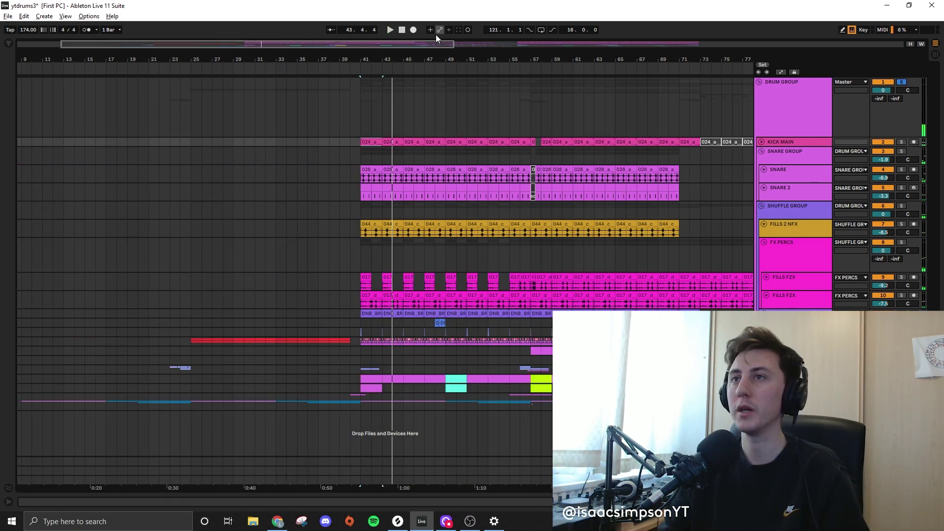
drag(421, 43, 631, 53)
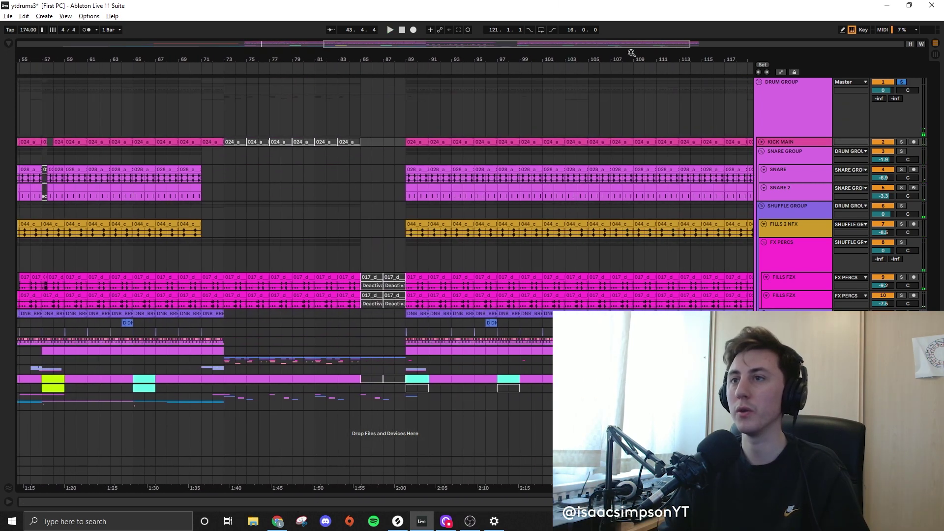
click(418, 169)
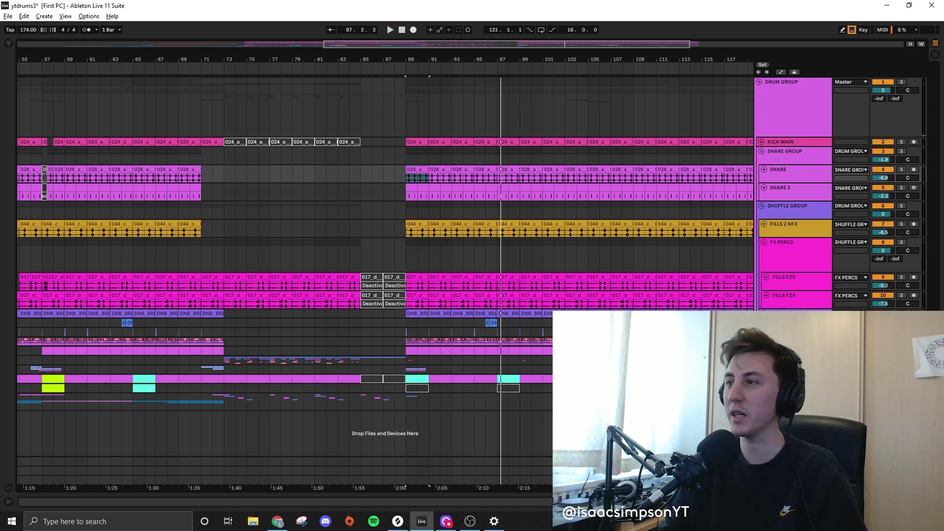
click(412, 379)
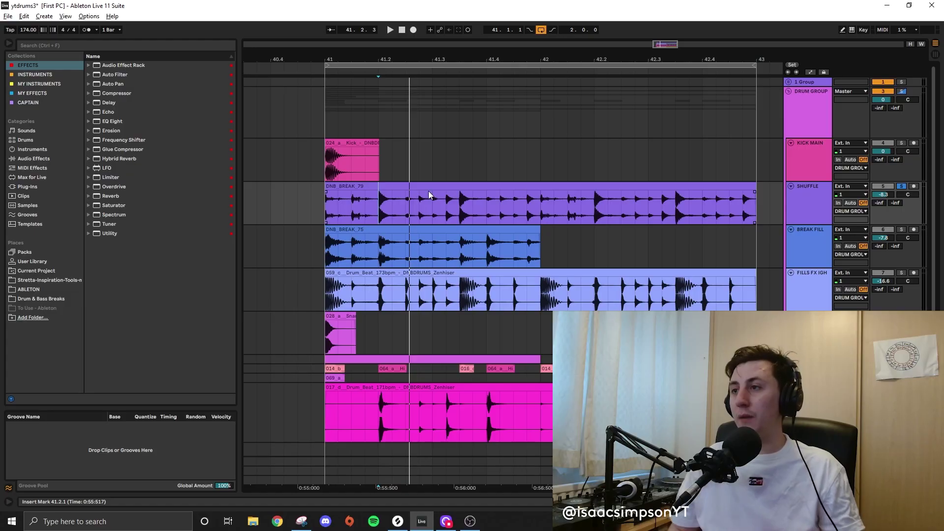
Step: Look over the drum loop layers at bar 41 and audition the KICK MAIN, SHUFFLE and BREAK FILL tracks in turn
scroll(429, 191, down, 3)
scroll(446, 294, down, 2)
scroll(493, 328, up, 5)
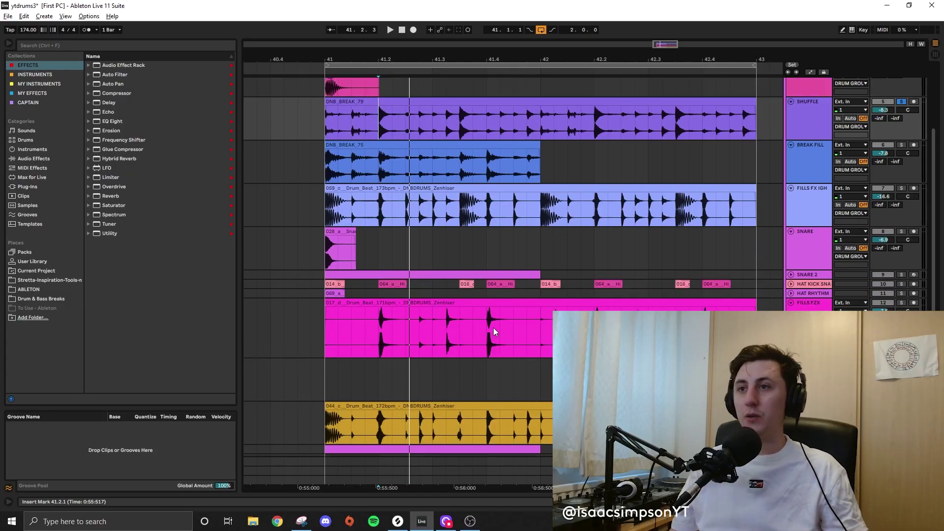
scroll(498, 326, down, 5)
scroll(428, 336, up, 5)
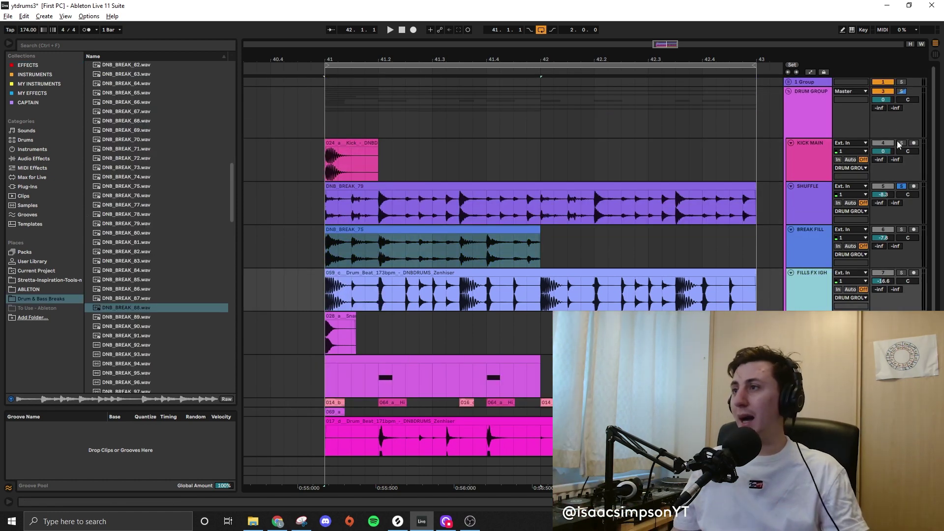
click(354, 147)
key(space)
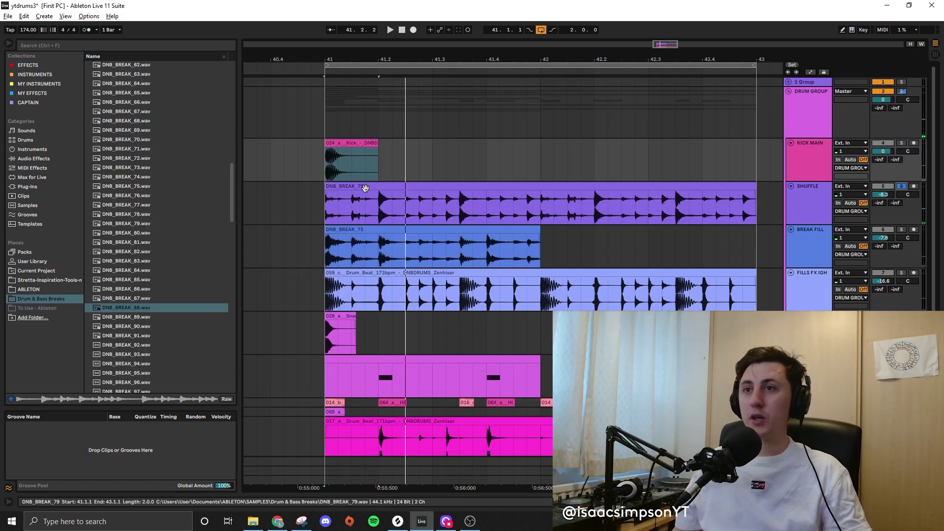
click(365, 188)
key(space)
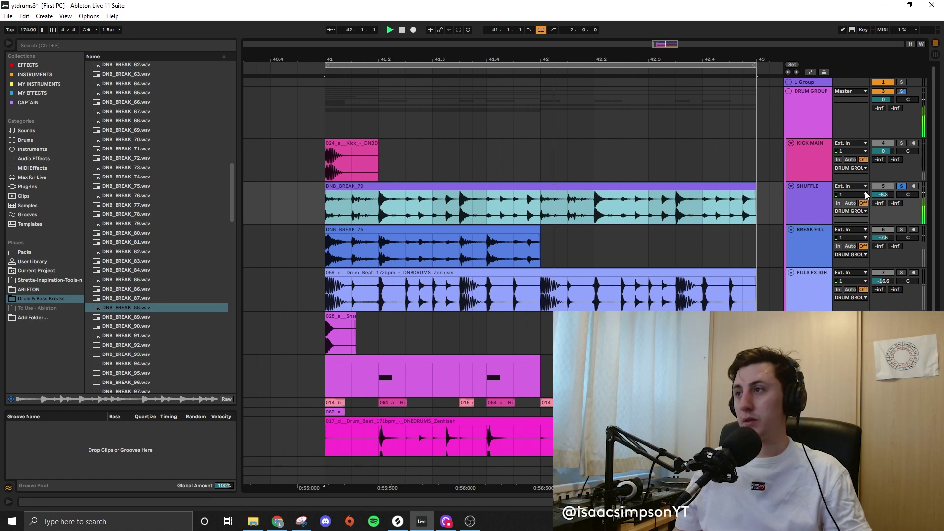
click(381, 230)
key(space)
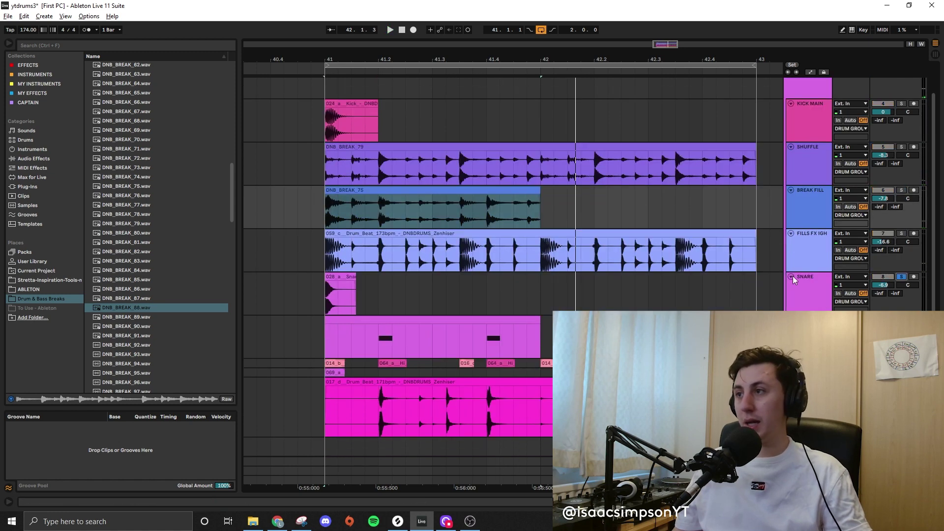
Step: Audition the hat kick snare and hat rhythm layers and look over the remaining fill tracks
scroll(450, 349, down, 3)
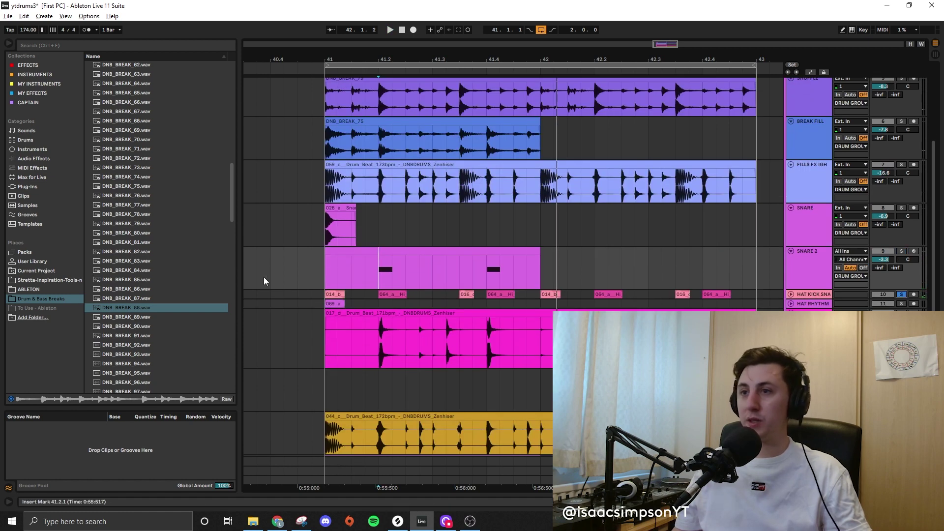
click(335, 294)
key(space)
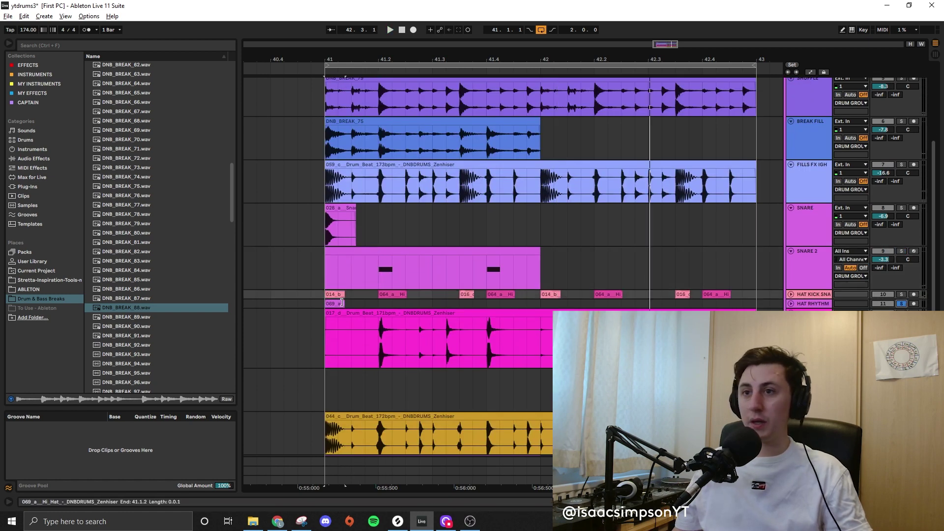
key(space)
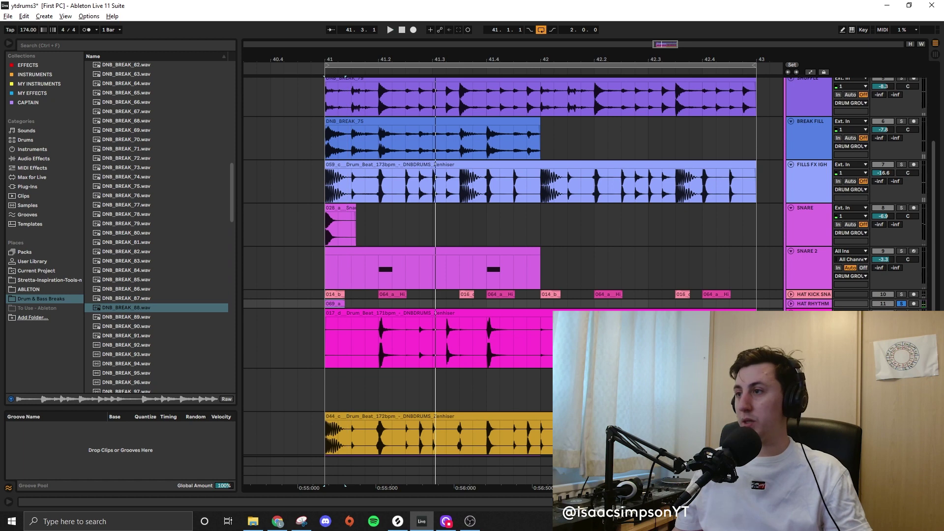
scroll(377, 307, down, 2)
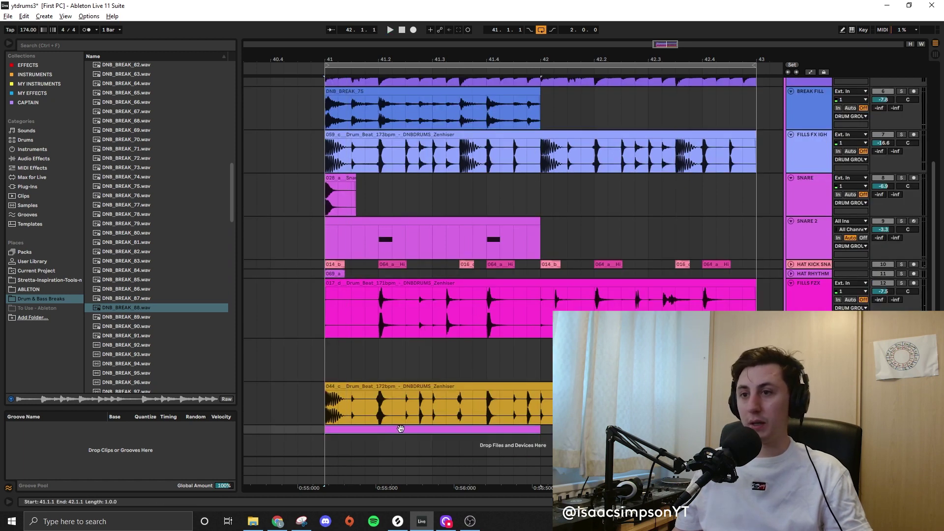
scroll(881, 276, up, 5)
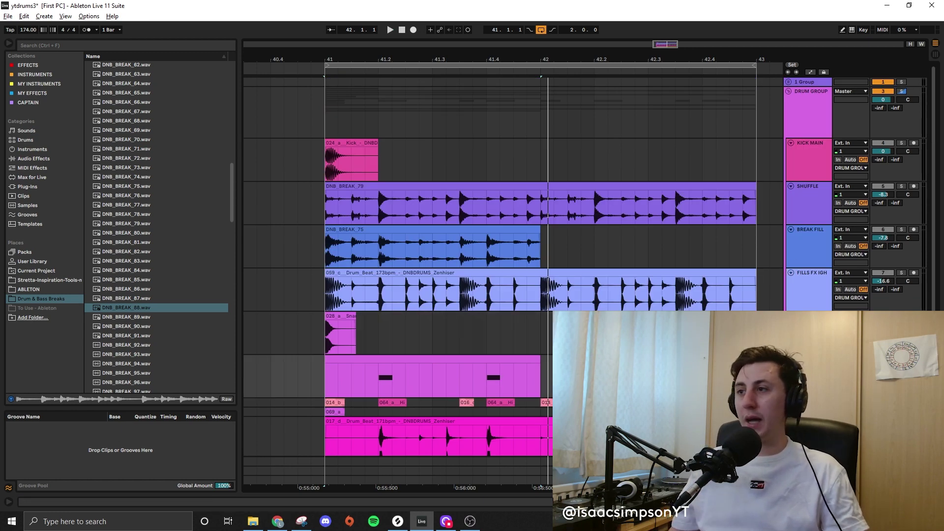
Step: Move the SNARE and SNARE 2 tracks above SHUFFLE and place the snare hits at 41.2 and 41.4
shift+click(809, 360)
drag(809, 360, 717, 182)
drag(347, 187, 397, 188)
Step: Duplicate the one-bar patterns of SNARE and SNARE 2 into bar 42 and group the two tracks
drag(391, 188, 326, 194)
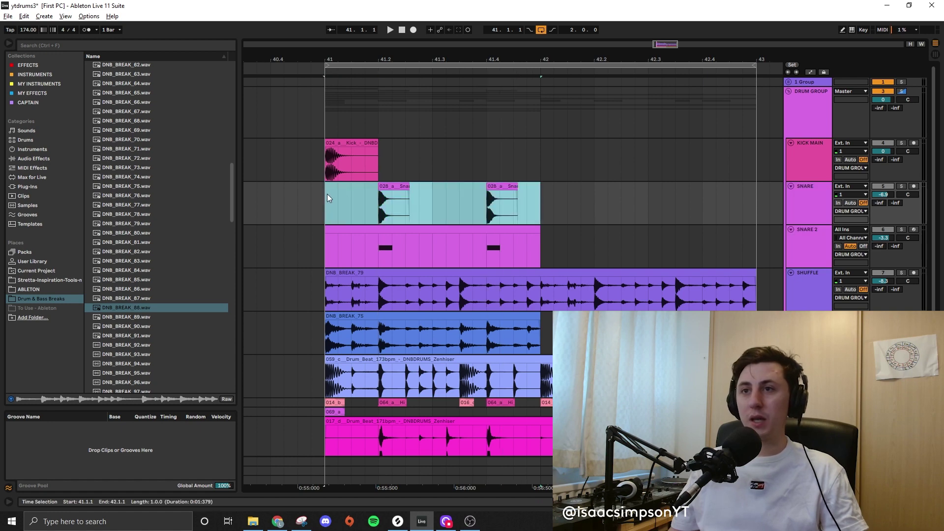
key(ctrl+d)
shift+click(417, 230)
click(417, 230)
key(ctrl+d)
key(ctrl+g)
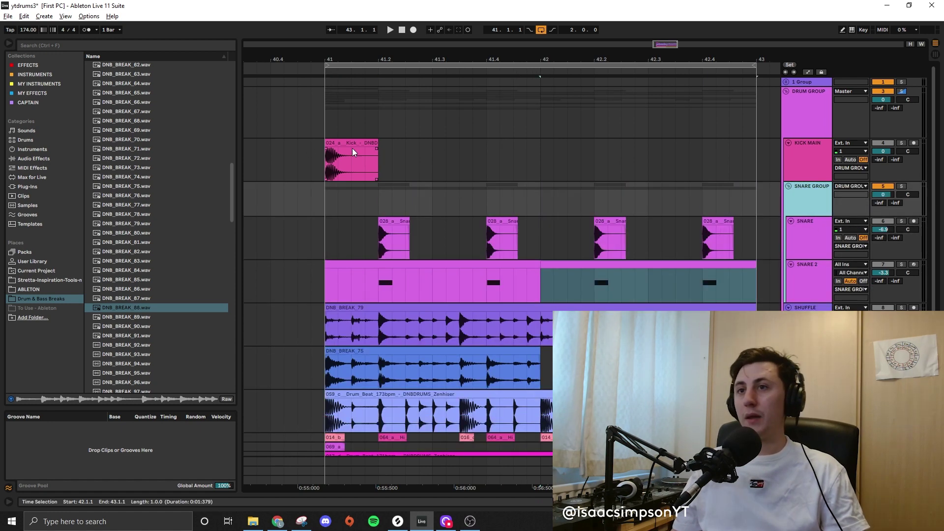
Step: Copy the kick hit to 41.3.3, 42.1 and 42.3.3, and audition the KICK MAIN track soloed
drag(352, 149, 561, 143)
drag(562, 143, 691, 148)
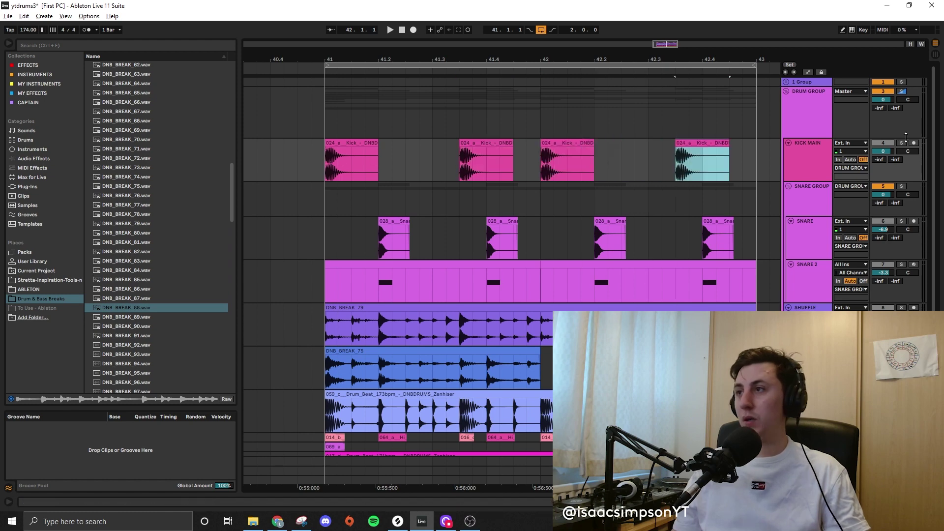
click(901, 143)
click(355, 144)
key(space)
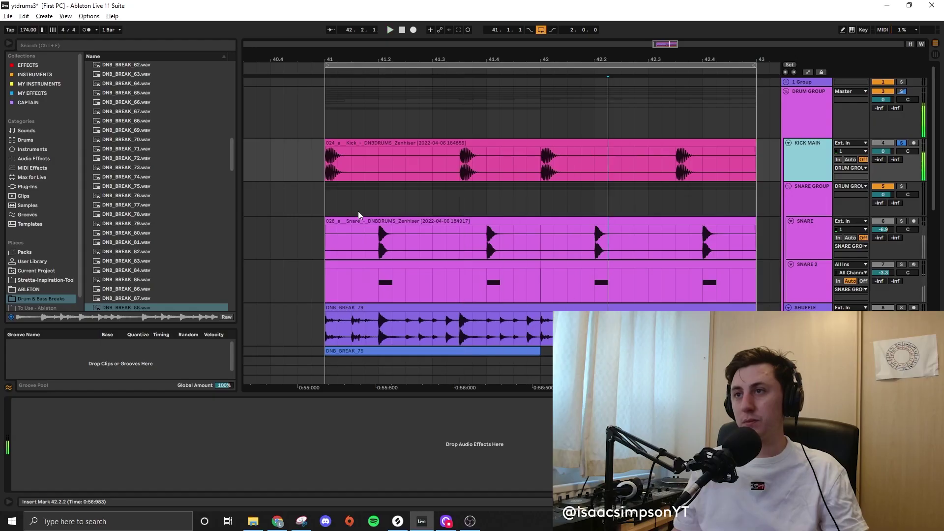
Step: Add an EQ Eight from the Effects collection to the SNARE GROUP track
click(358, 211)
scroll(358, 211, down, 2)
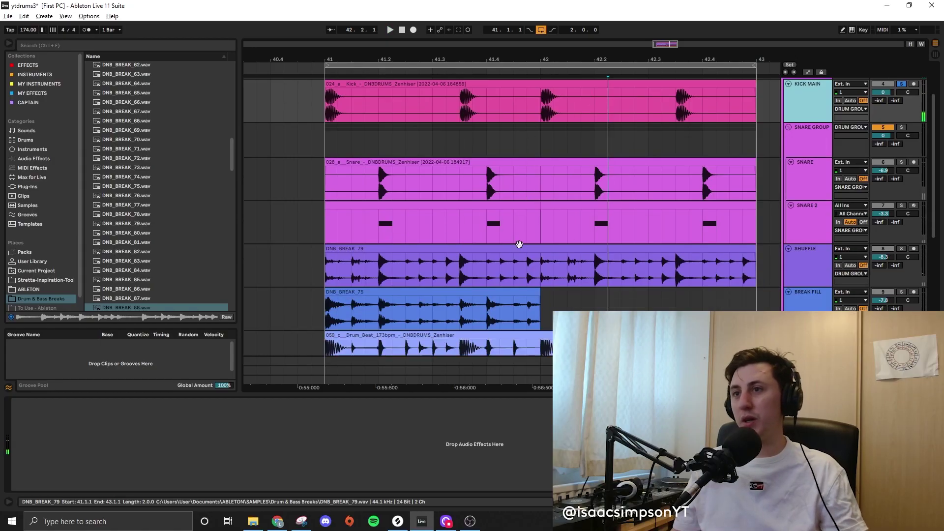
click(42, 68)
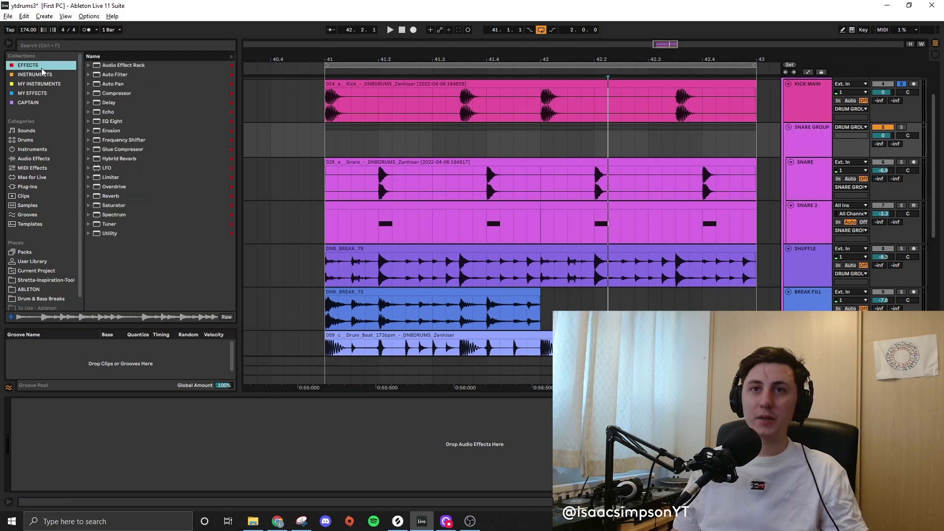
drag(123, 122, 217, 409)
click(822, 139)
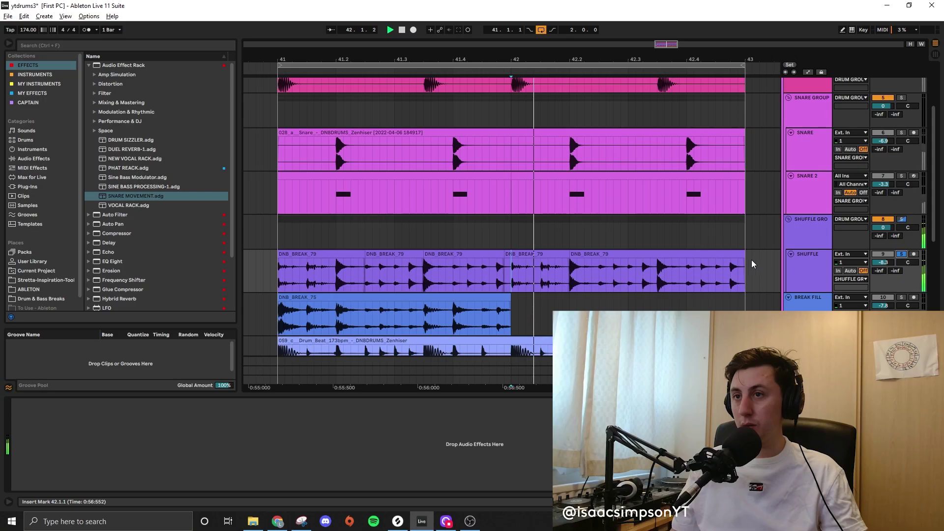
Step: Select the second bar of the SHUFFLE break from 42.1.1 and stop playback
drag(511, 270, 723, 260)
key(space)
scroll(465, 243, down, 1)
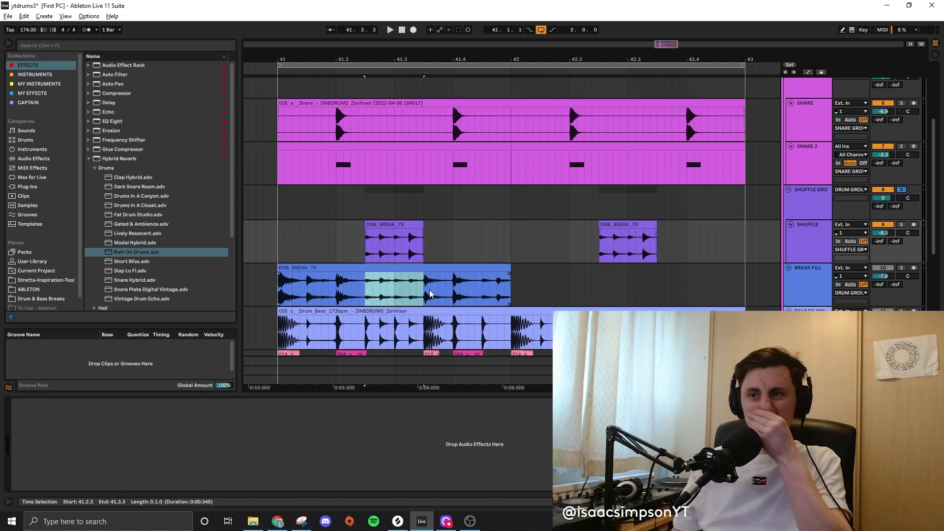
Step: Select the BREAK FILL audio from 41.2.3 to 41.3.4 and audition it
drag(423, 285, 438, 285)
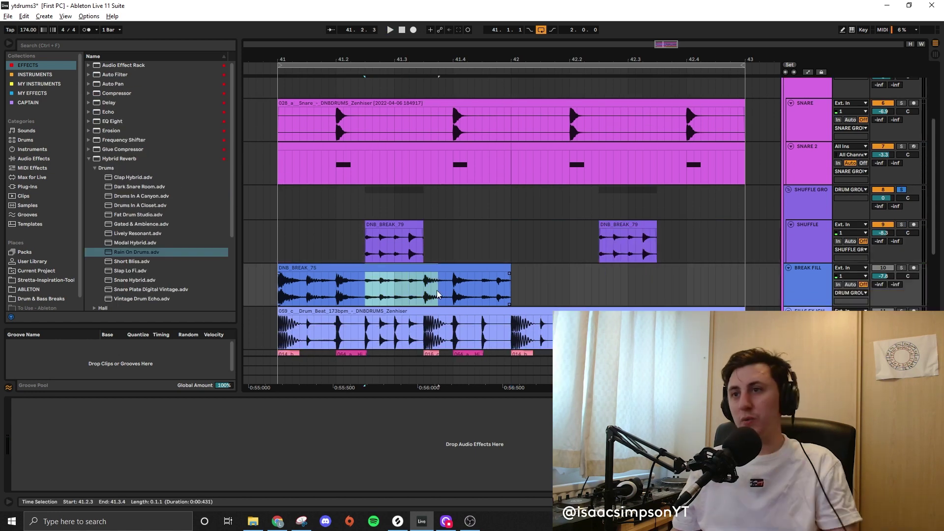
click(413, 266)
key(space)
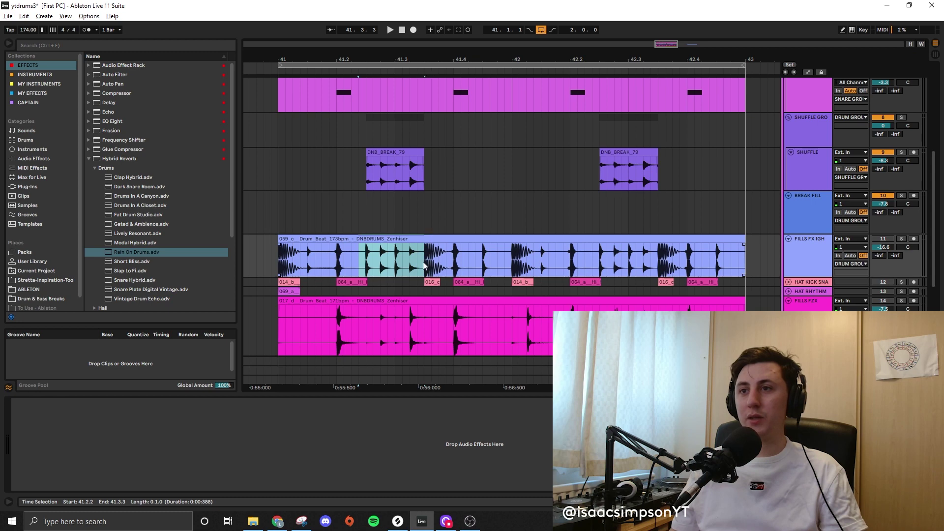
Step: Cut the FILLS FX IGH loop down to slices at 41.2.3–41.3.3 and 42.2.3–42.3.3, and audition it
key(ctrl+e)
click(461, 239)
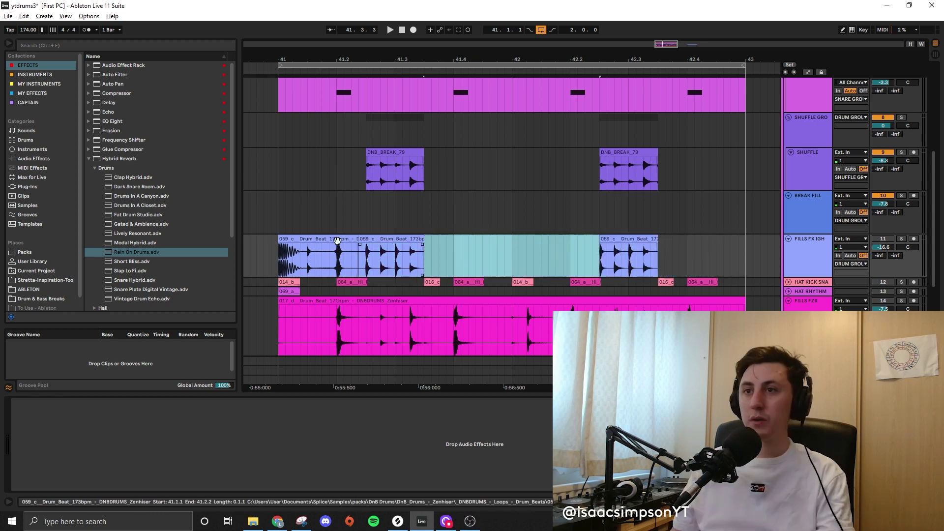
click(351, 240)
key(Delete)
click(357, 233)
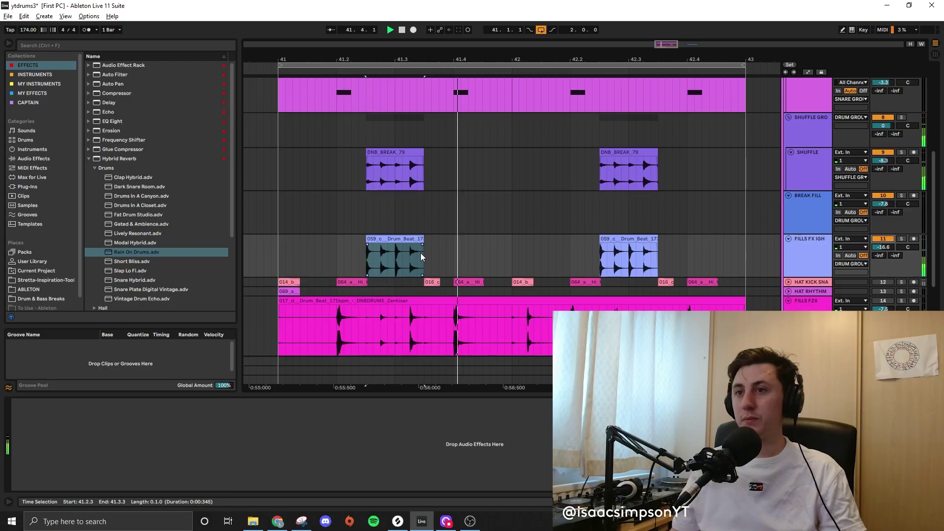
key(space)
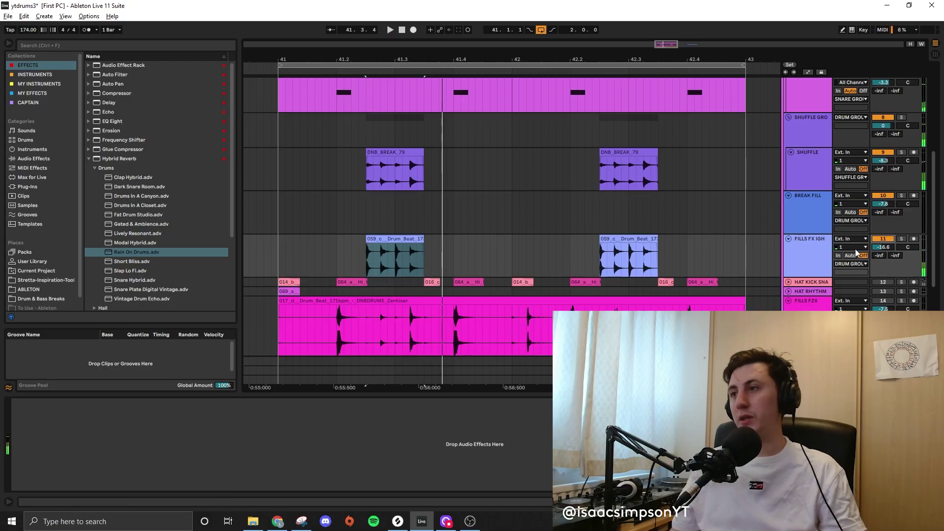
Step: Add a Delay to the FILLS FX IGH track, unlink its channels, switch its timing from Sync to Time, and audition it
click(811, 252)
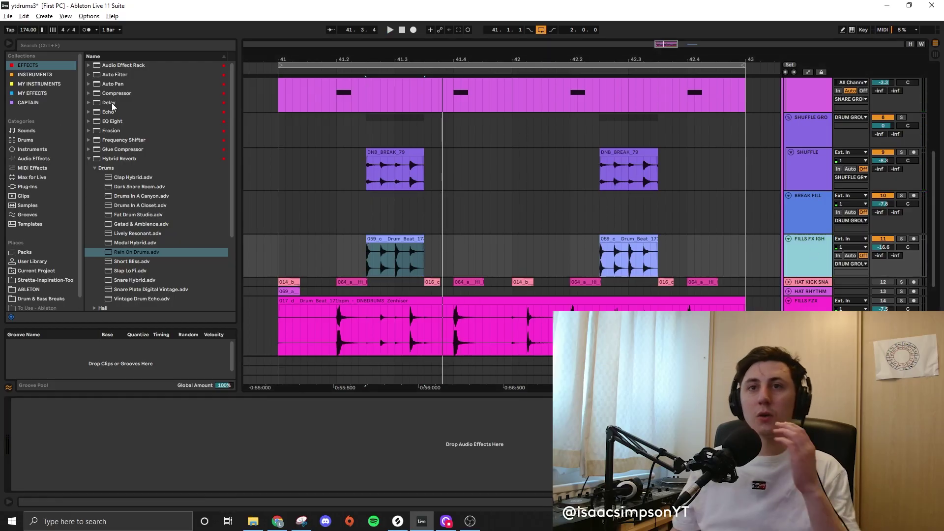
drag(110, 102, 123, 460)
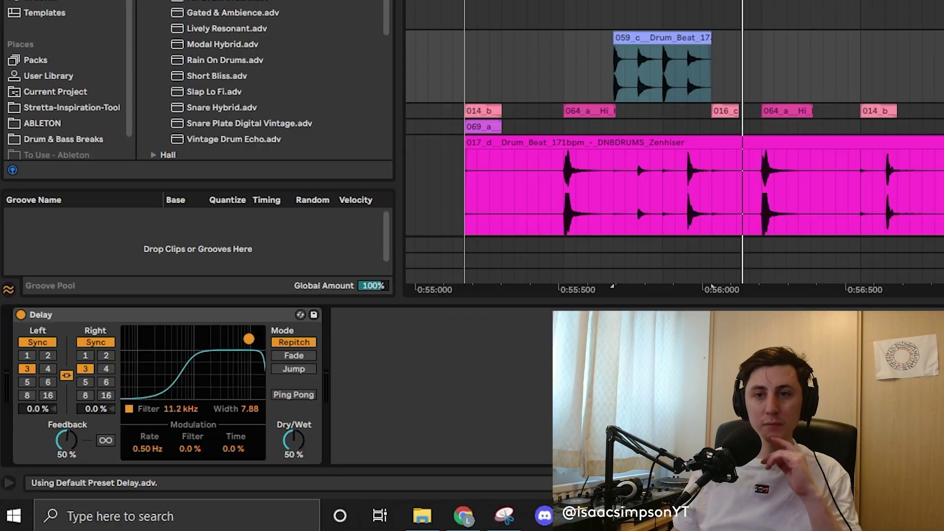
click(93, 346)
click(66, 374)
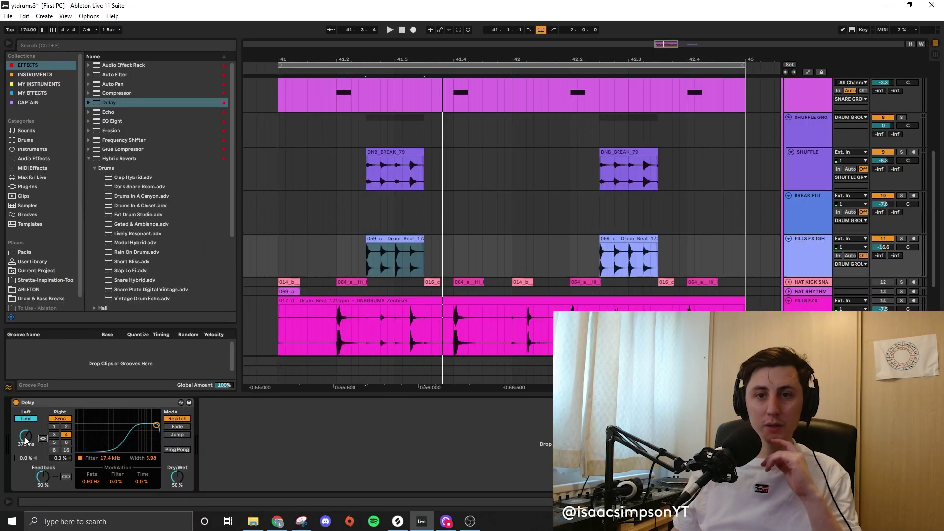
key(space)
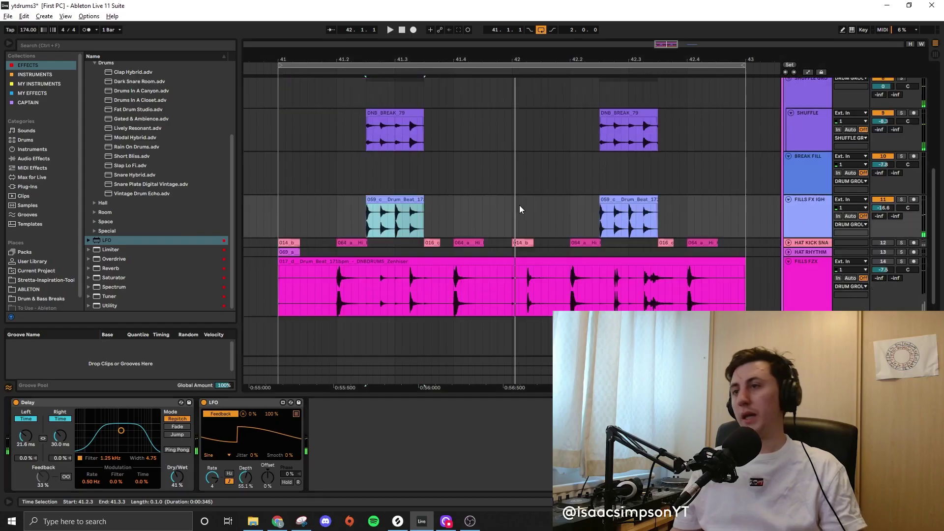
Step: Audition the HAT KICK SNA hi-hat pattern, both soloed and together with the other active drum tracks
scroll(519, 205, down, 3)
scroll(546, 236, up, 3)
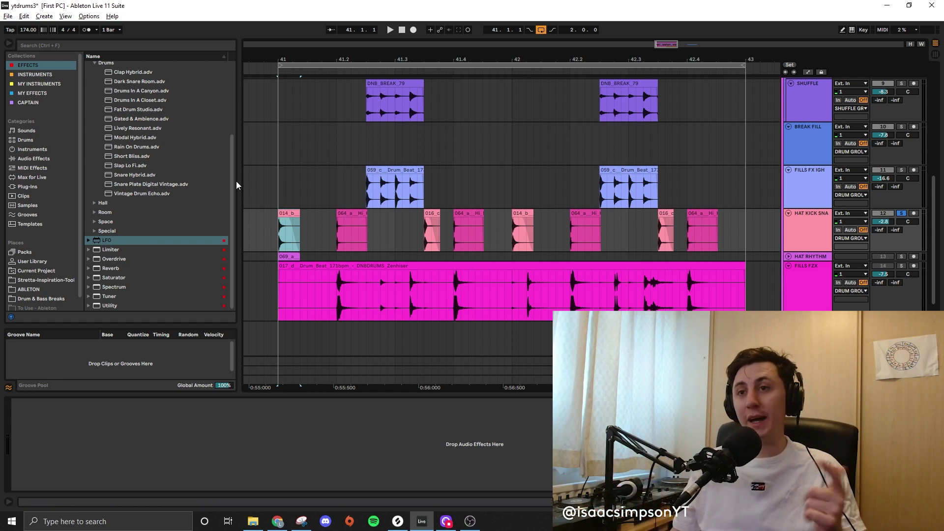
scroll(300, 235, up, 3)
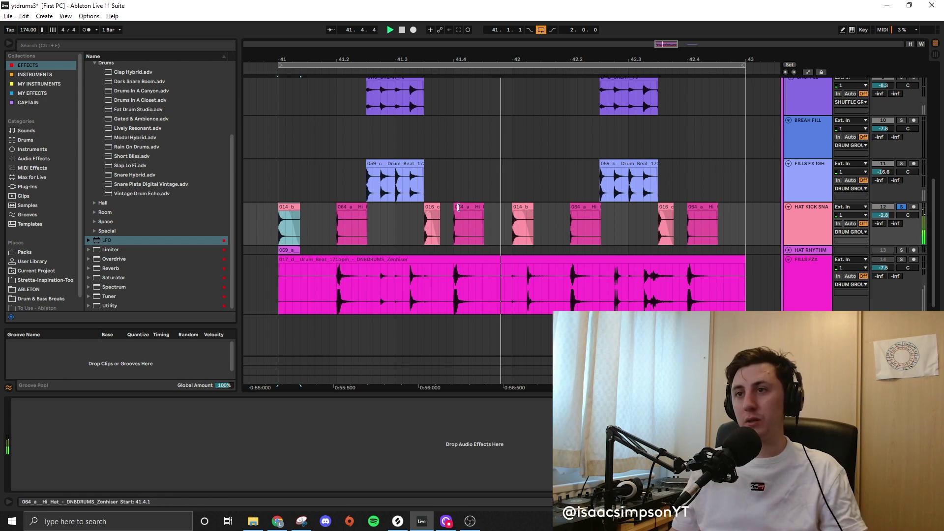
key(space)
click(353, 207)
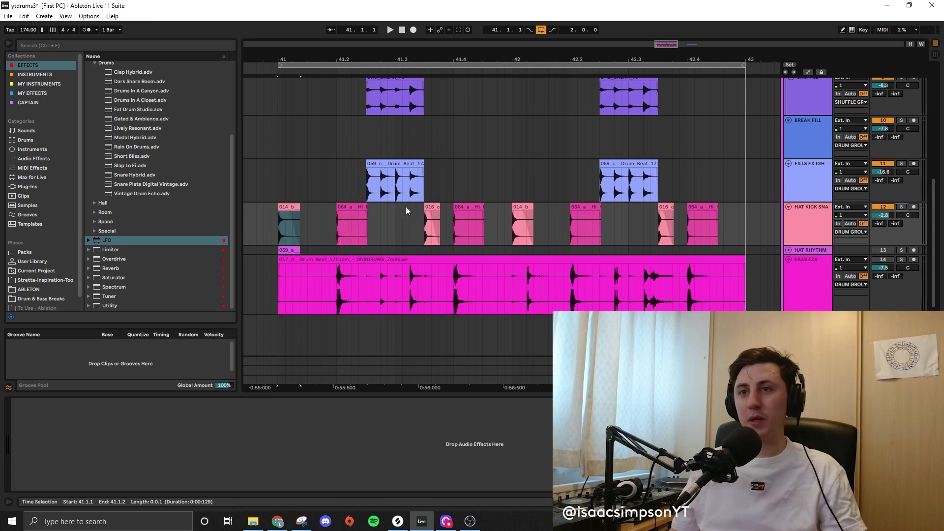
key(space)
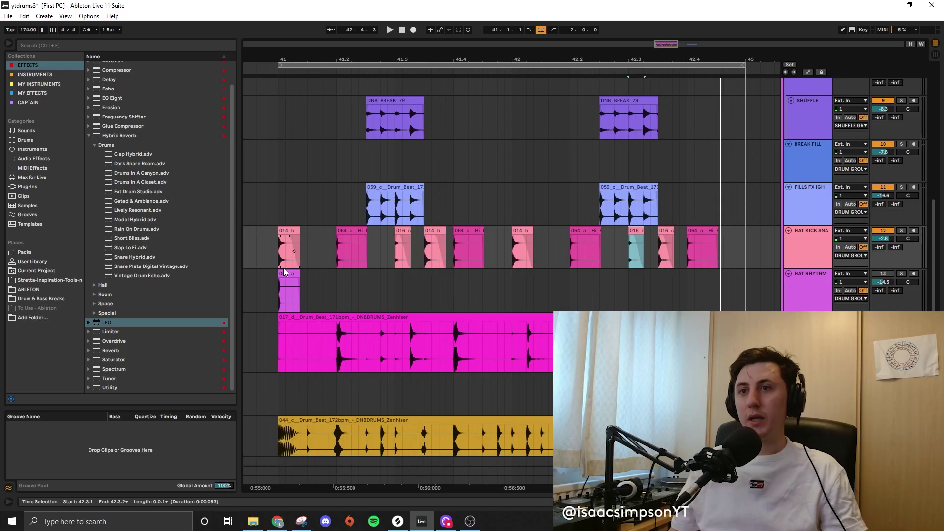
Step: Copy the 069_a hi-hat on HAT RHYTHM to 41.1.3, lower the copy's gain to -5.82 dB, and audition the pair
scroll(284, 267, up, 3)
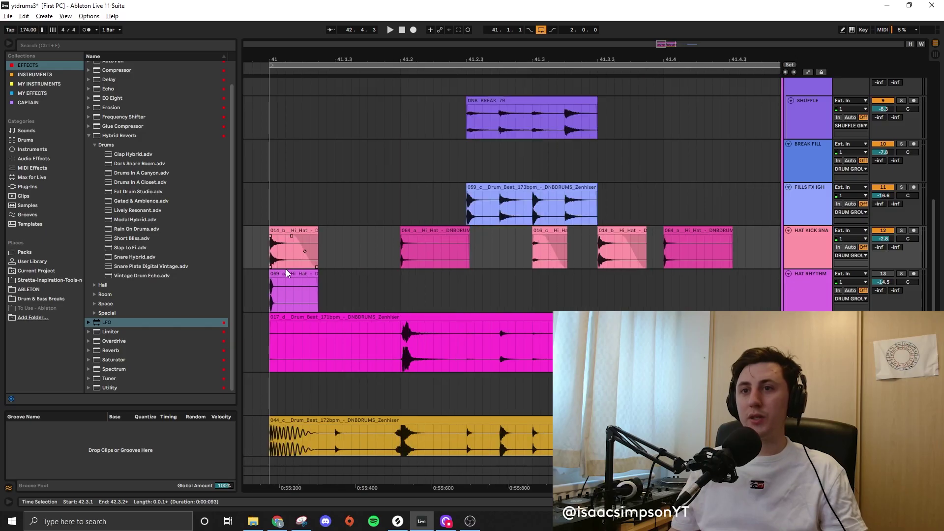
drag(285, 269, 355, 278)
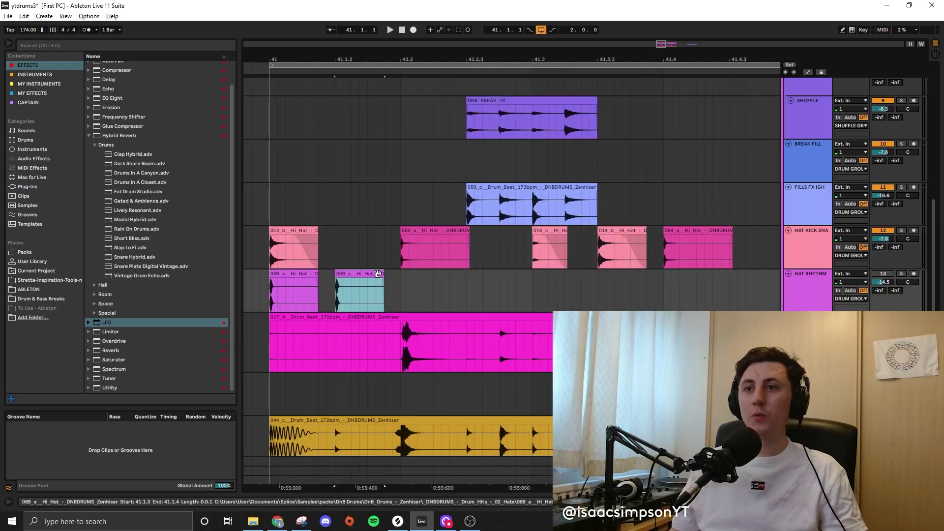
double_click(354, 273)
drag(165, 257, 165, 266)
click(294, 173)
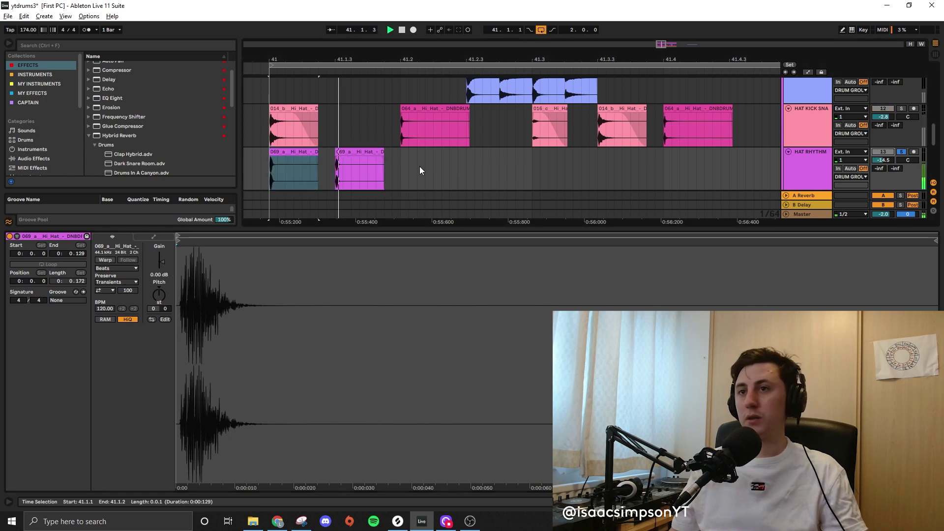
click(361, 172)
drag(159, 261, 159, 265)
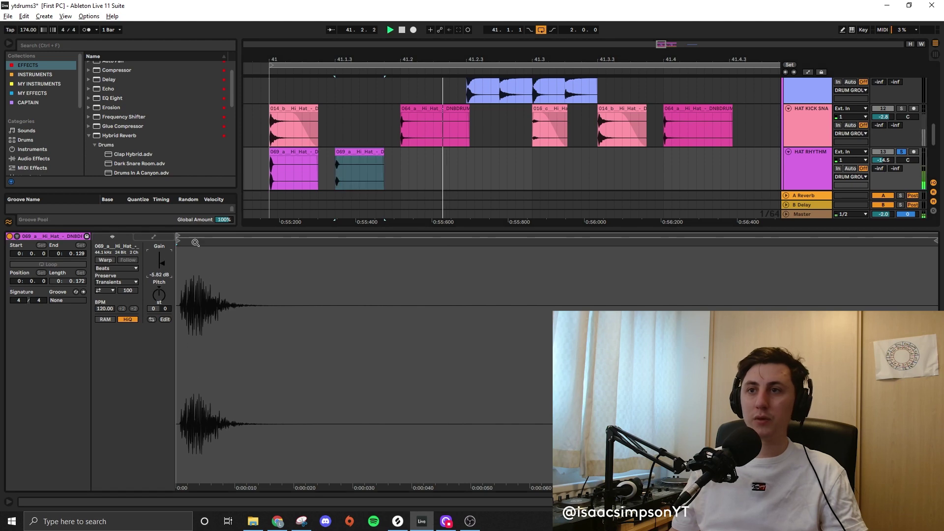
click(290, 156)
key(space)
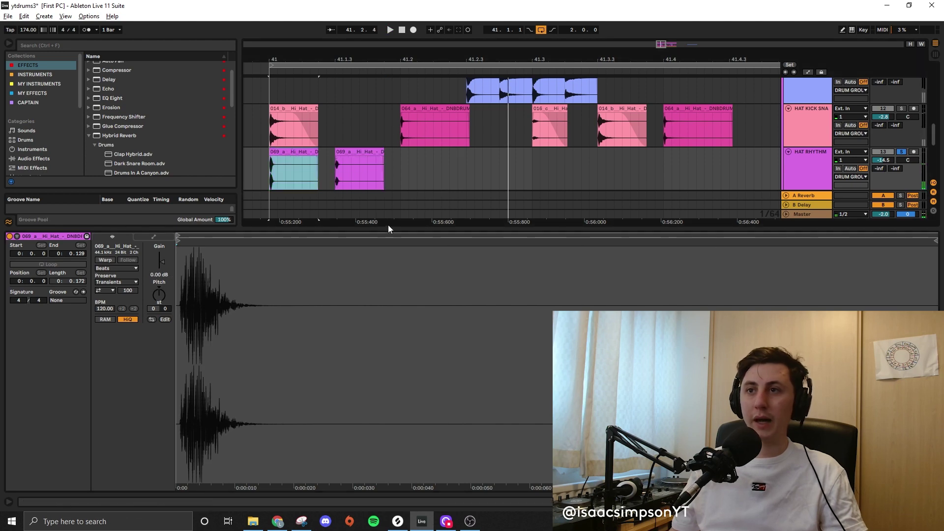
Step: Select the HAT RHYTHM hi-hat pair from 41.1.1 to 41.2.1 and duplicate it repeatedly until it fills the loop to bar 43
drag(401, 168, 271, 178)
key(ctrl+d)
key(ctrl+d)
key(ctrl+d)
key(ctrl+d)
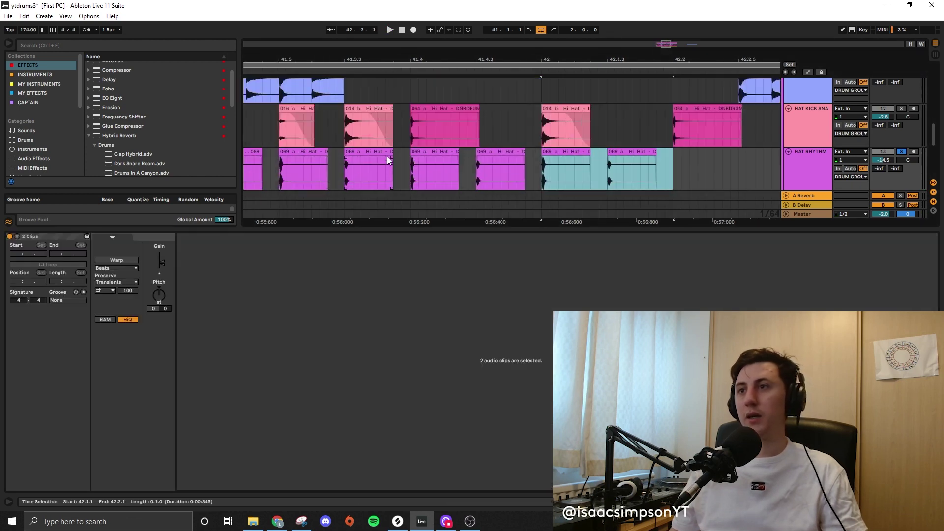
scroll(471, 157, down, 2)
key(ctrl+d)
key(ctrl+d)
key(ctrl+d)
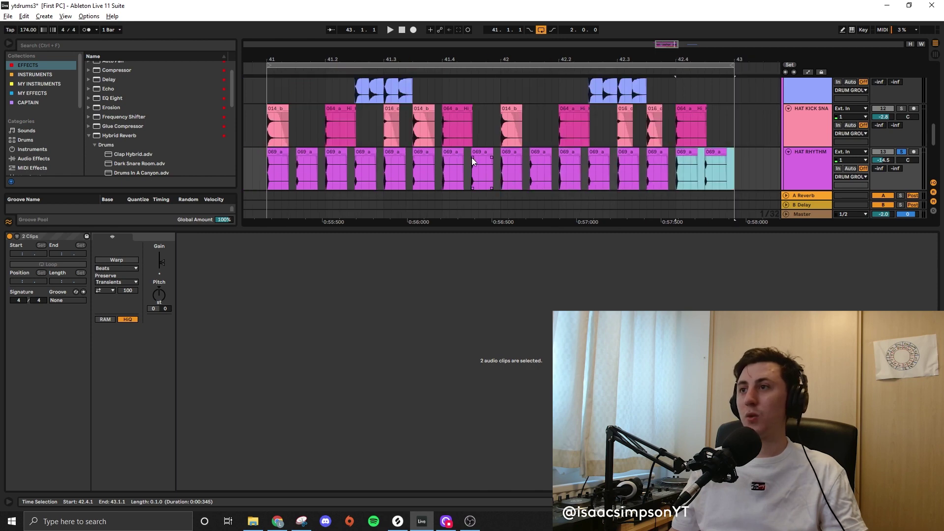
Step: Unsolo the HAT RHYTHM track, activate it alongside the other drum tracks, and audition the loop
click(901, 152)
key(space)
drag(727, 229, 728, 463)
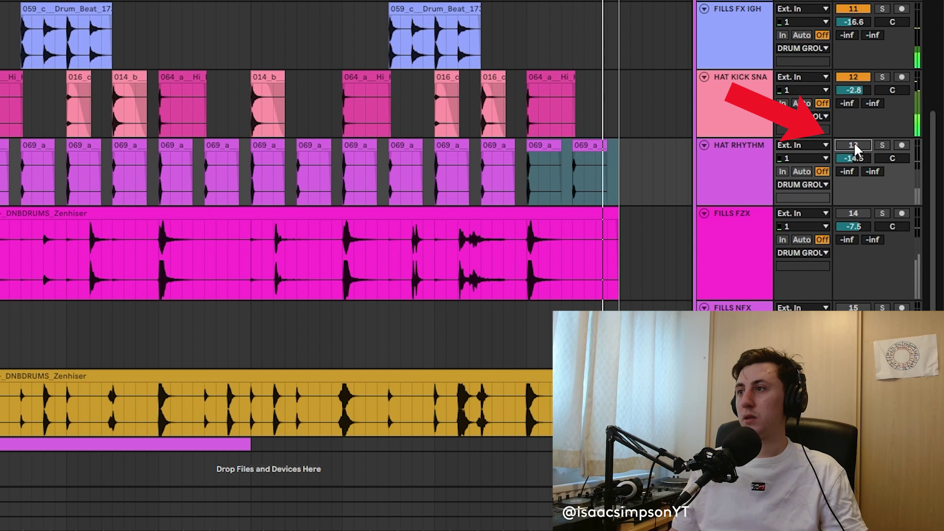
click(854, 145)
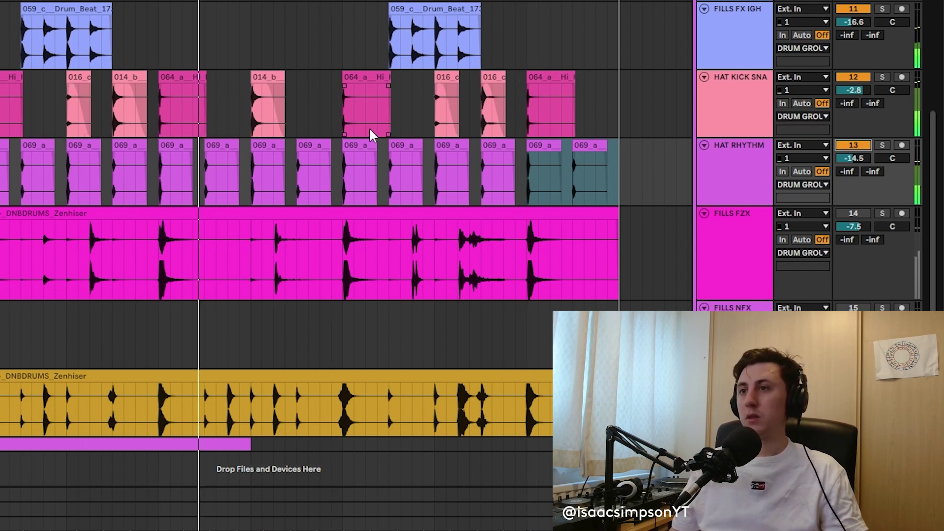
key(space)
Step: Copy the 016_c hi-hat at 42.3.1 on HAT KICK SNA and place a shortened copy at 42.2.4
scroll(439, 123, up, 5)
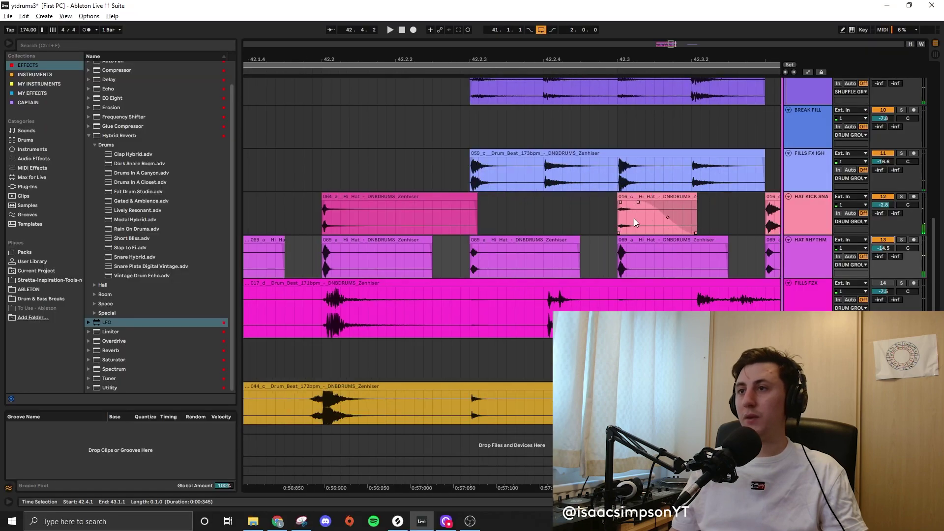
drag(639, 197, 564, 201)
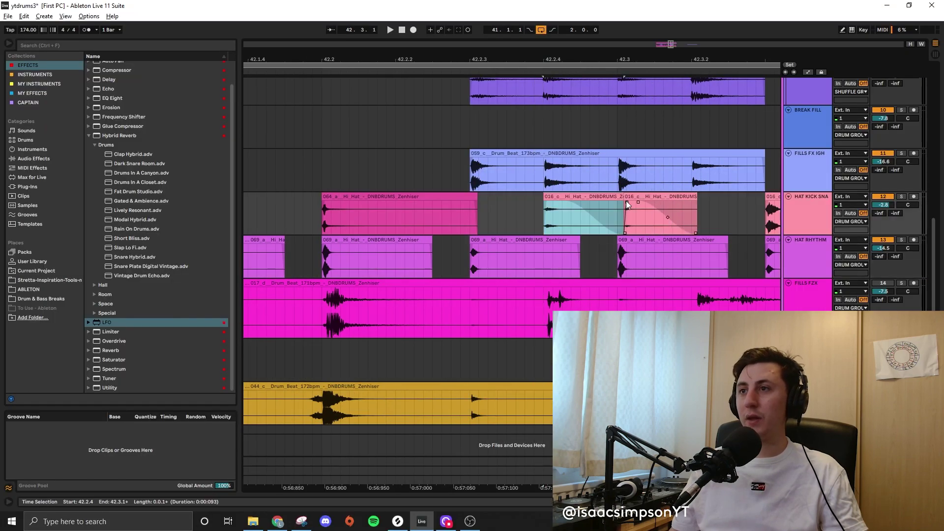
key(ctrl+z)
drag(686, 196, 557, 198)
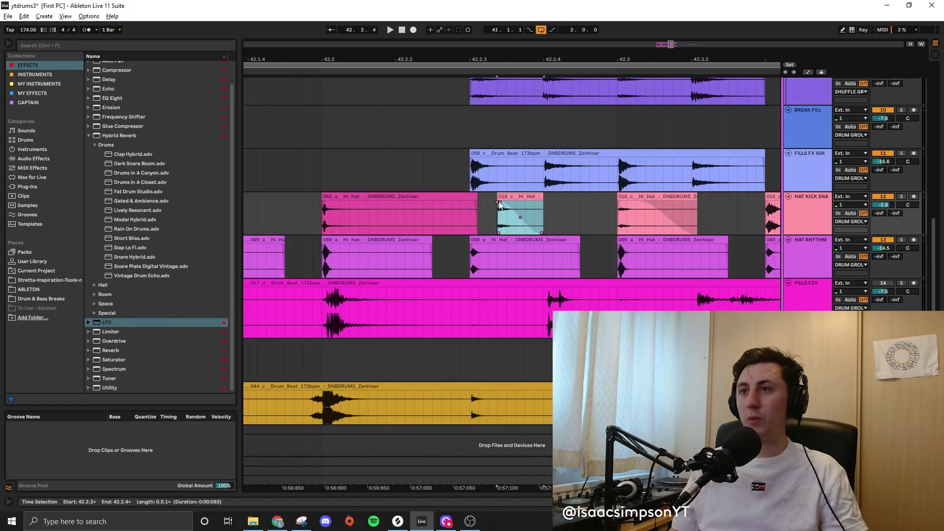
drag(500, 202, 568, 199)
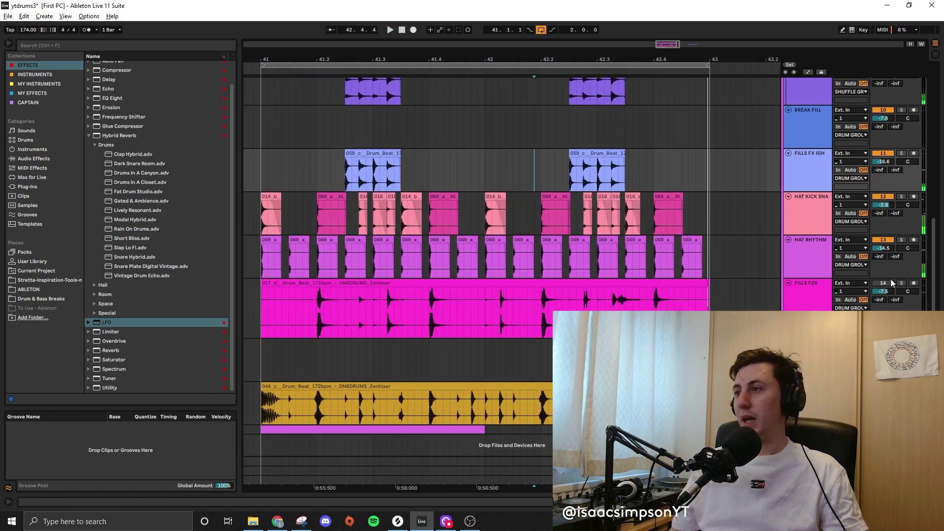
Step: Solo the FILLS FZX track, audition its 017_d drum loop, and show the track's effects
click(902, 283)
click(442, 285)
key(space)
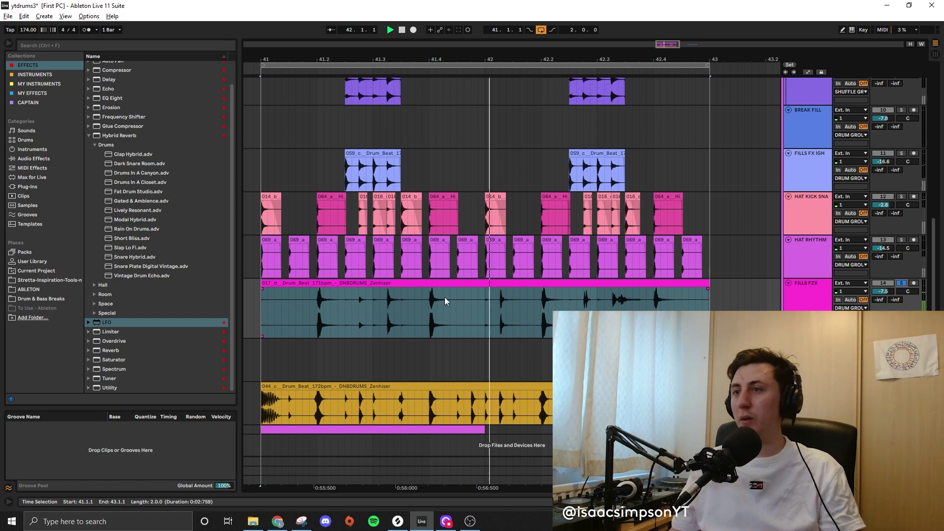
double_click(822, 304)
key(space)
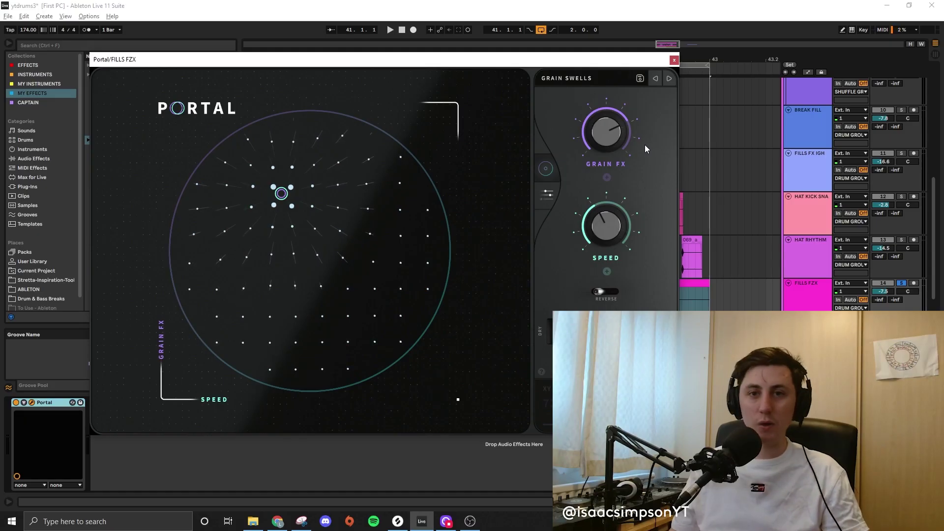
Step: Switch Portal on FILLS FZX to the Blurred 5ths preset, audition it with the other drums, and close the plug-in window
key(space)
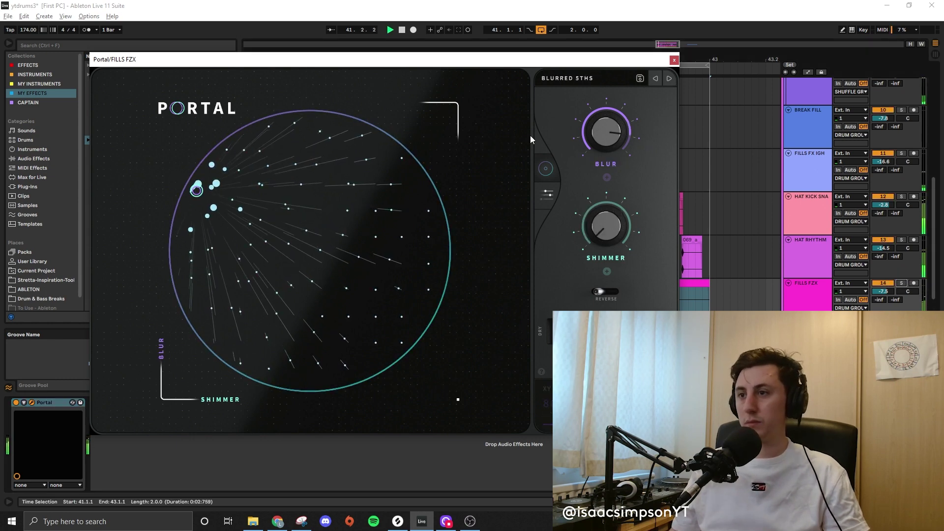
click(674, 60)
scroll(660, 281, down, 2)
key(space)
Step: Insert an audio track under FILLS FZX, record FILLS FZX Post Mixer into it, and duplicate the recording across bars 41 and 42
click(800, 262)
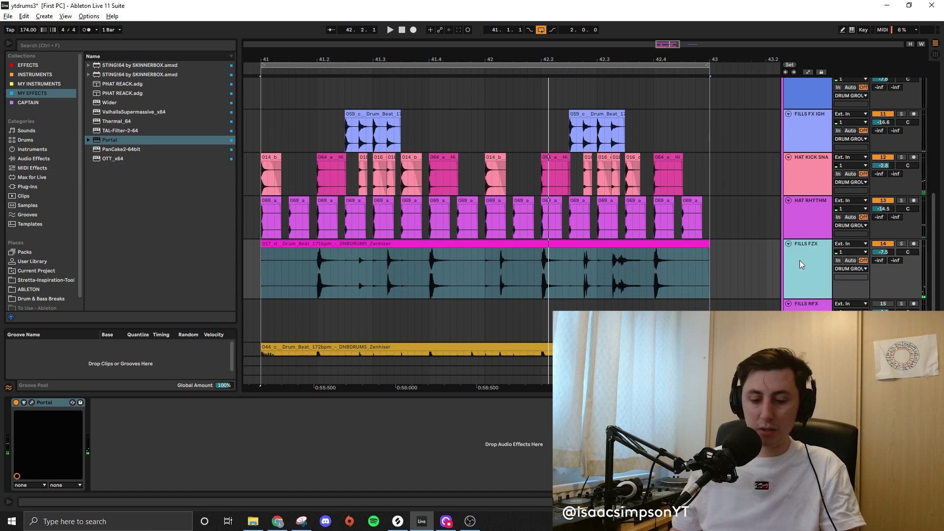
key(ctrl+t)
click(867, 304)
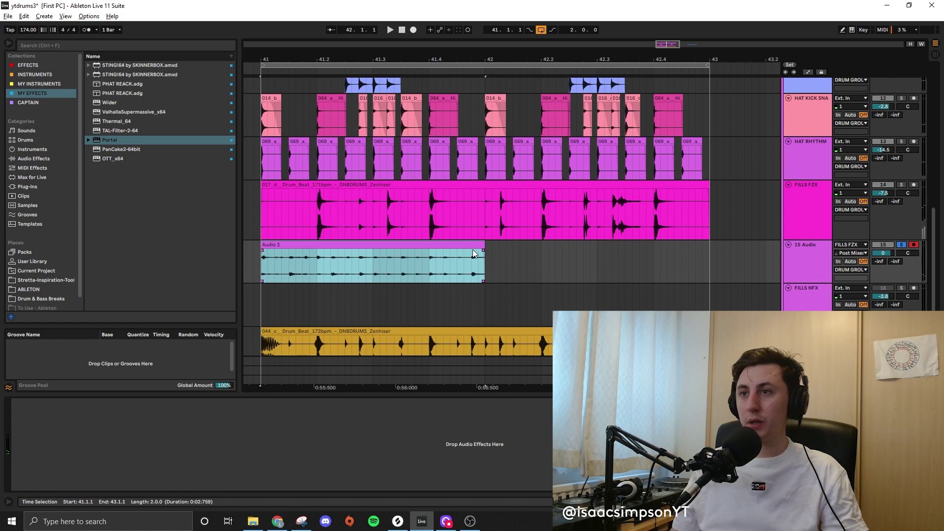
key(ctrl+d)
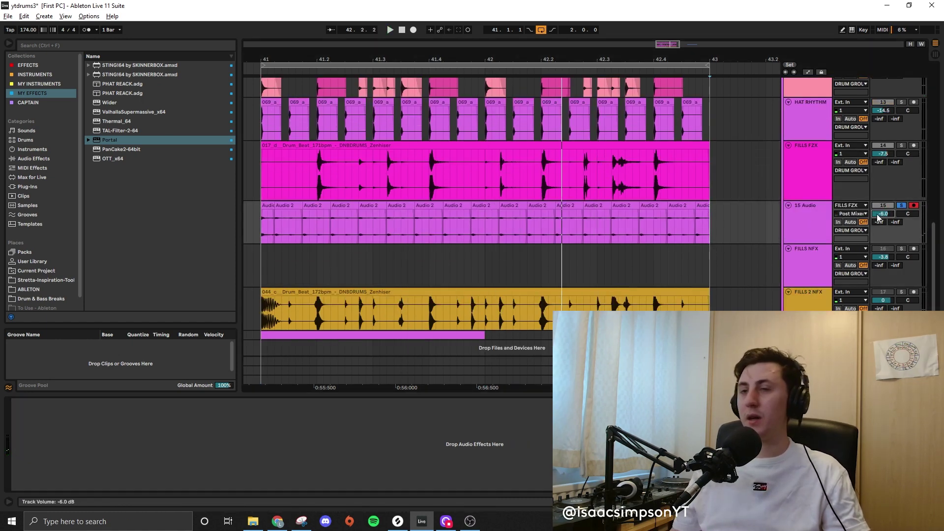
Step: Add EQ Eight to the 15 Audio track and enable its band 1 low cut, set to 918 Hz while playing
click(40, 66)
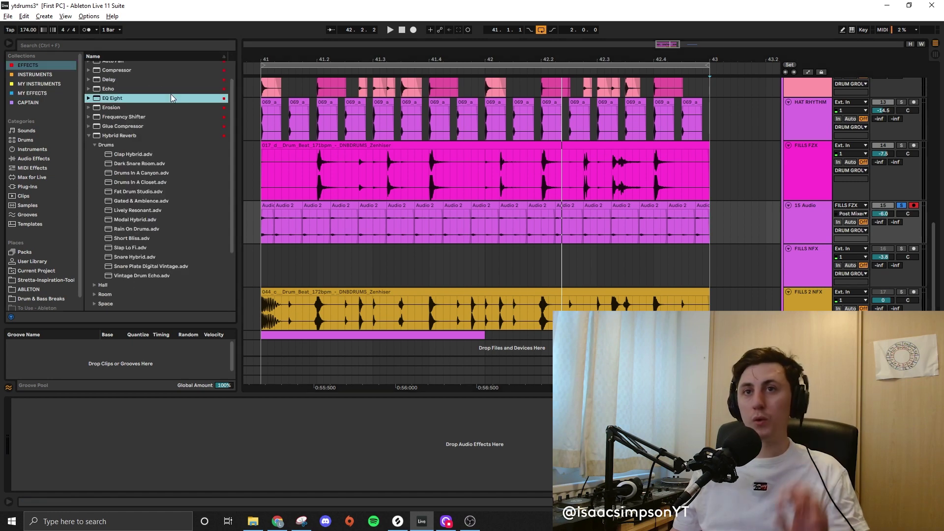
drag(139, 95, 808, 201)
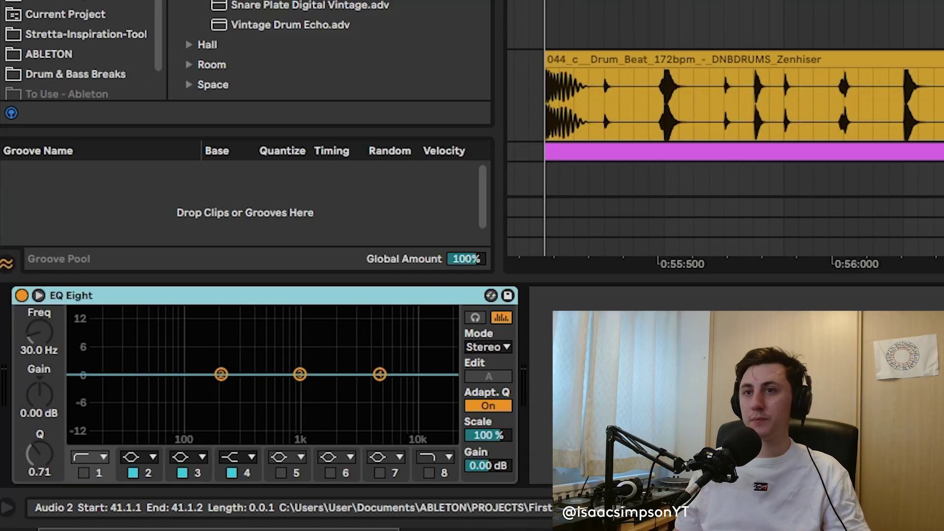
click(268, 206)
key(space)
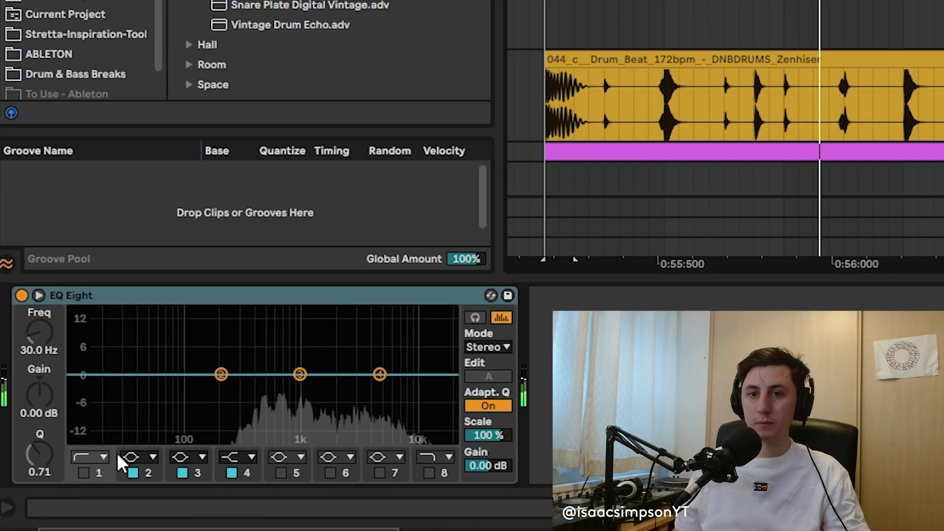
click(83, 472)
drag(128, 390, 278, 390)
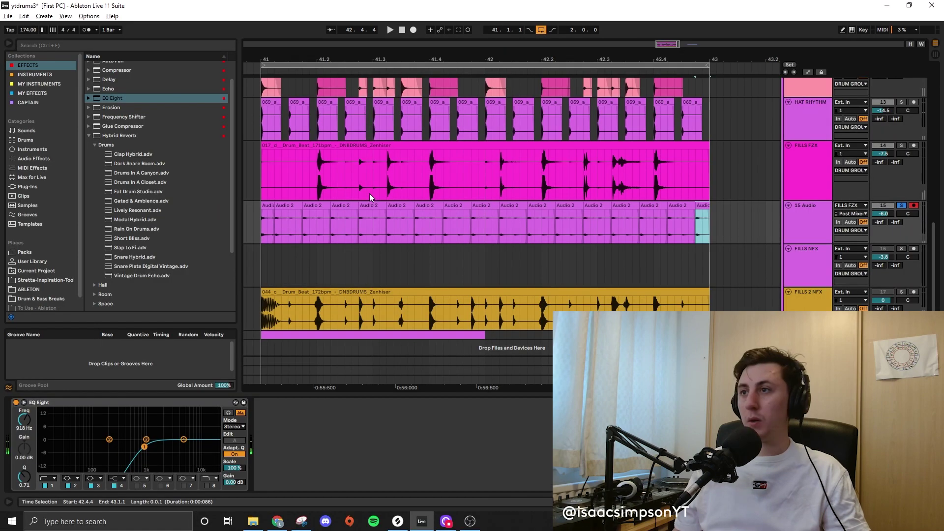
Step: Consolidate the Audio 2 clips from 41.1.1 to 43.1.1 and adjust the transient settings of the clip's Beats warp mode
shift+click(264, 205)
key(ctrl+j)
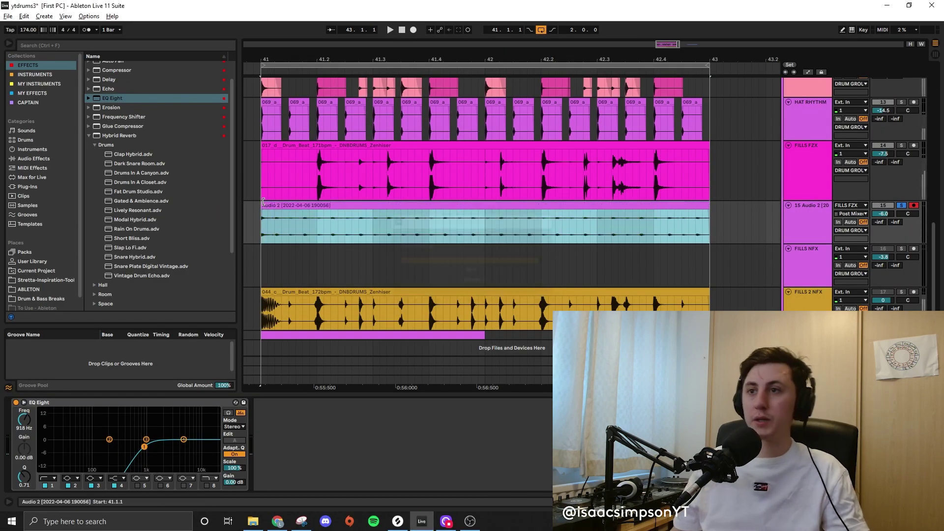
double_click(346, 205)
click(105, 290)
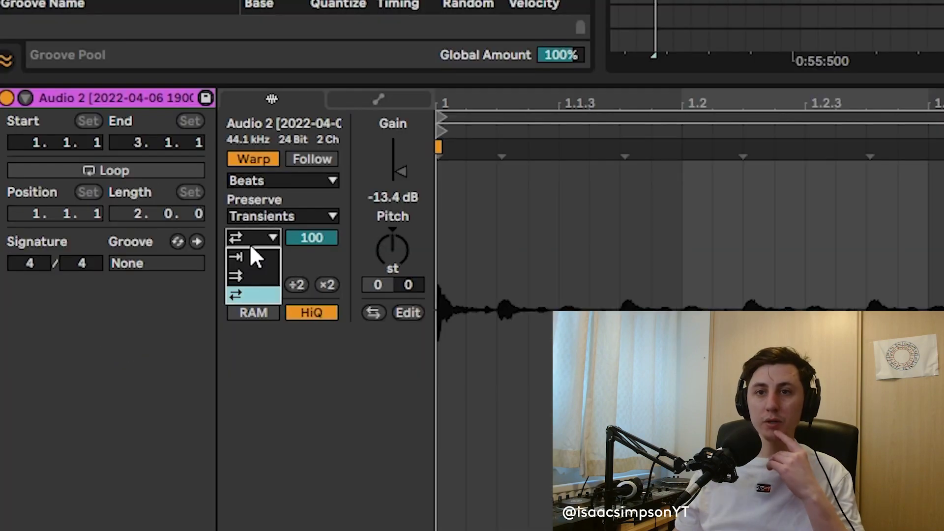
mouse_move(289, 231)
mouse_down()
mouse_move(289, 246)
mouse_move(289, 229)
mouse_up()
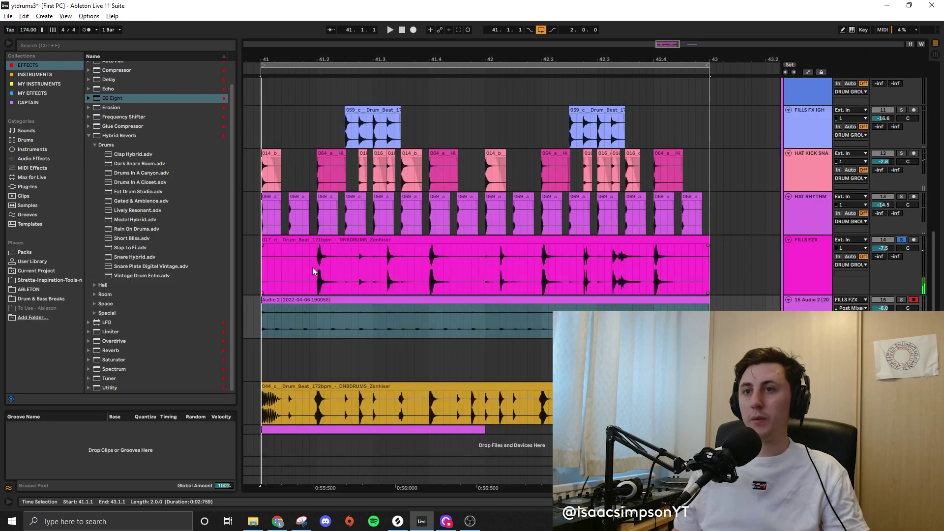
Step: Cut eighth-note gaps out of the FILLS FZX loop at 41.2.1, 41.4.1, 42.2.1 and 42.4.1, and audition it
drag(314, 267, 346, 268)
key(ctrl+e)
drag(429, 264, 459, 264)
key(Delete)
click(628, 241)
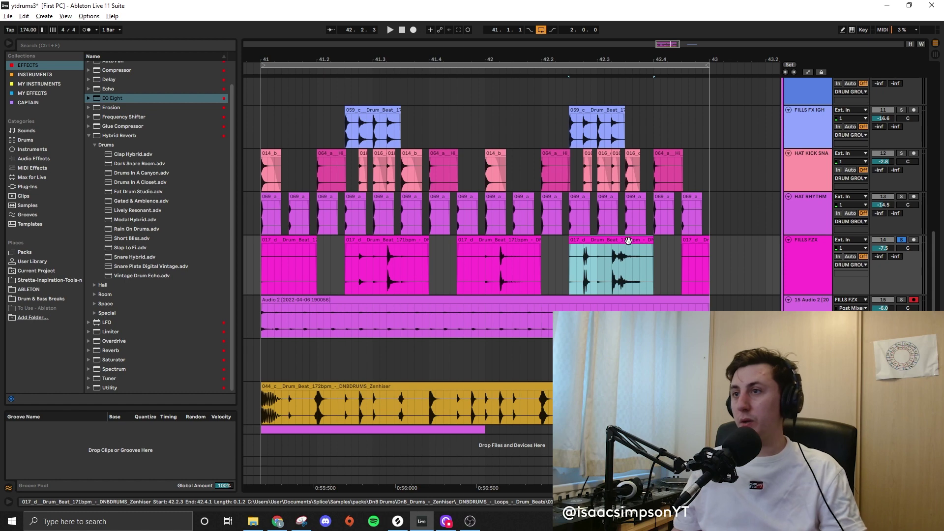
key(space)
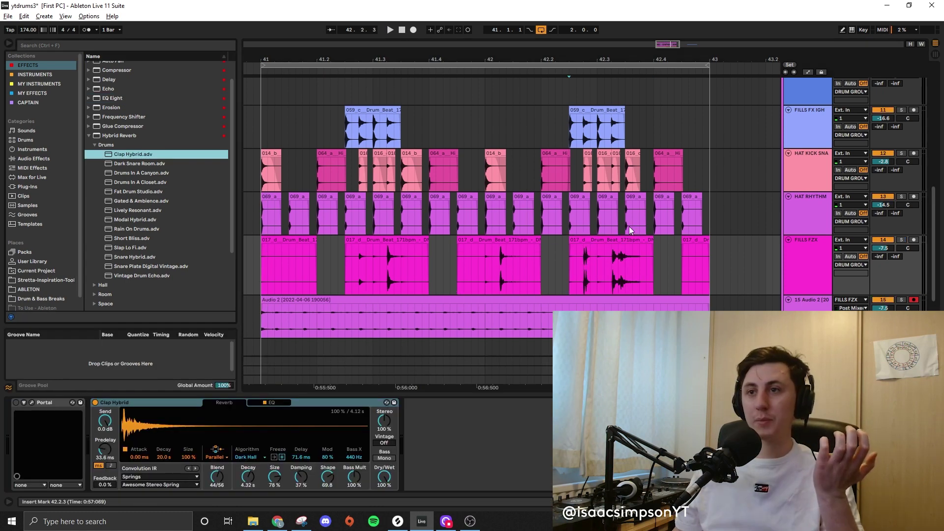
Step: Add the Filtered Dub Tech preset from Hybrid Reverb's Space presets to the FILLS FZX track
click(826, 259)
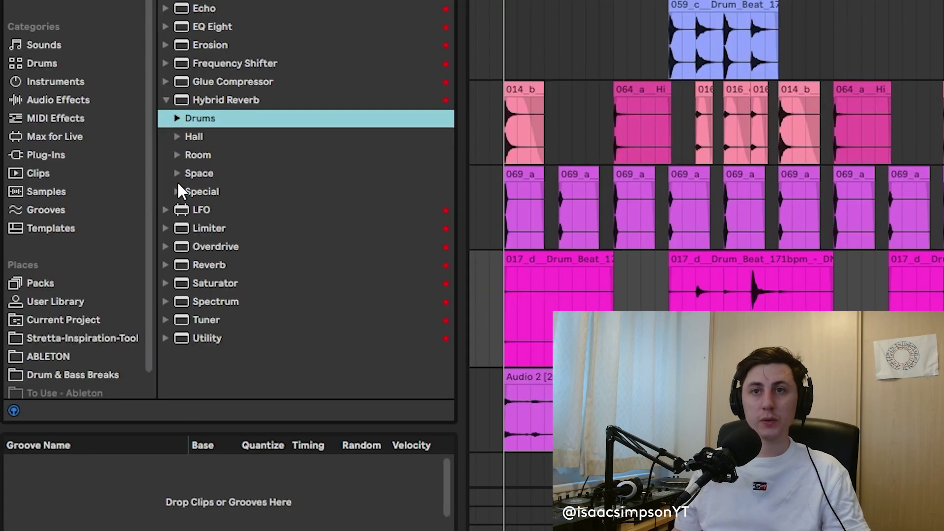
click(178, 176)
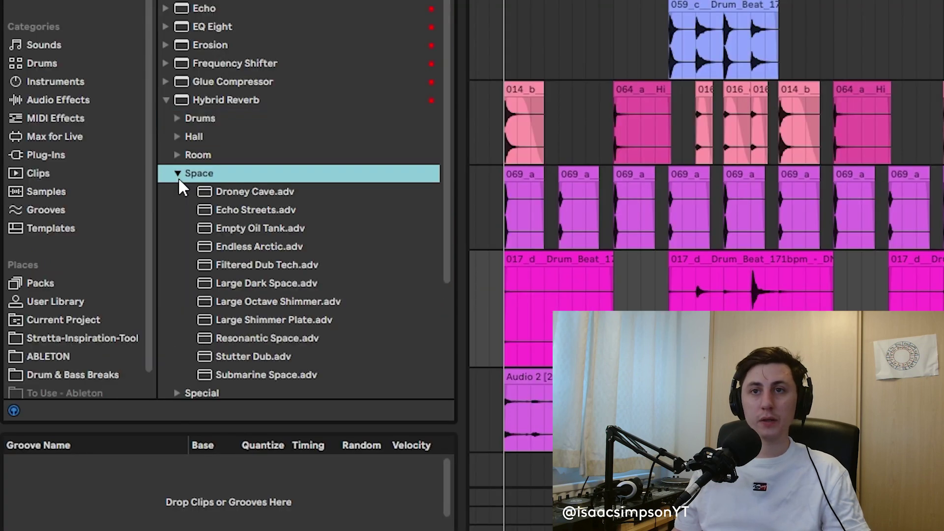
drag(140, 243, 364, 271)
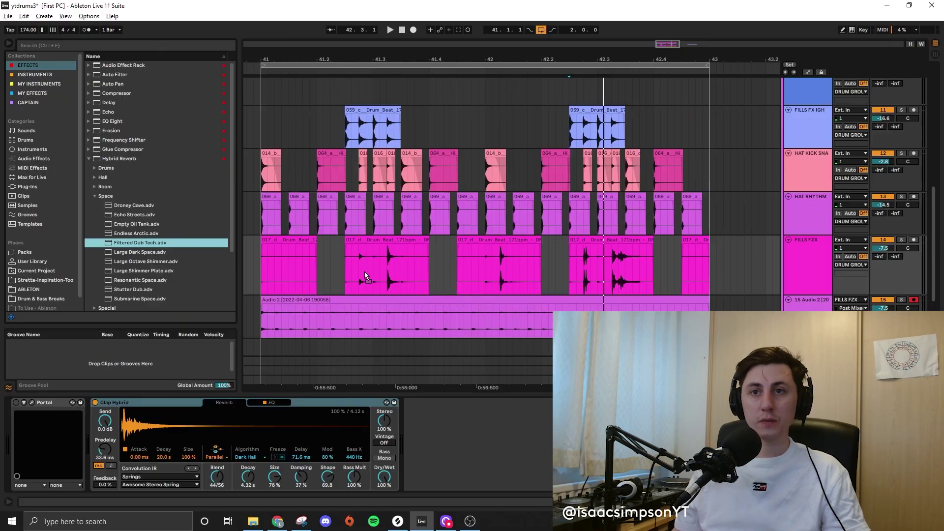
Step: Bypass the Clap Hybrid reverb on FILLS FZX and audition the loop through Filtered Dub Tech
click(173, 404)
click(95, 403)
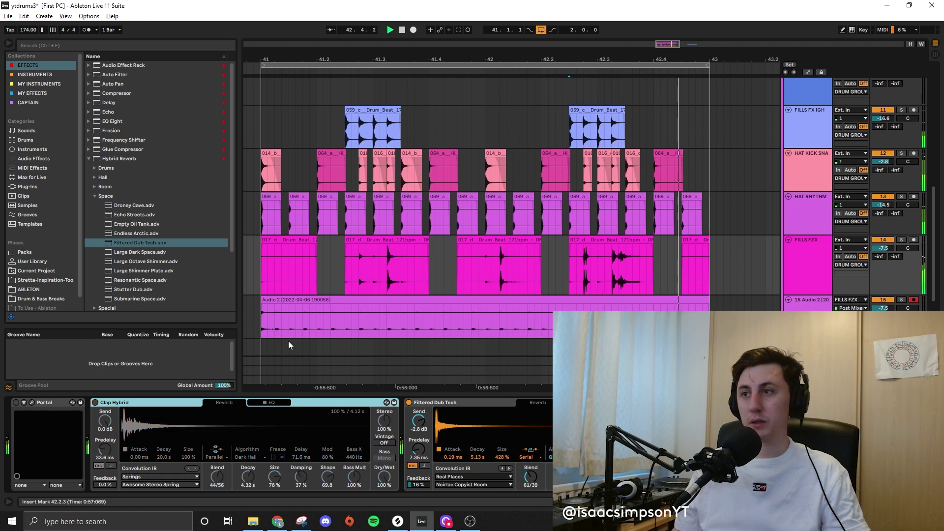
key(space)
Step: Add the Stutter Dub preset to the FILLS FZX track, bypass Filtered Dub Tech and audition the loop
click(136, 290)
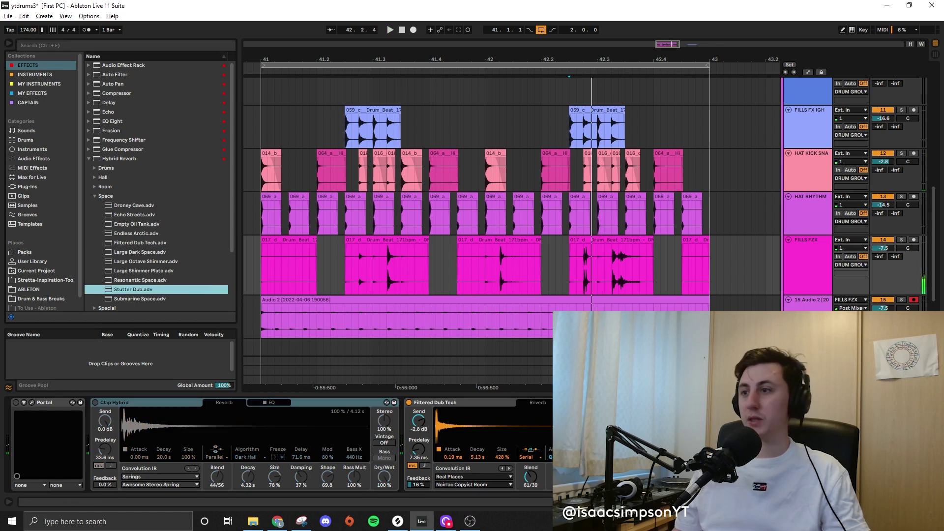
drag(133, 290, 527, 410)
click(317, 403)
click(382, 241)
key(space)
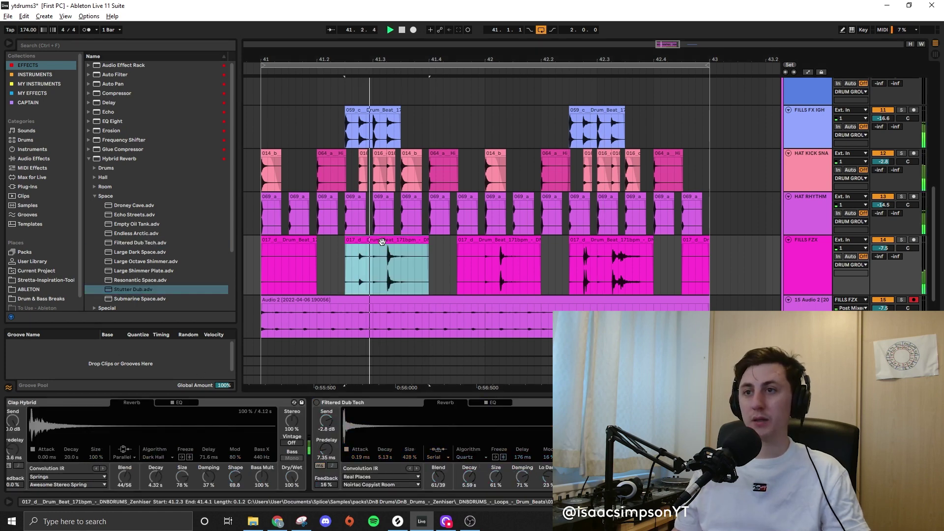
key(space)
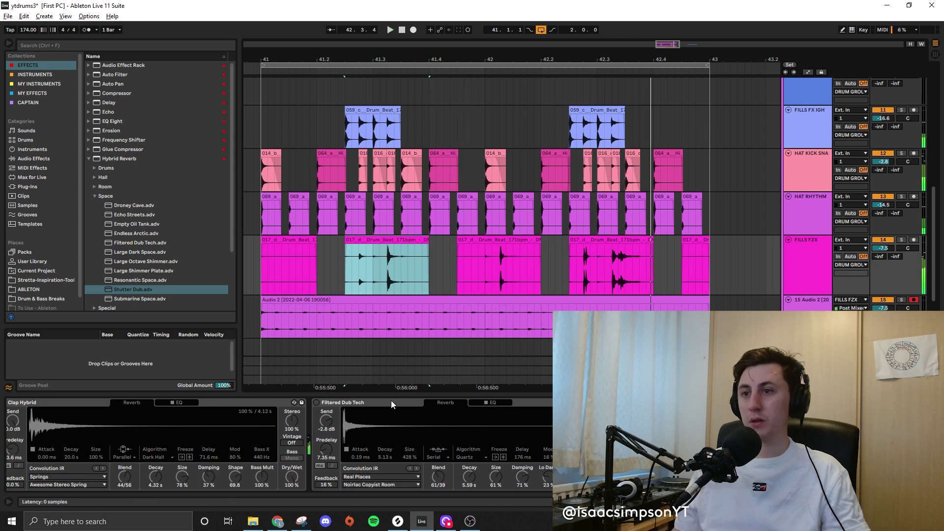
Step: Delete the Clap Hybrid and Filtered Dub Tech reverbs from the FILLS FZX track
click(391, 402)
shift+click(243, 403)
key(Delete)
Step: Set Stutter Dub's Dry/Wet to 22 % and draw its automation, rising from 0 % before 41.2.3 and falling to 10 % before bar 42
drag(300, 476, 300, 482)
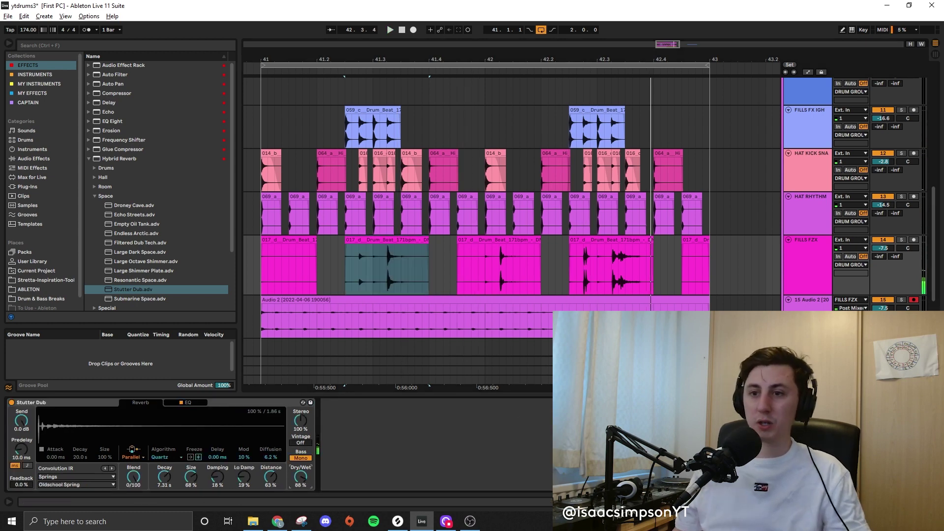
right_click(305, 473)
click(332, 423)
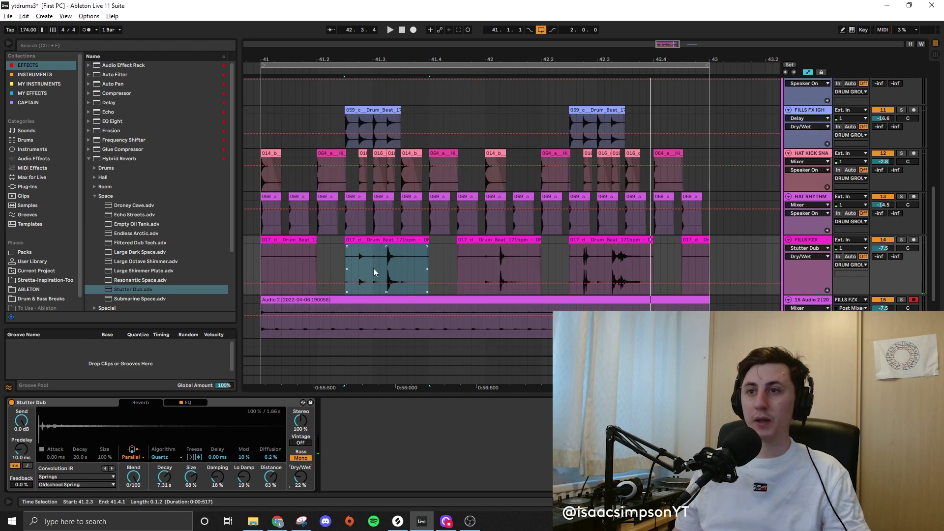
click(357, 283)
drag(358, 284, 331, 294)
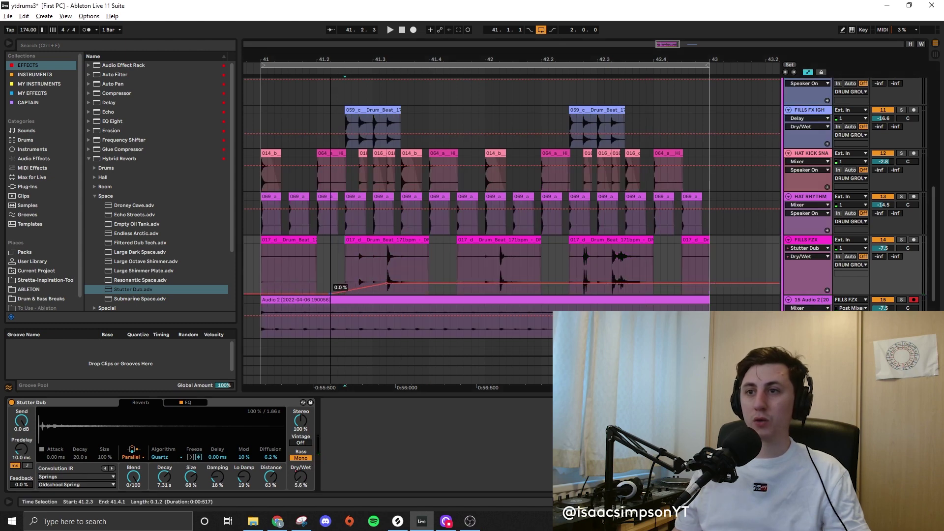
drag(429, 283, 478, 289)
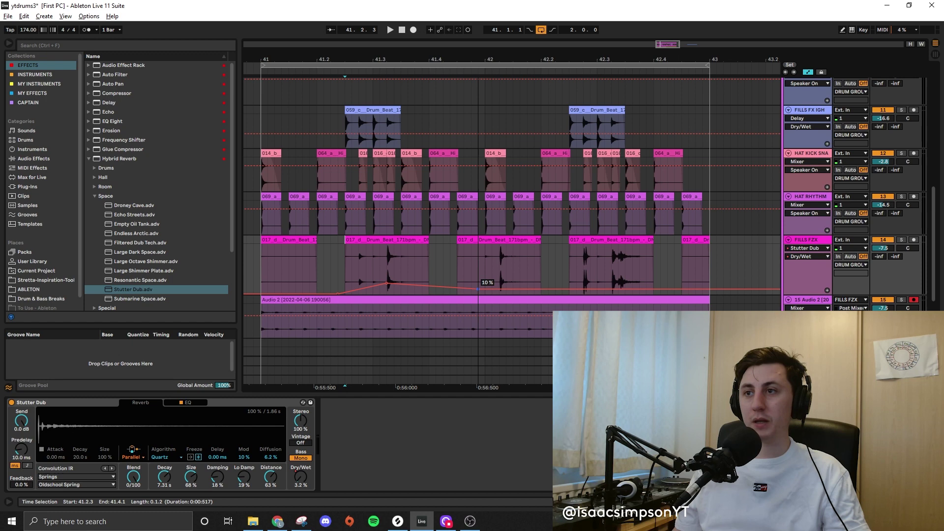
Step: Solo FILLS FZX, audition it and set Stutter Dub's EQ low cut to 883 Hz with a 12 dB slope
click(363, 241)
key(space)
click(901, 241)
key(space)
key(space)
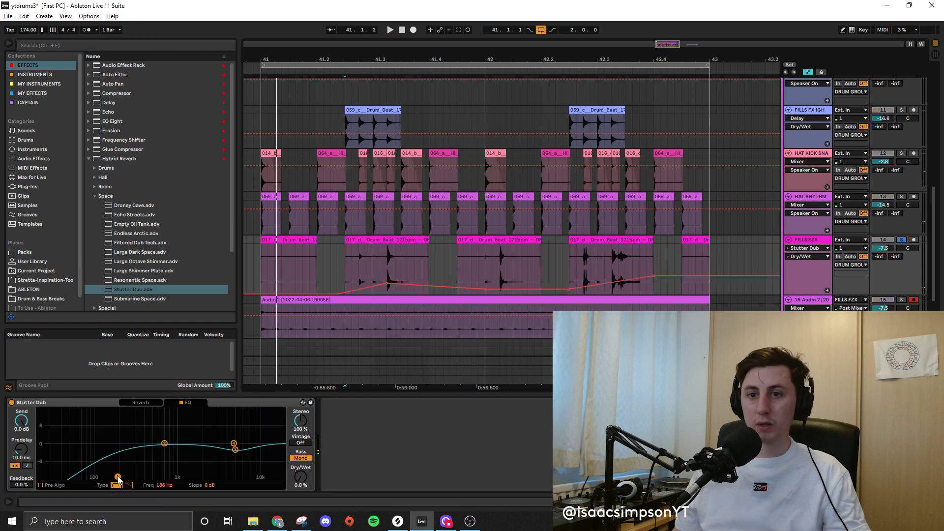
key(space)
Step: Insert EQ Eight before Stutter Dub and set its band 1 low cut to 166 Hz
drag(117, 125, 48, 442)
click(40, 486)
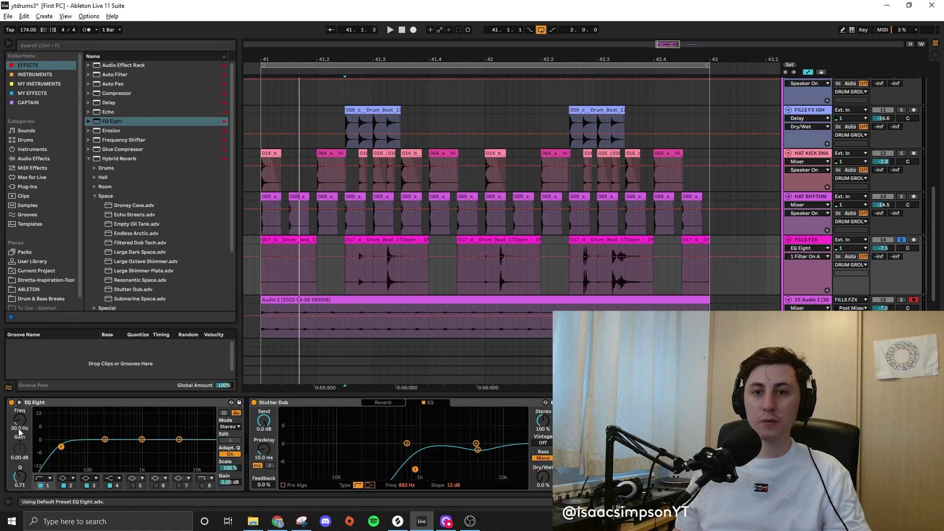
drag(20, 421, 20, 407)
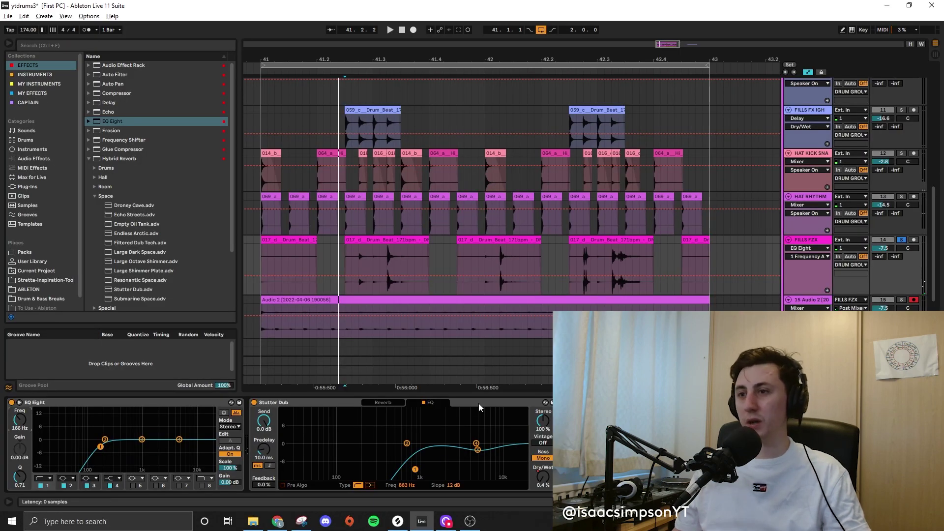
Step: Add Reverb to the FILLS FZX track, draw a curved Dry/Wet rise ending at 41.4.1 and play the loop
click(383, 403)
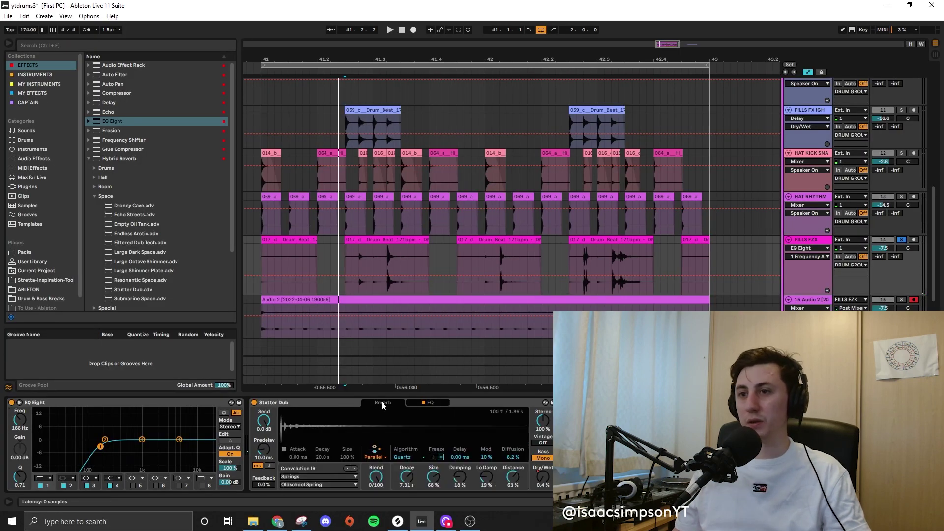
scroll(123, 203, down, 3)
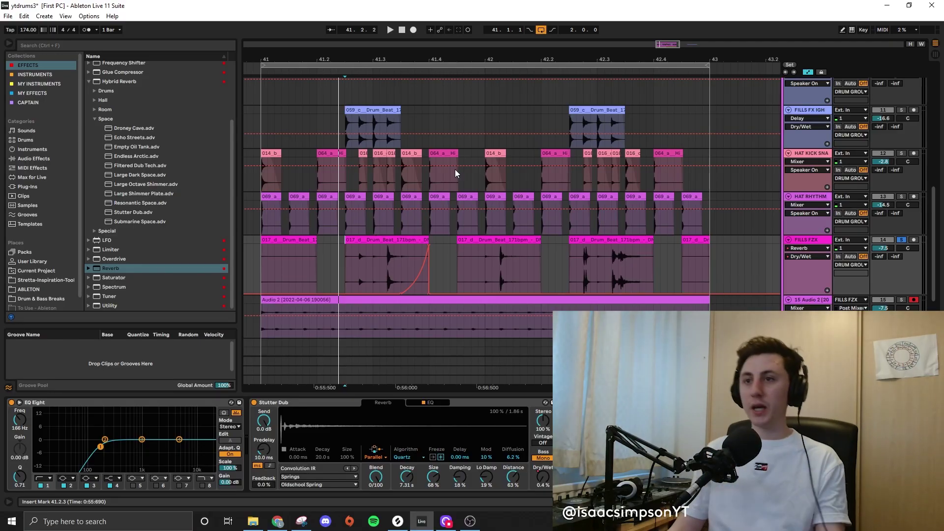
key(space)
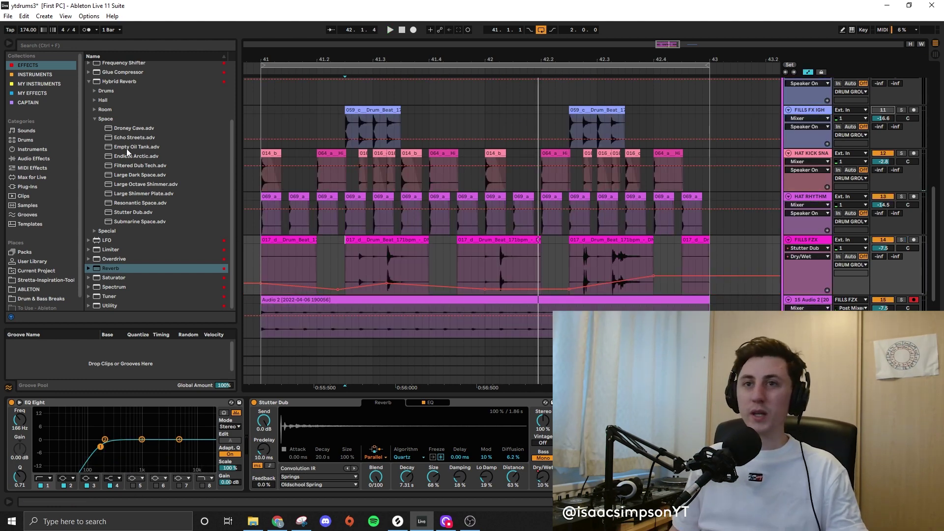
scroll(101, 113, up, 2)
scroll(102, 114, up, 2)
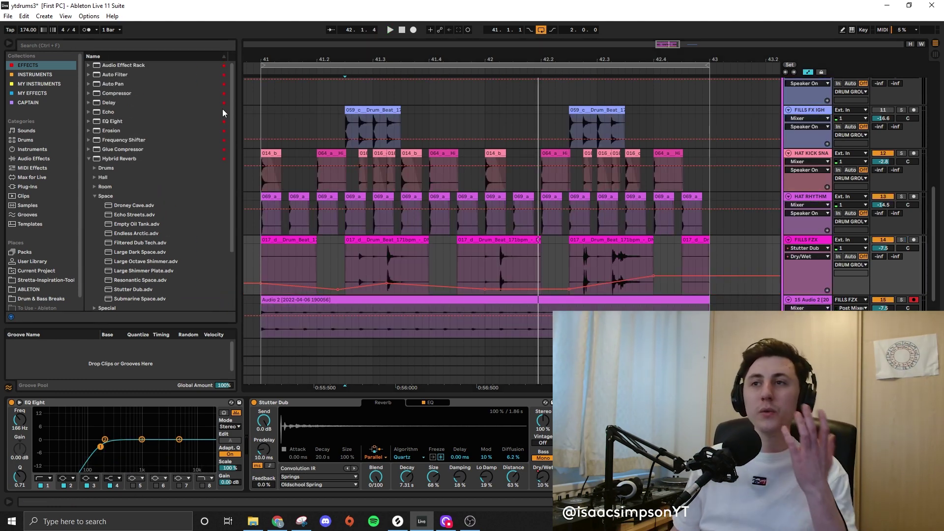
click(803, 114)
click(104, 402)
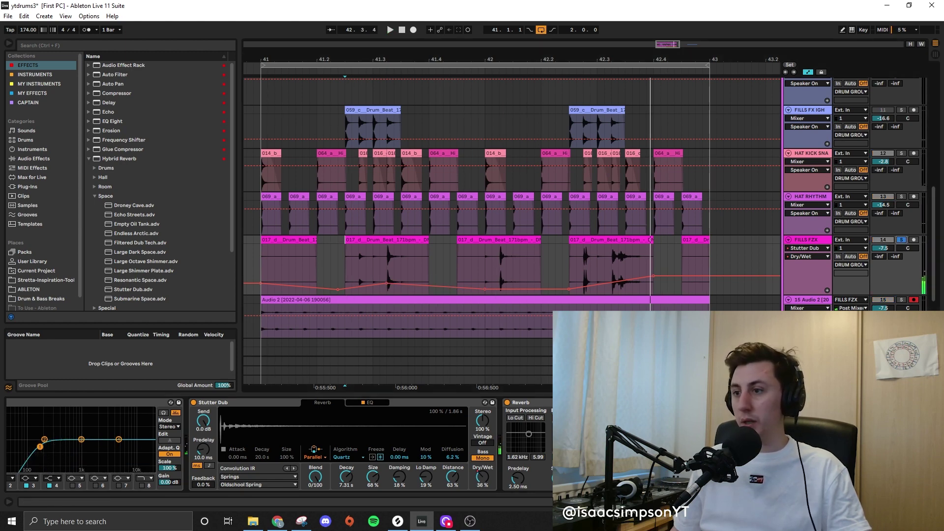
Step: Extend the Reverb Dry/Wet rise to 41.4.3, duplicate bar 41 of FILLS FZX onto bar 42 and adjust the first 100 % peak
drag(472, 246, 457, 294)
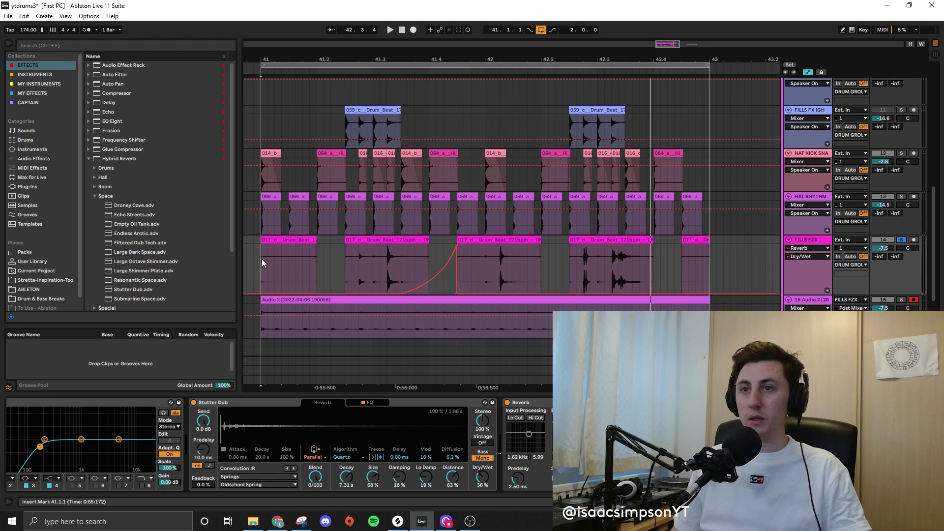
drag(261, 259, 433, 268)
drag(496, 271, 483, 273)
key(ctrl+d)
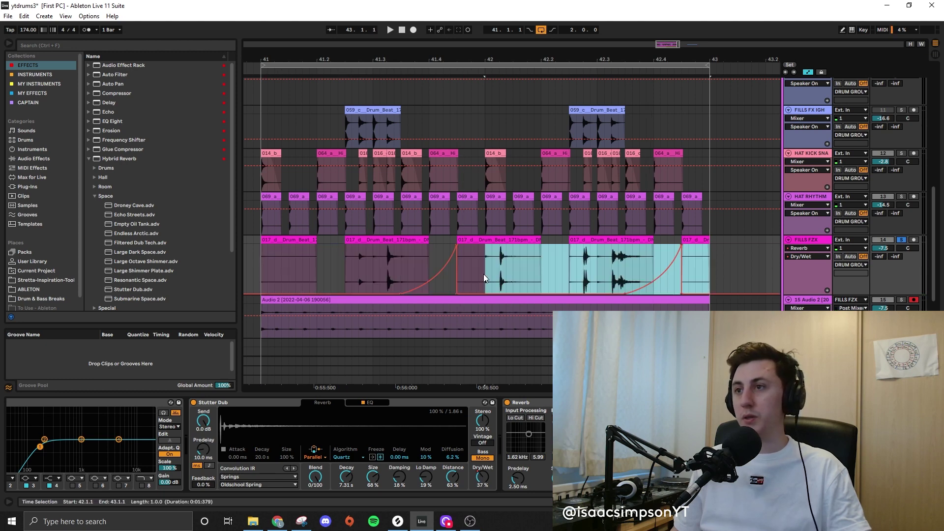
key(space)
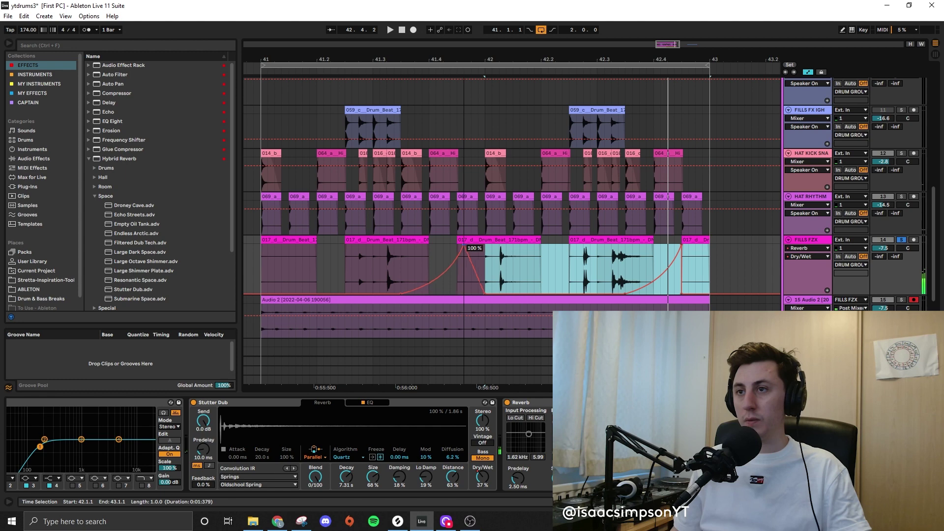
drag(464, 245, 478, 245)
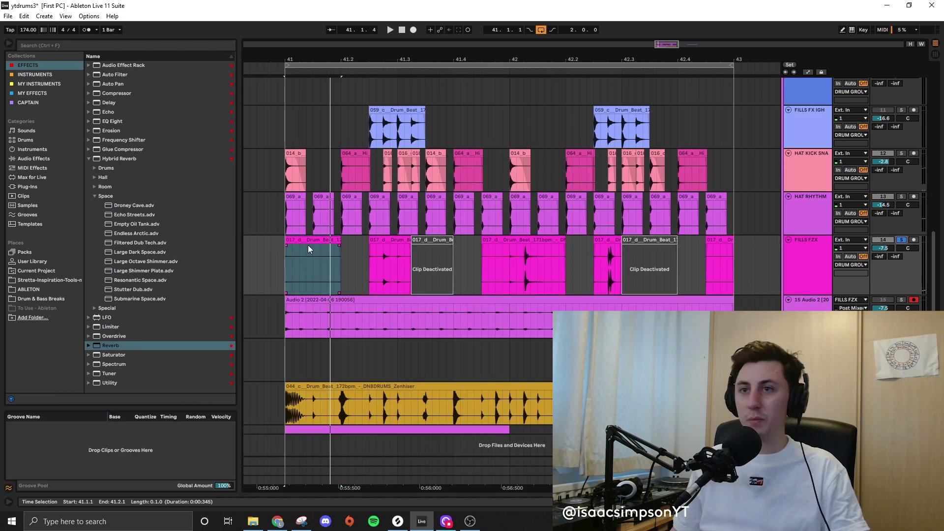
Step: Play the soloed FILLS FZX loop and set its EQ Eight band 1 low cut to 1.17 kHz
click(310, 241)
key(space)
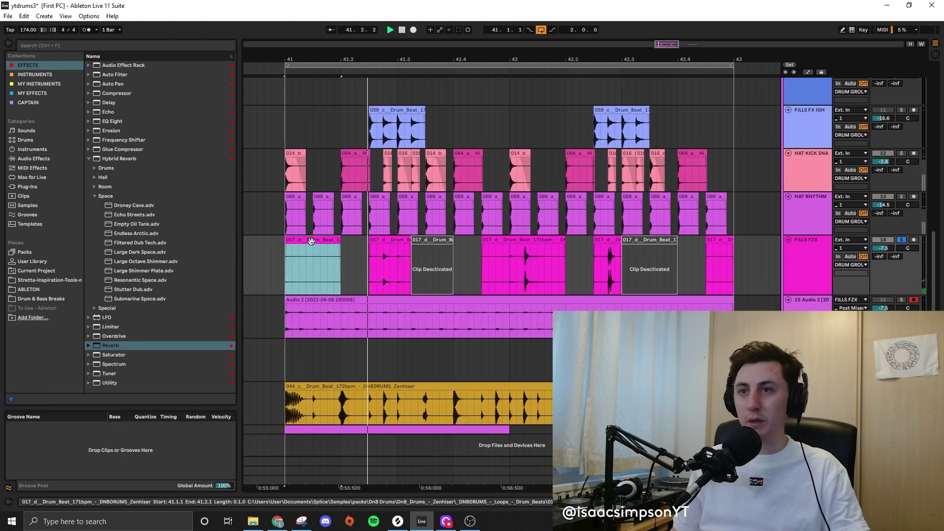
double_click(310, 241)
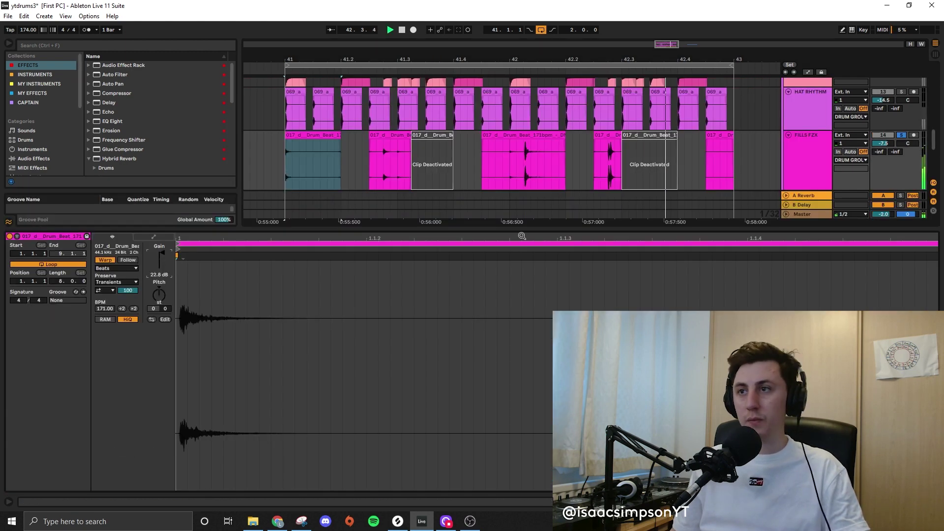
double_click(526, 231)
double_click(812, 254)
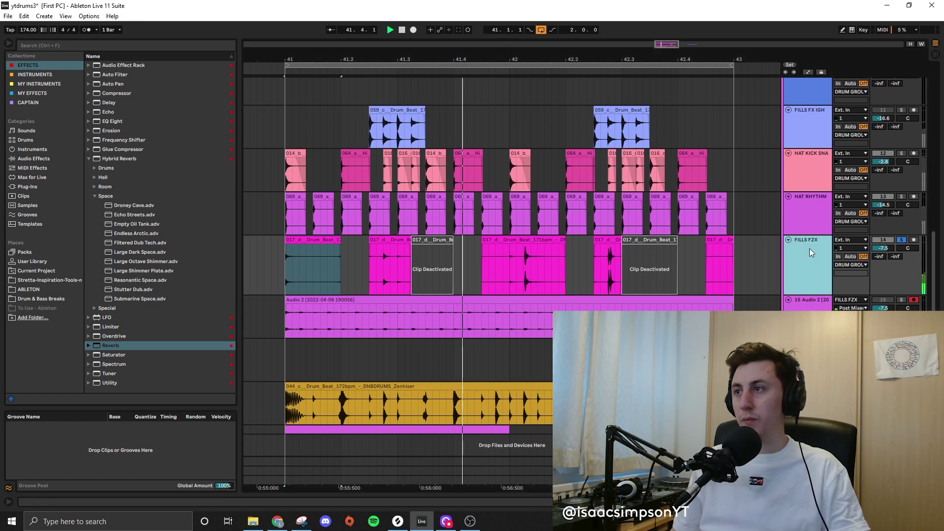
scroll(279, 445, left, 3)
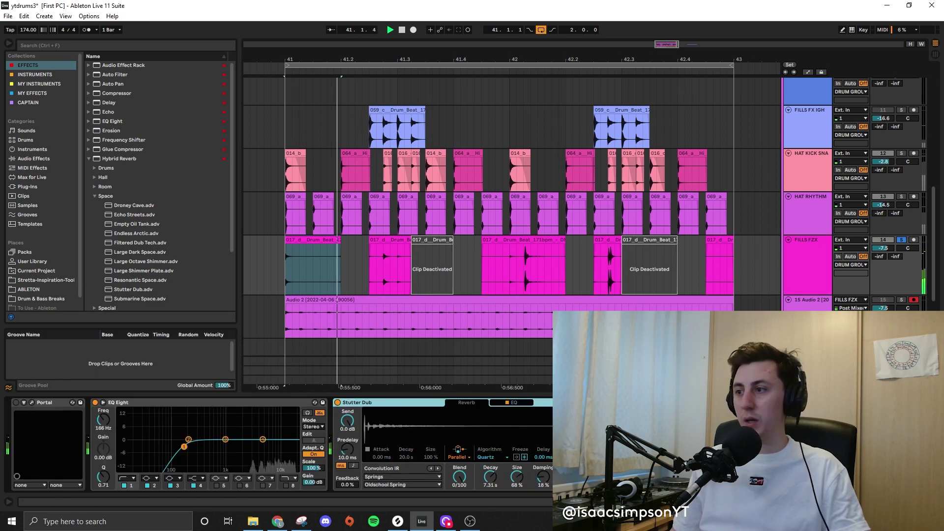
drag(103, 421, 103, 407)
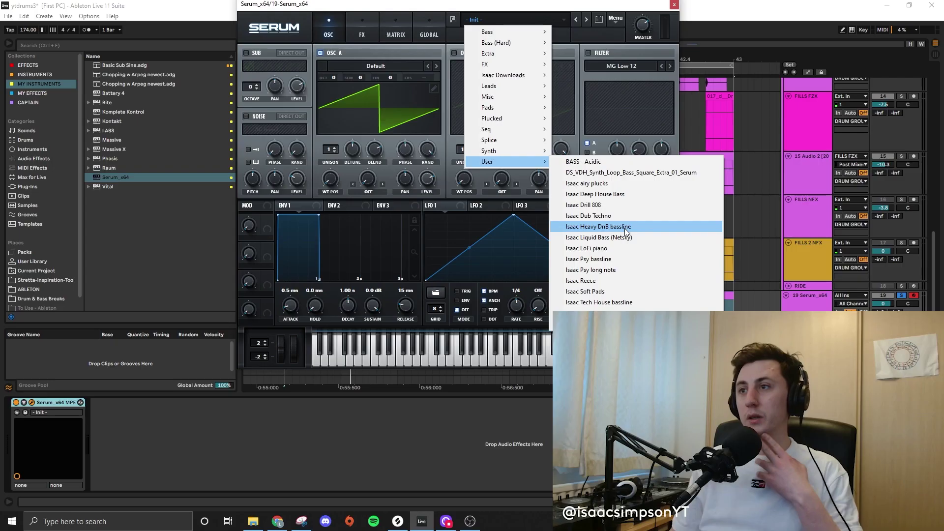
Step: Load the Heavy DnB bassline user preset in Serum and close the plug-in window
click(625, 230)
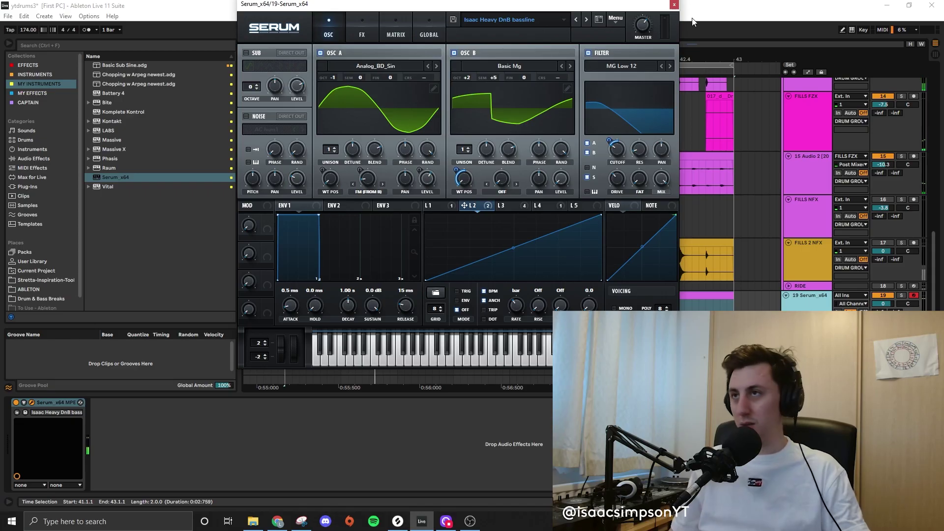
click(681, 5)
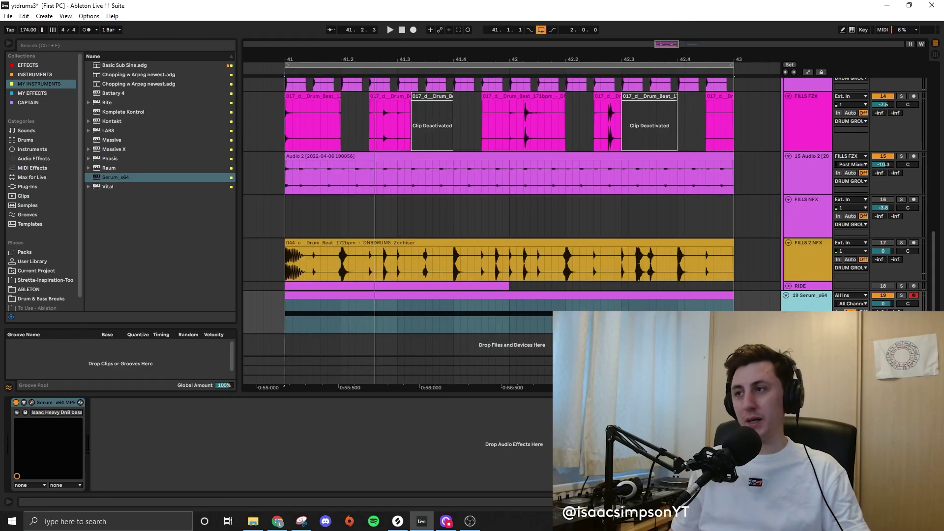
Step: Add a Compressor after Serum and choose KICK MAIN as its sidechain source
click(30, 65)
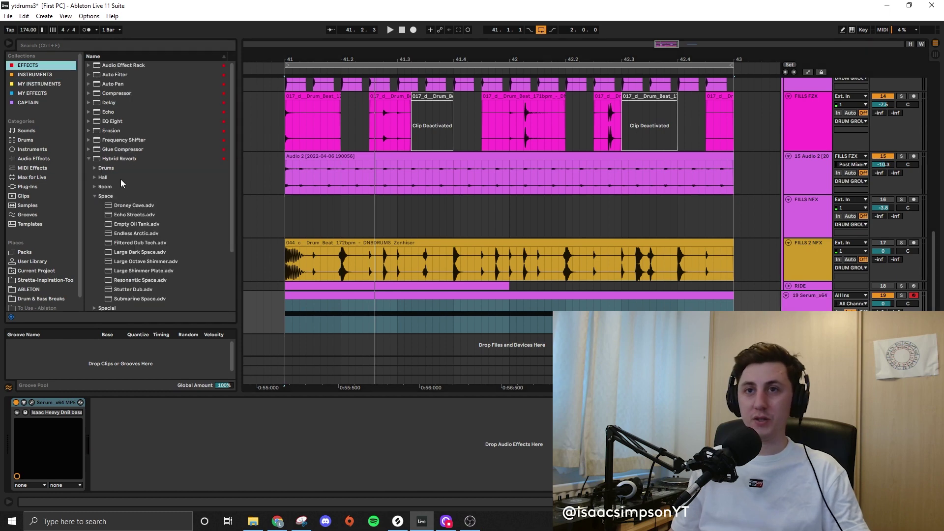
drag(114, 93, 110, 424)
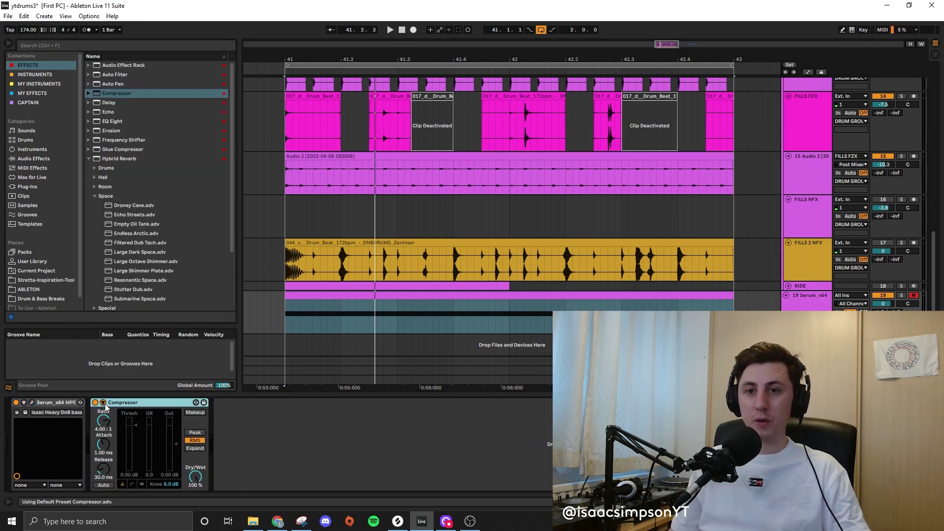
click(103, 403)
click(110, 427)
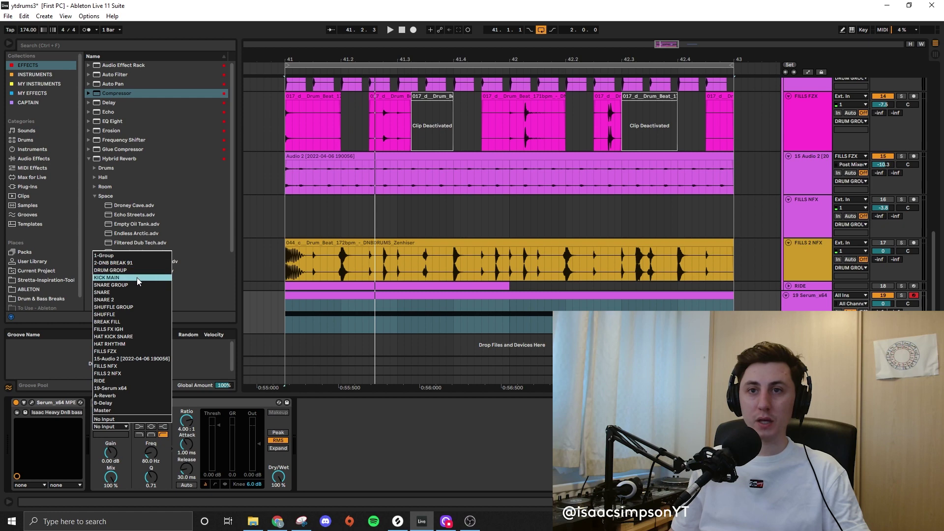
click(137, 277)
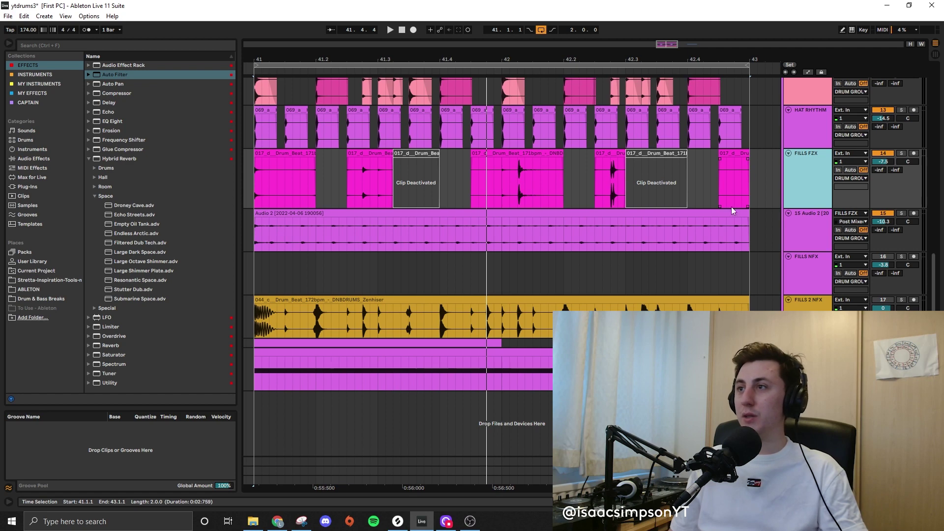
Step: Delete the empty FILLS NFX track and duplicate the FILLS FZX track
click(815, 274)
key(Delete)
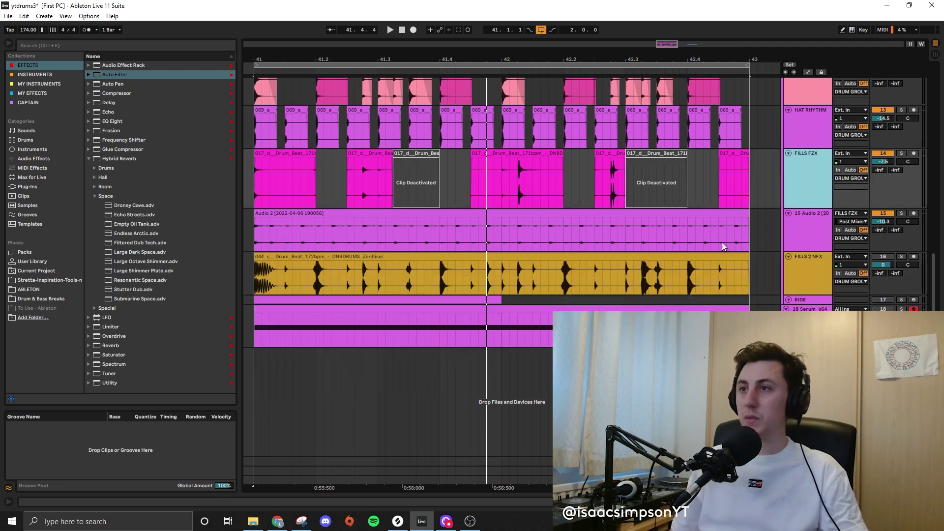
key(ctrl+d)
Step: Remove the reverb devices after EQ Eight from the duplicated FILLS FZX track, solo it and play the loop
double_click(801, 220)
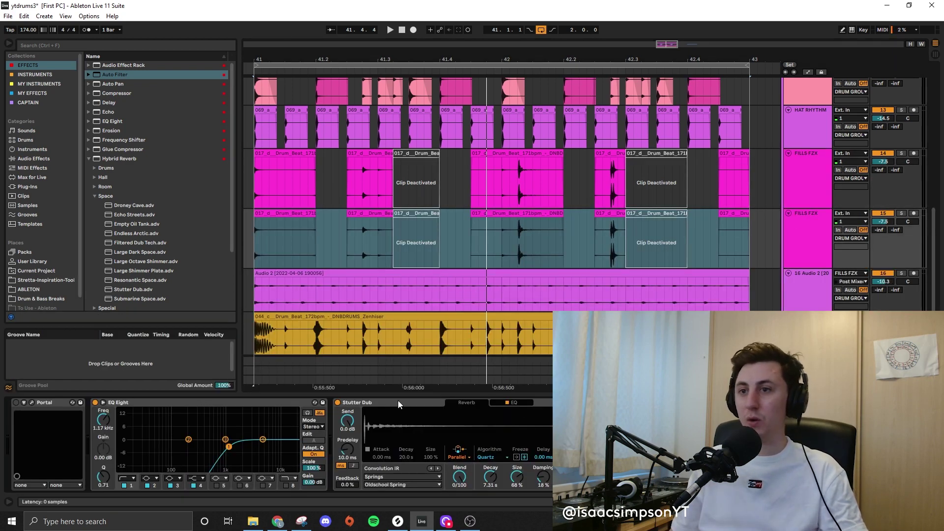
key(Delete)
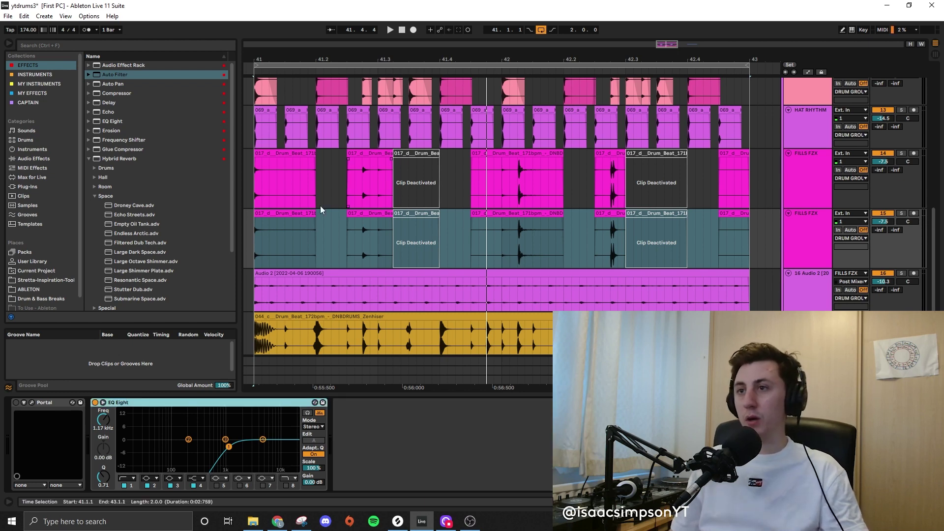
click(902, 215)
key(space)
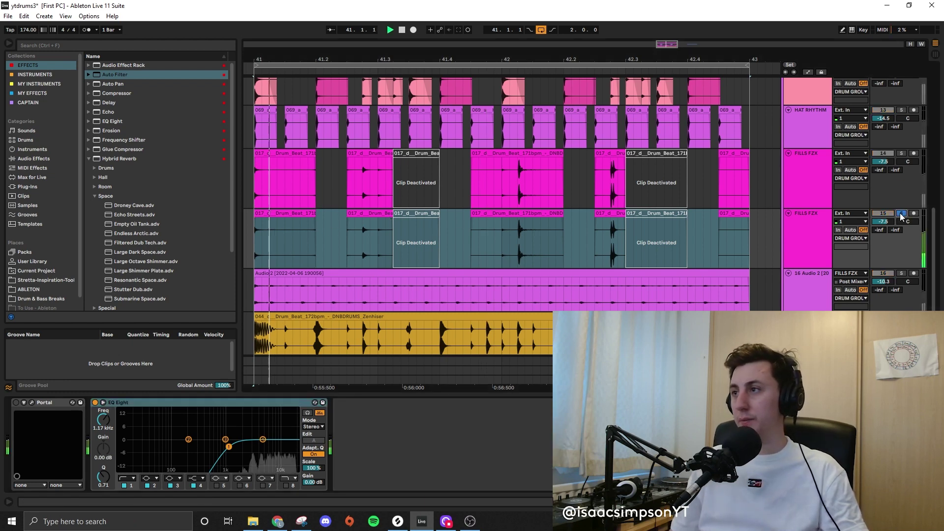
Step: Add the original FILLS FZX track to the solo so it plays together with its duplicate
ctrl+click(901, 154)
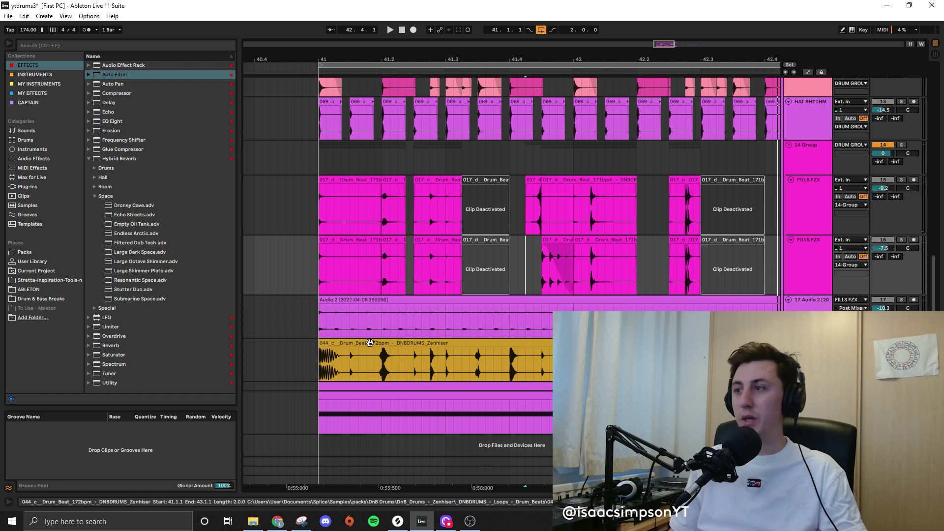
Step: Split the 044 drum beat clip around 41.2.3 to 41.3.1 and delete everything outside that short fill
click(373, 339)
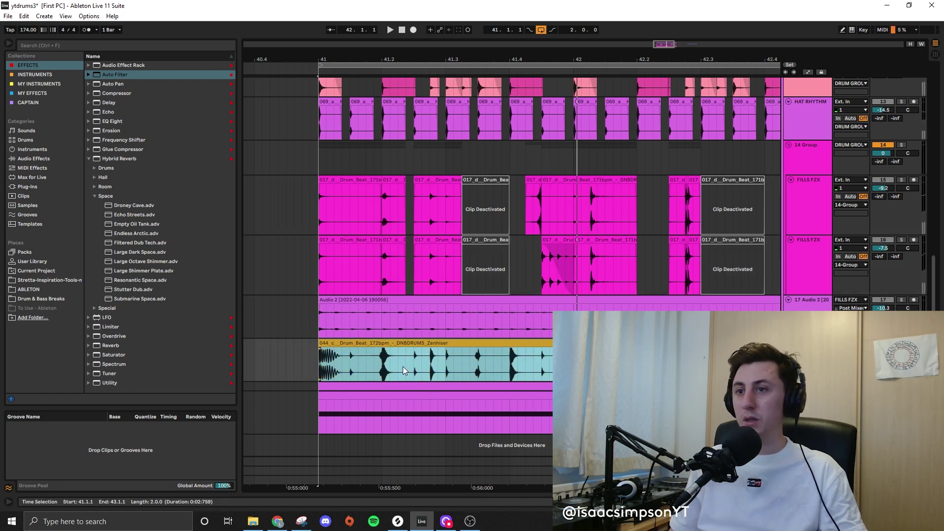
drag(414, 365, 452, 367)
key(ctrl+e)
click(403, 343)
key(Delete)
click(540, 348)
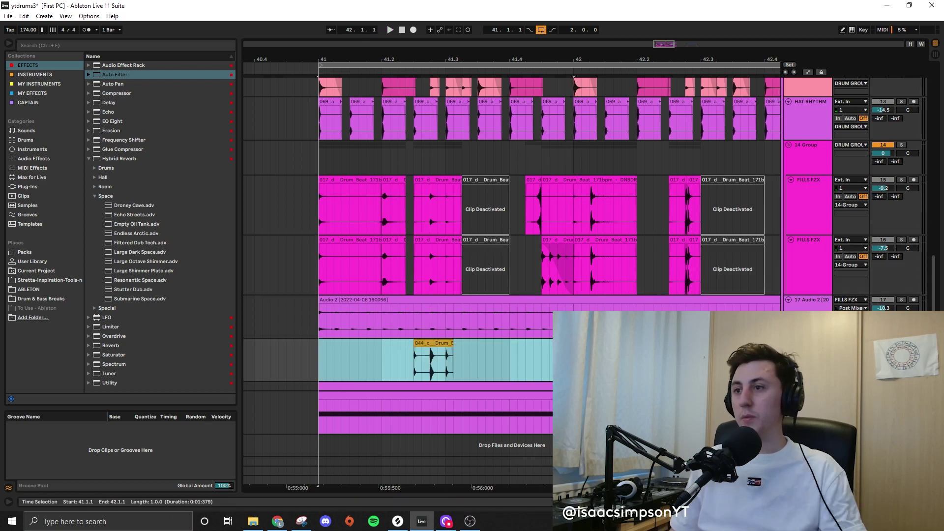
Step: Duplicate the one-bar selection with the trimmed 044 drum fill into bar 42 and play the loop
key(ctrl+d)
click(541, 346)
key(space)
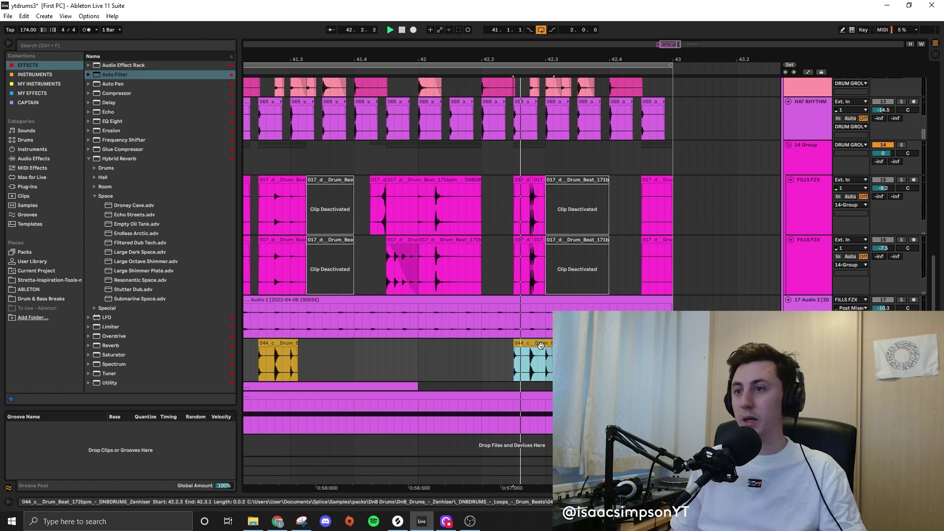
drag(679, 46, 675, 41)
scroll(452, 256, up, 7)
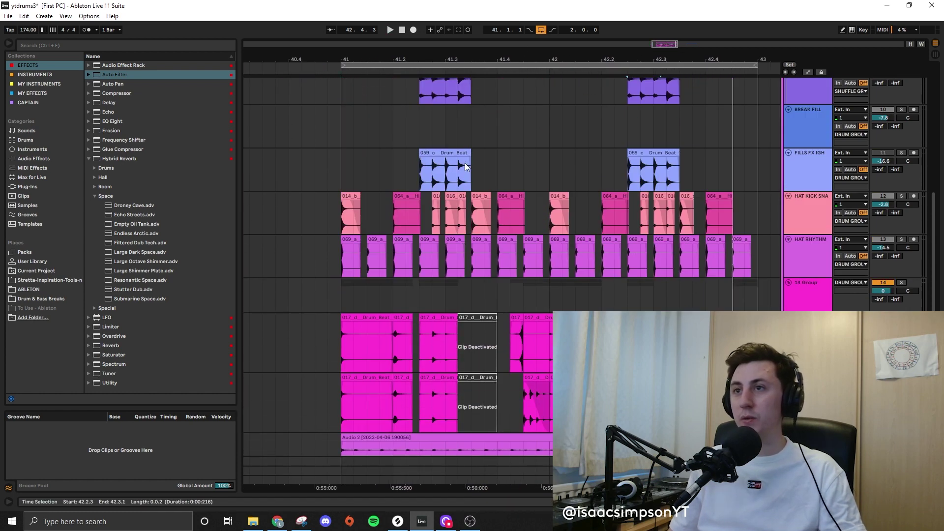
scroll(434, 362, down, 5)
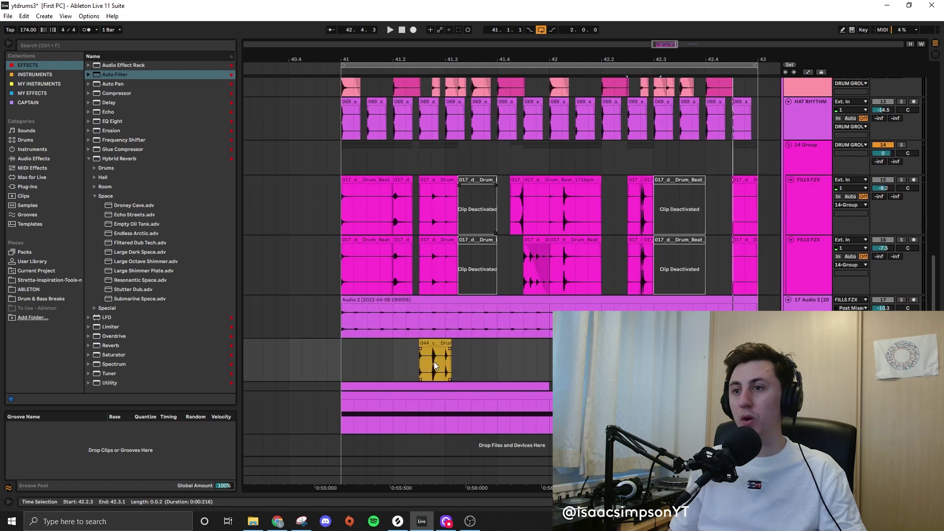
click(427, 343)
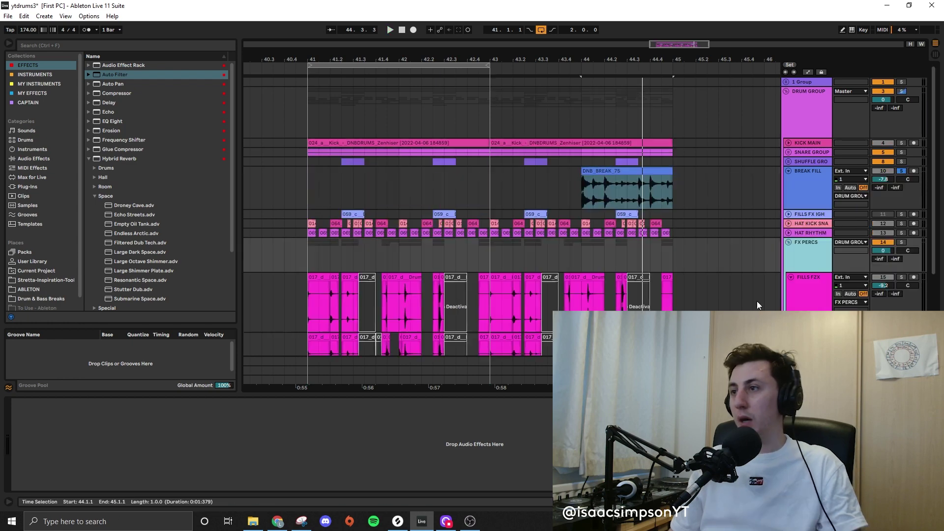
Step: Copy the Delay from the FILLS FZX track to BREAK FILL, add EQ Eight after it and raise its low-cut frequency
click(757, 301)
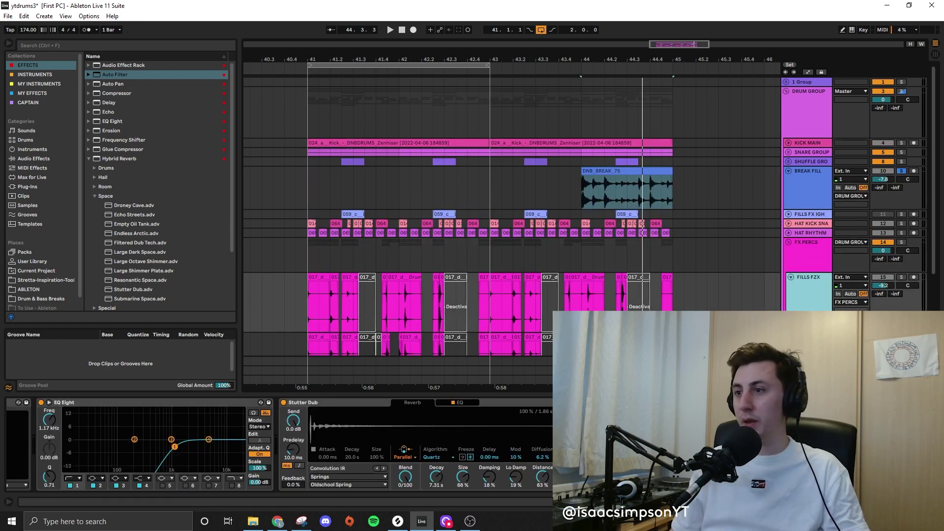
click(639, 402)
click(803, 173)
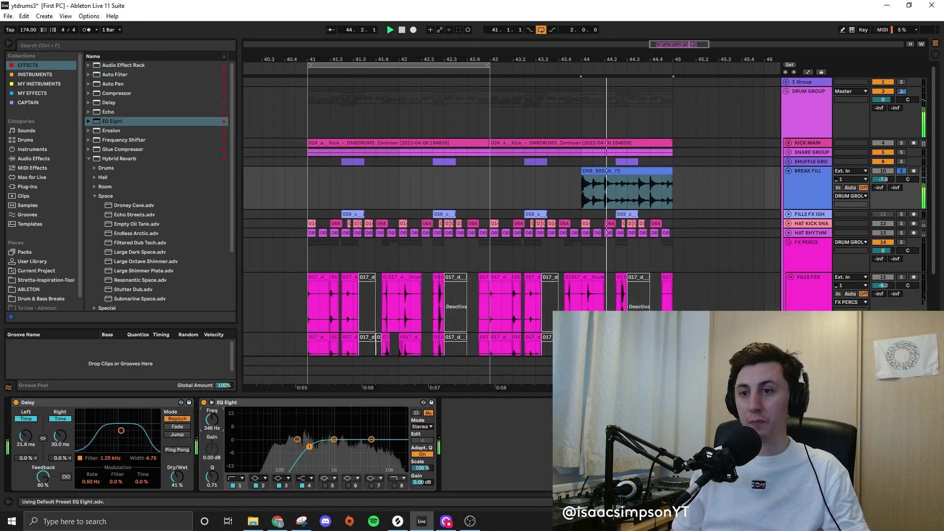
drag(313, 446, 351, 446)
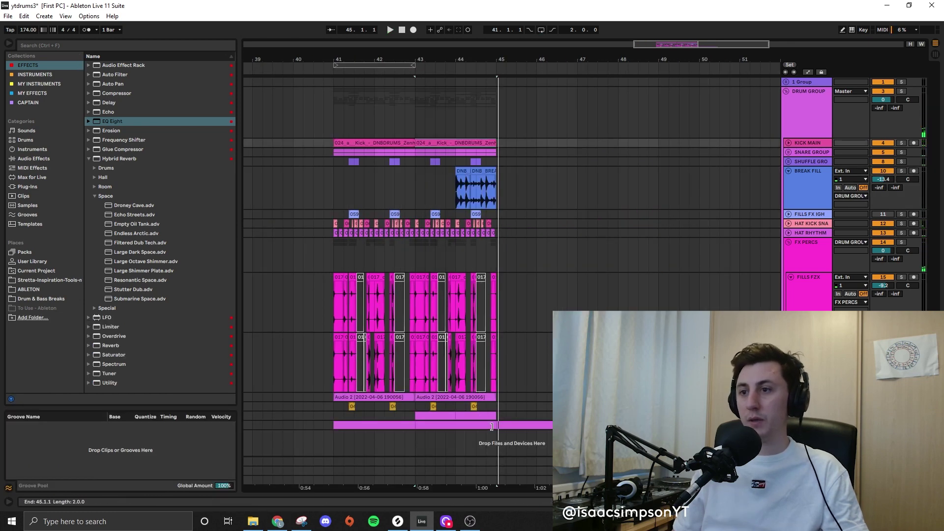
Step: Select the clips in bars 43 and 44 from the Serum track up to KICK MAIN
click(490, 425)
shift+click(430, 141)
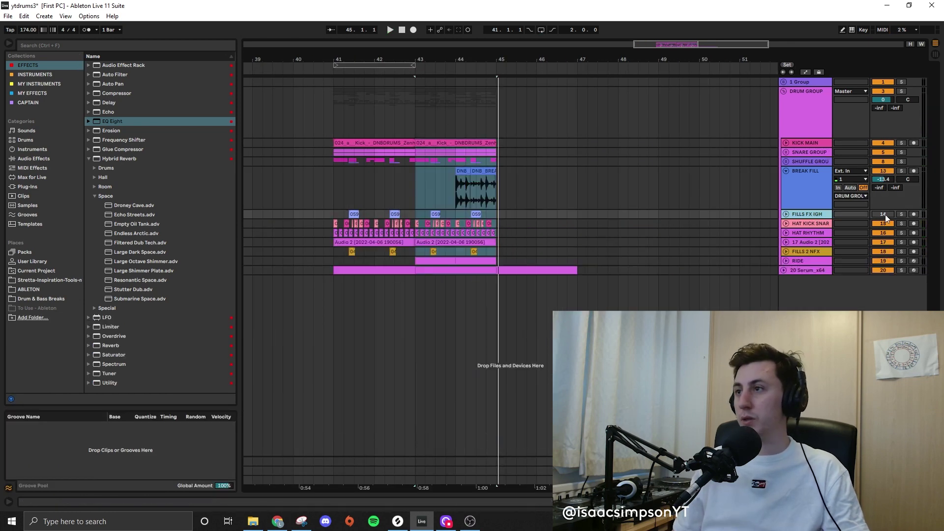
Step: On the soloed FILLS FX IGH track, keep only the clip's first hit at bar 41 and delete the rest from 41.2.4 to 41.3.3
scroll(438, 214, up, 4)
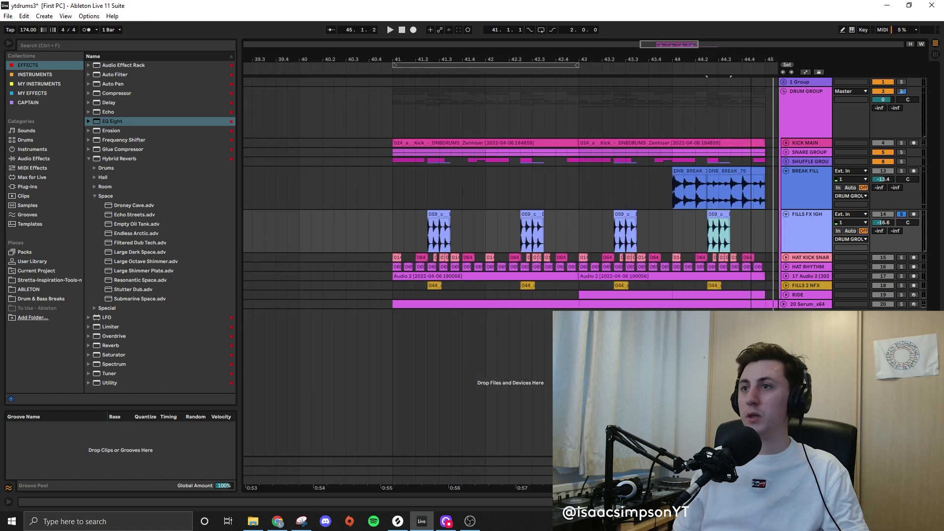
scroll(438, 214, up, 4)
click(424, 234)
click(457, 213)
key(Delete)
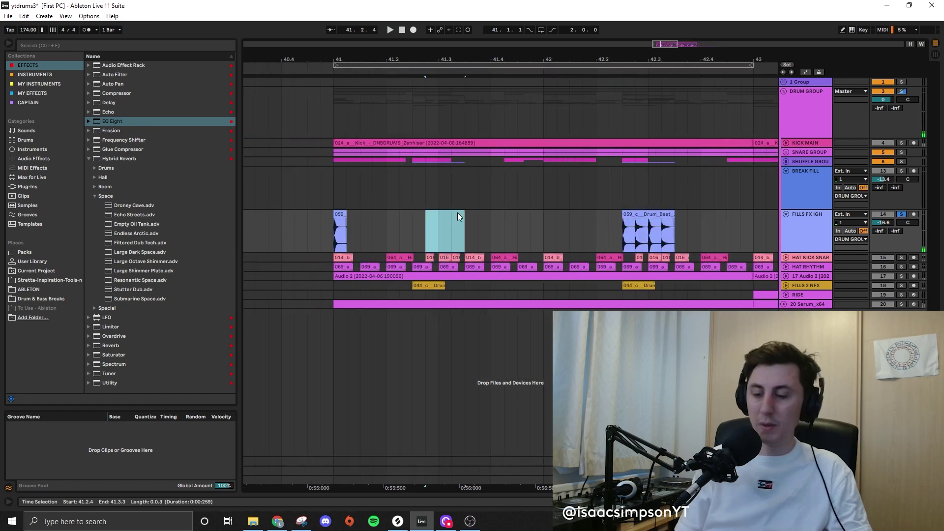
Step: Play the loop and clear all remaining FILLS FX IGH clips after the single hit at bar 41
key(space)
scroll(476, 219, down, 4)
drag(511, 219, 638, 237)
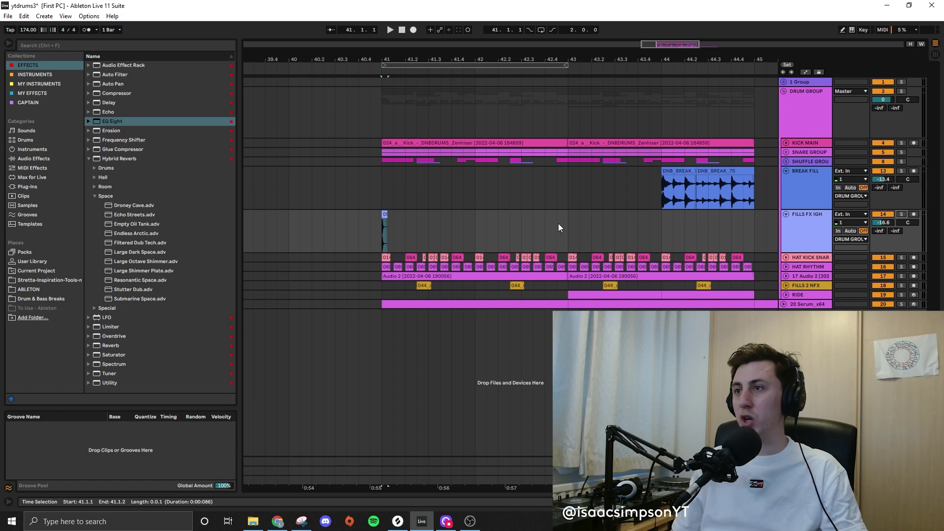
drag(559, 224, 424, 224)
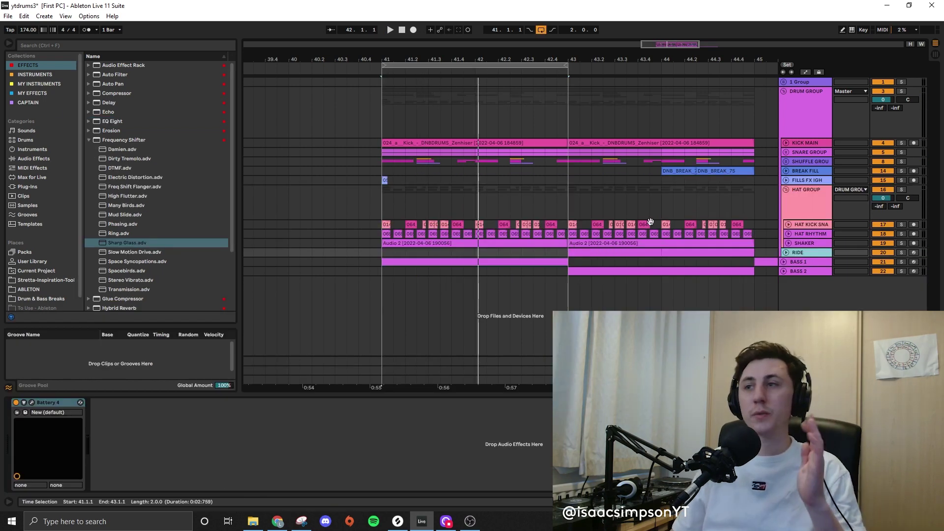
Step: Add two Compressors after Battery 4 on the RIDE track and choose SNARE as the first one's sidechain source
drag(117, 93, 302, 456)
click(103, 402)
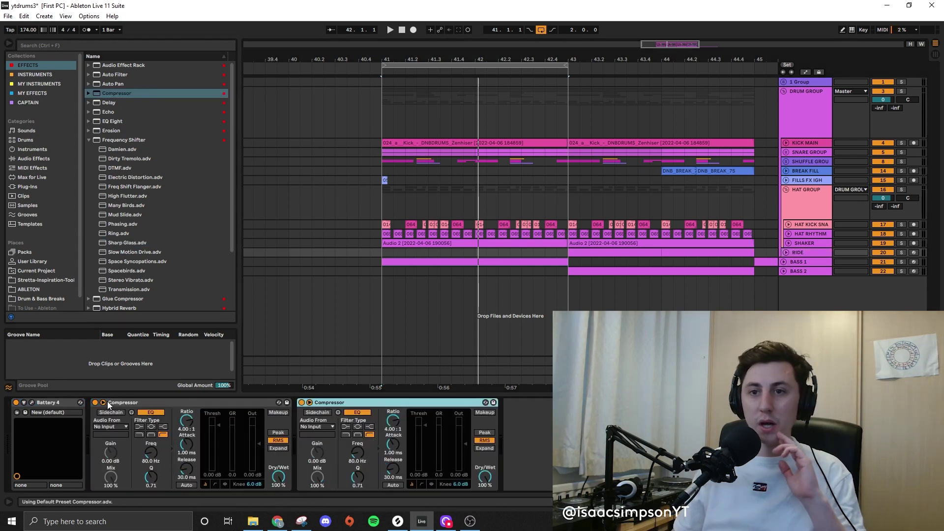
click(112, 427)
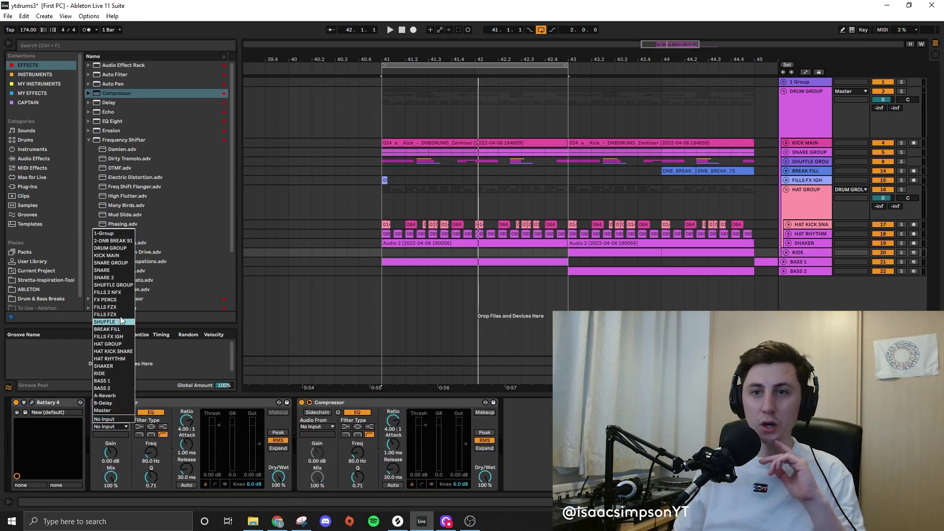
click(114, 270)
Step: Choose KICK MAIN as the second Compressor's sidechain source and lower its threshold to about -17.1 dB
click(318, 427)
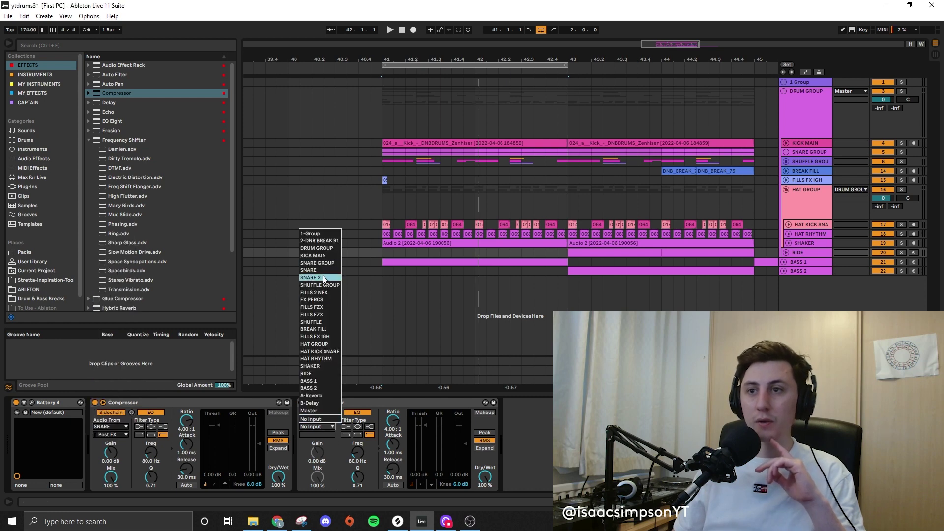
click(325, 256)
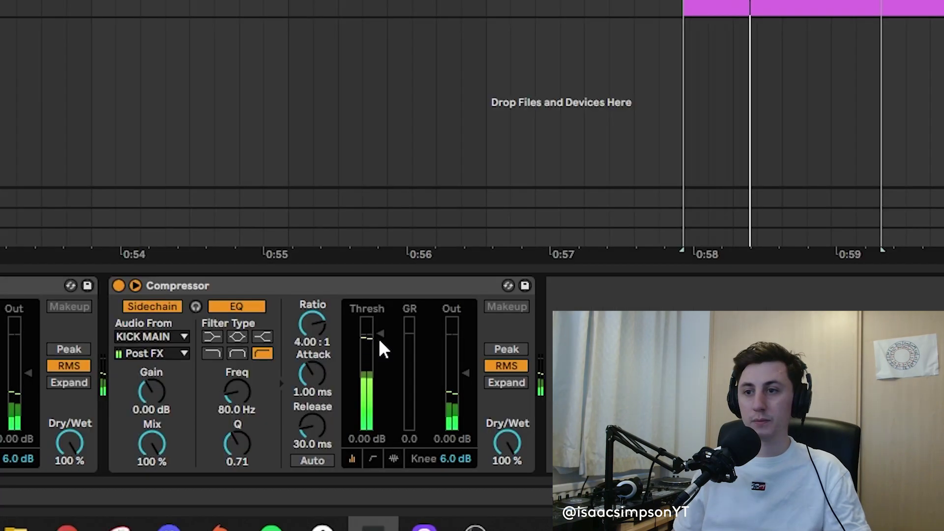
drag(427, 434, 426, 462)
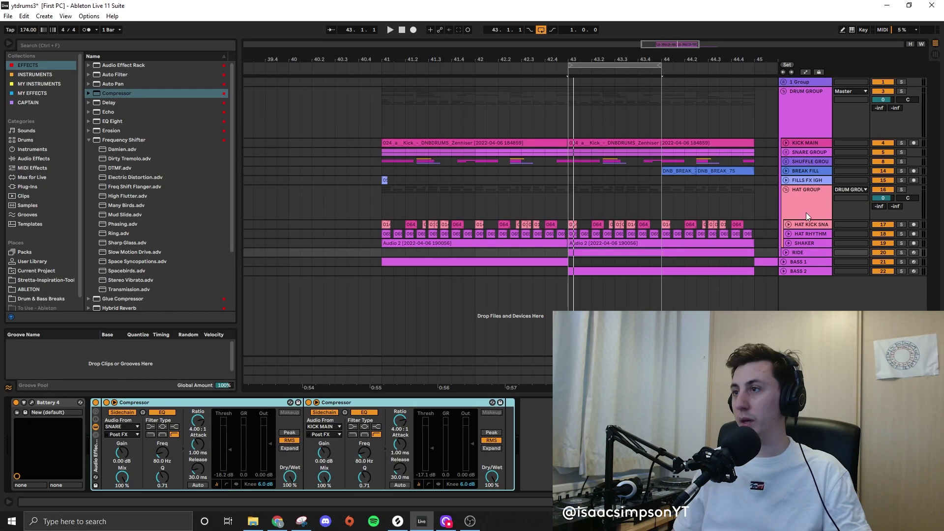
Step: Copy the sidechain compressor rack to HAT GROUP and add EQ Eight after it while the soloed loop plays
click(807, 217)
key(space)
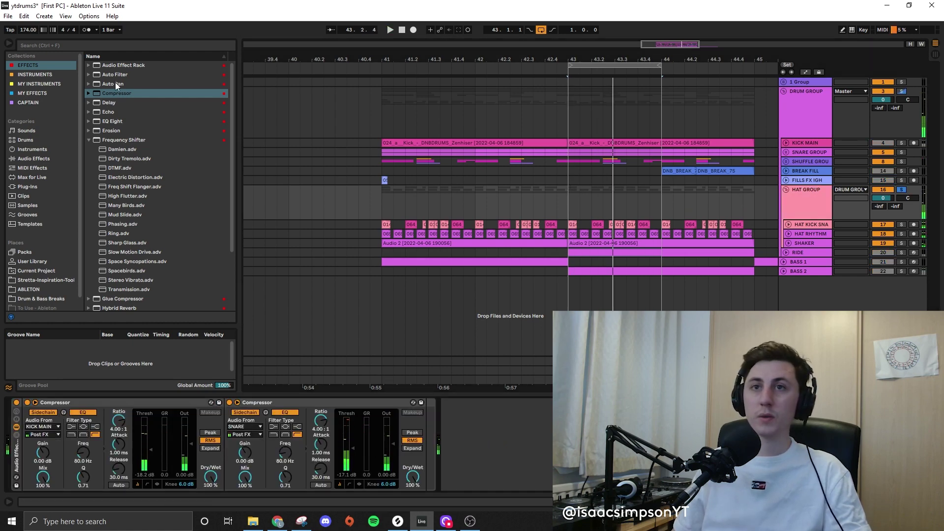
double_click(112, 121)
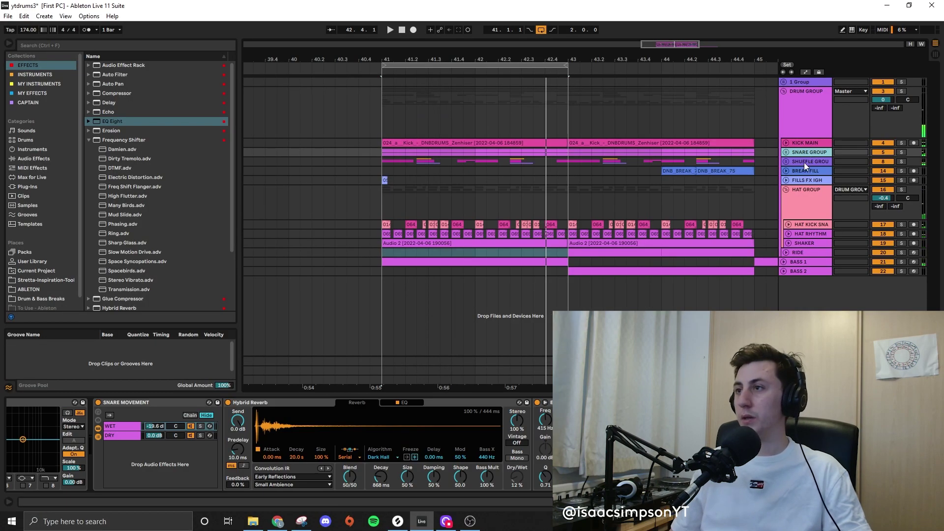
Step: Add a Glue Compressor to SHUFFLE GROUP and lower its threshold to about -18 dB while the loop plays
click(805, 162)
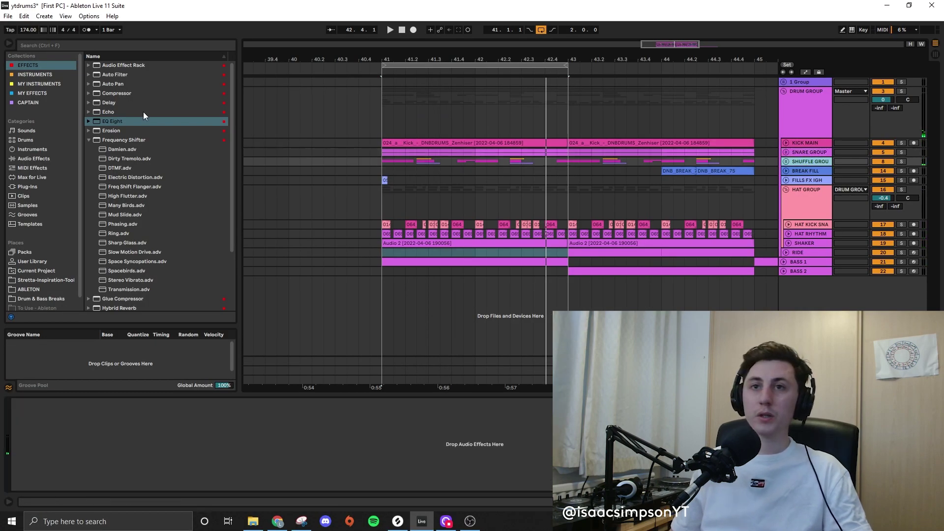
scroll(114, 196, down, 2)
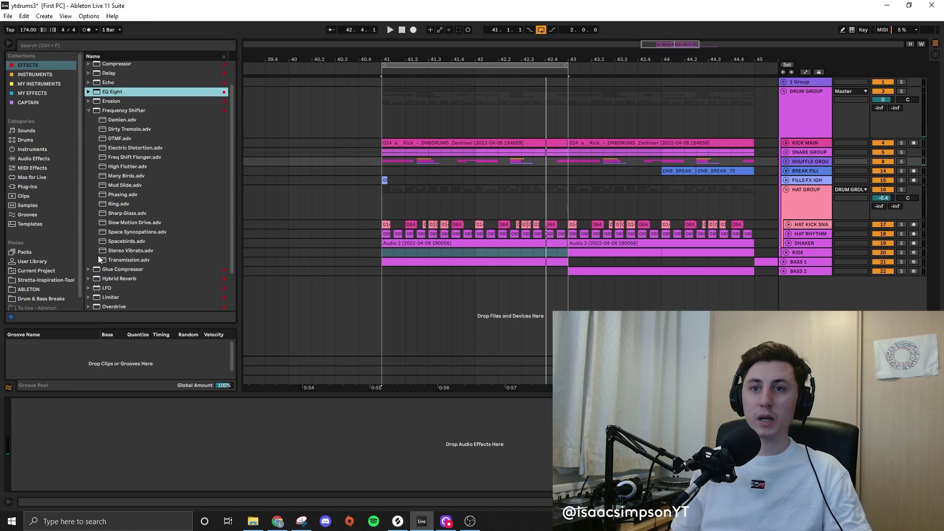
drag(118, 269, 305, 443)
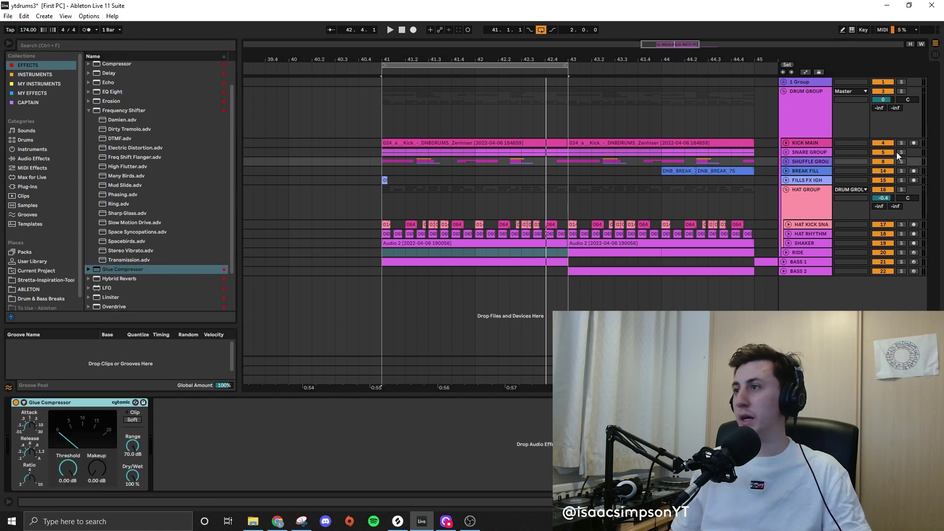
key(space)
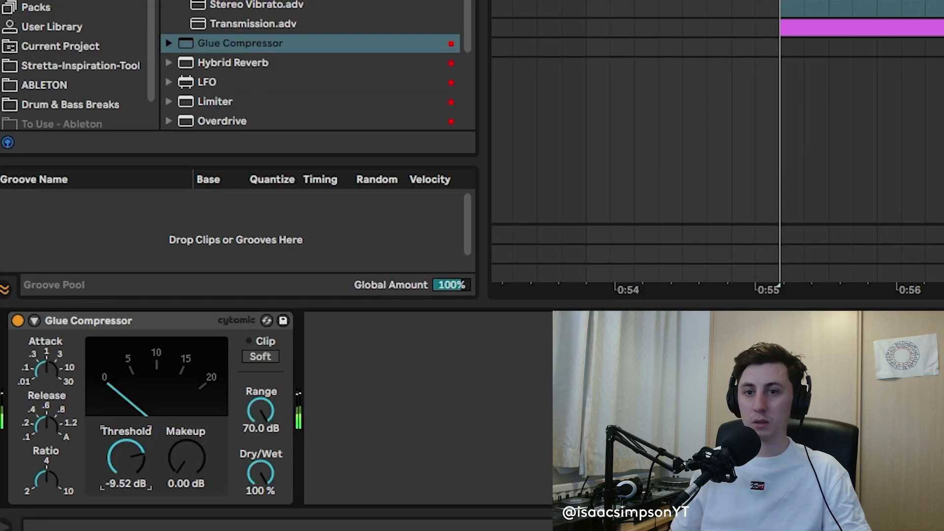
drag(68, 469, 68, 485)
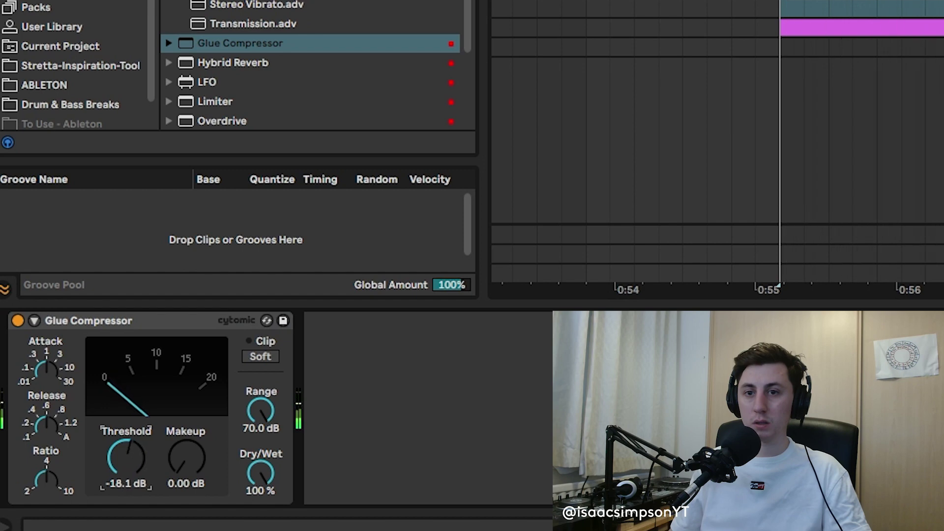
drag(126, 458, 126, 457)
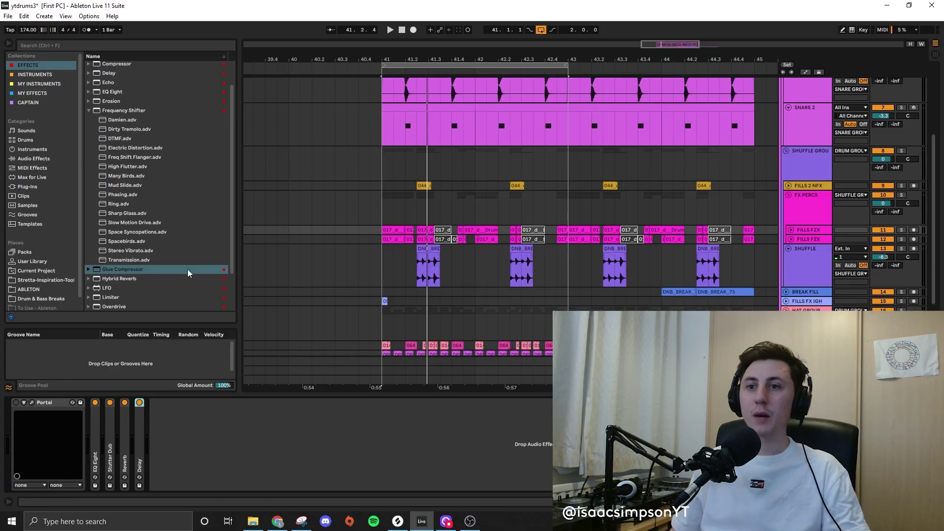
Step: Add Auto Pan after Delay on the upper FILLS FZX track with about 31% amount and 0.11 Hz rate, and play it soloed
scroll(113, 93, up, 1)
drag(112, 83, 278, 458)
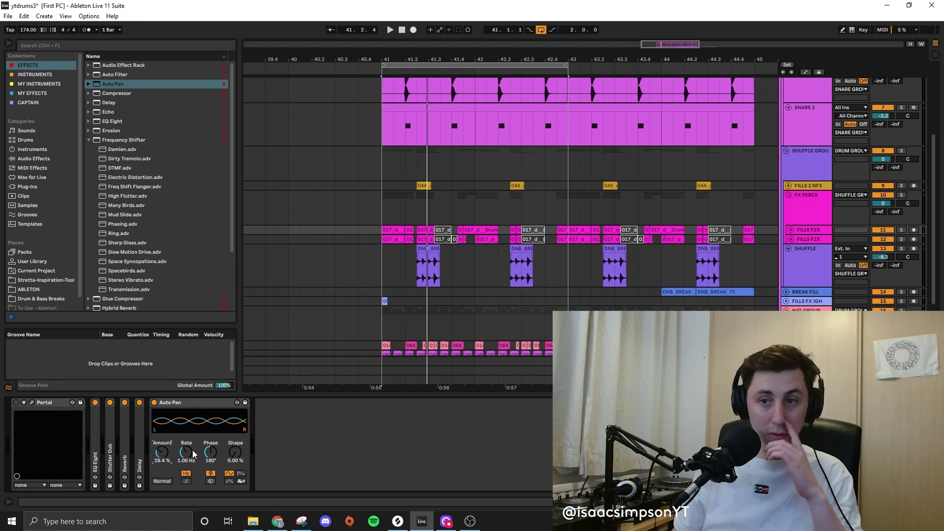
click(901, 230)
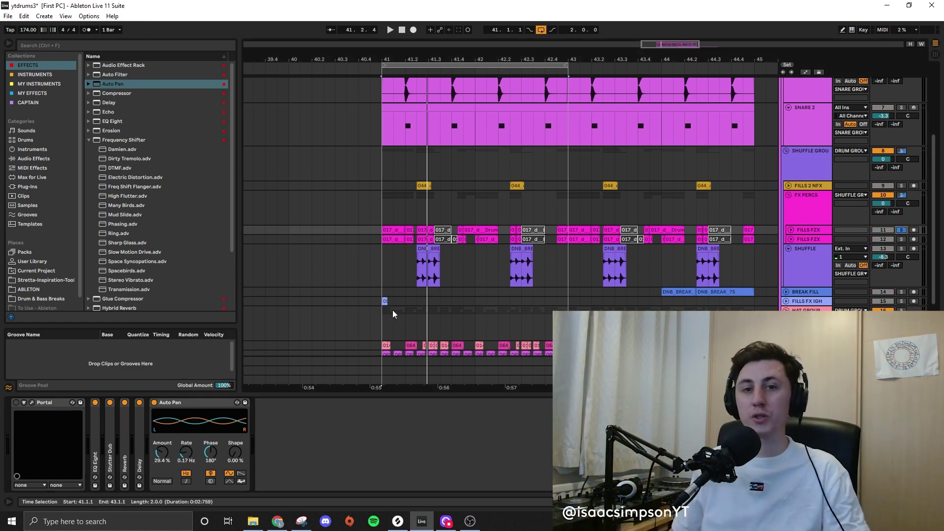
key(space)
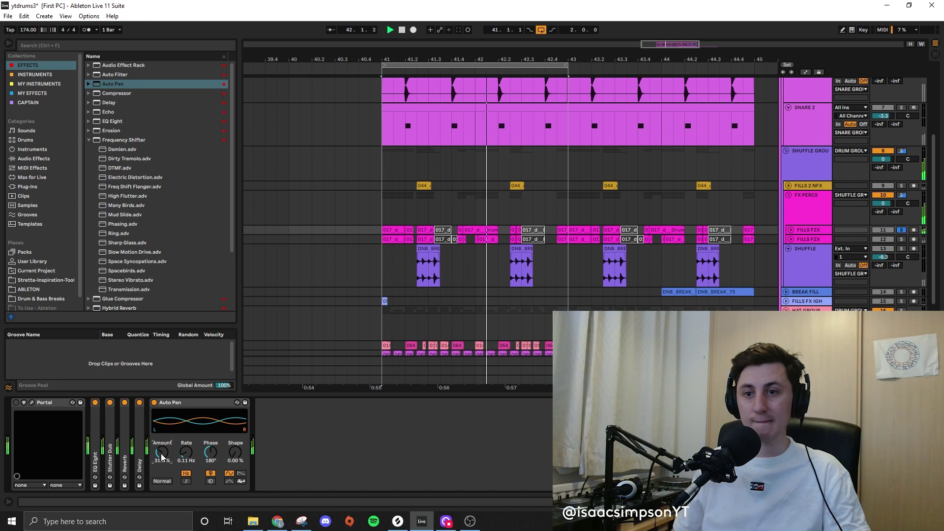
Step: Solo the SNARE track and play the loop to check the snare with its Mud Slide frequency shifter
click(804, 183)
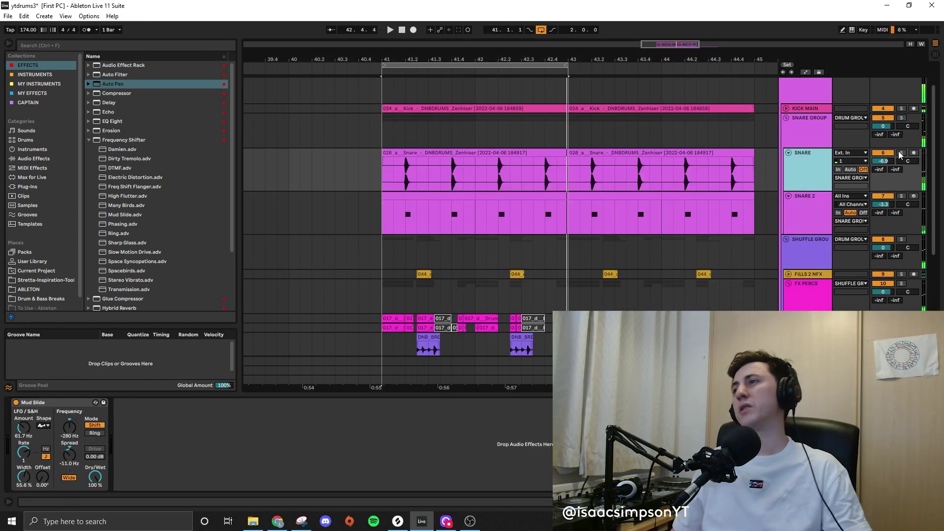
click(902, 153)
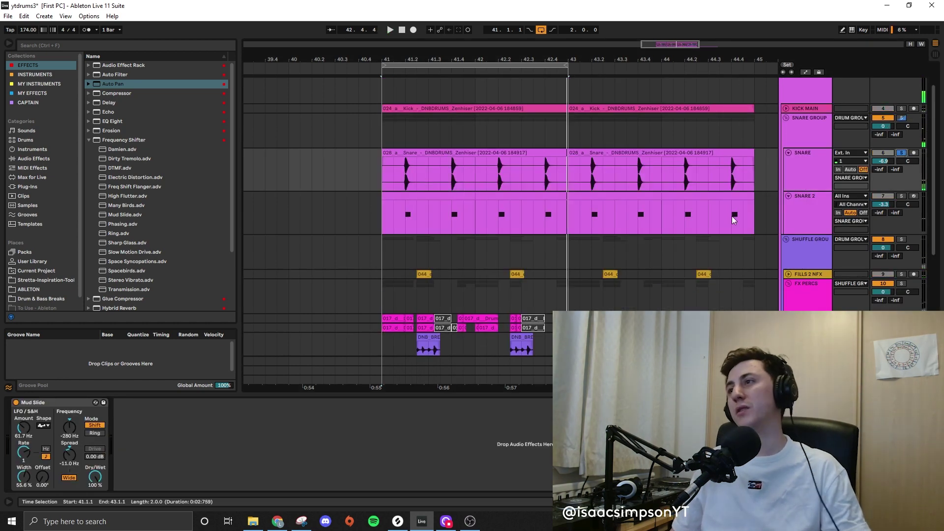
key(space)
key(plus)
key(plus)
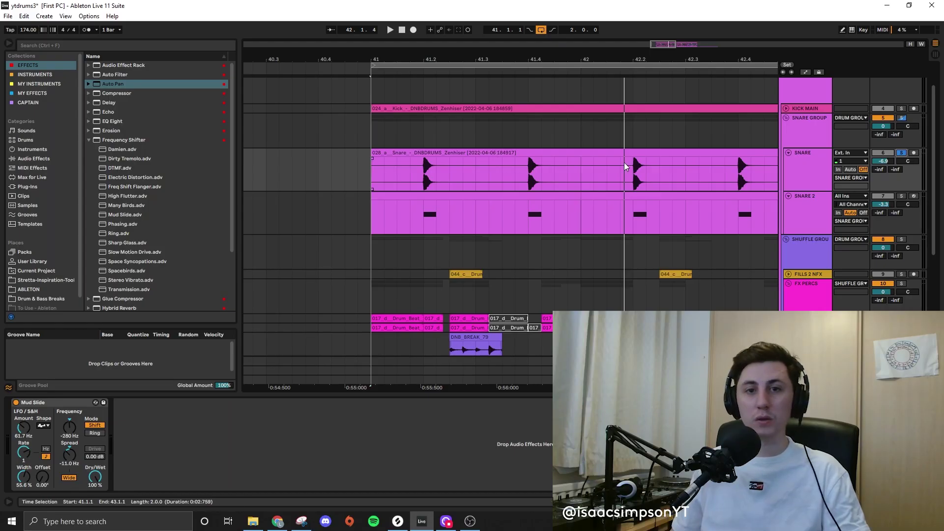
scroll(612, 152, up, 2)
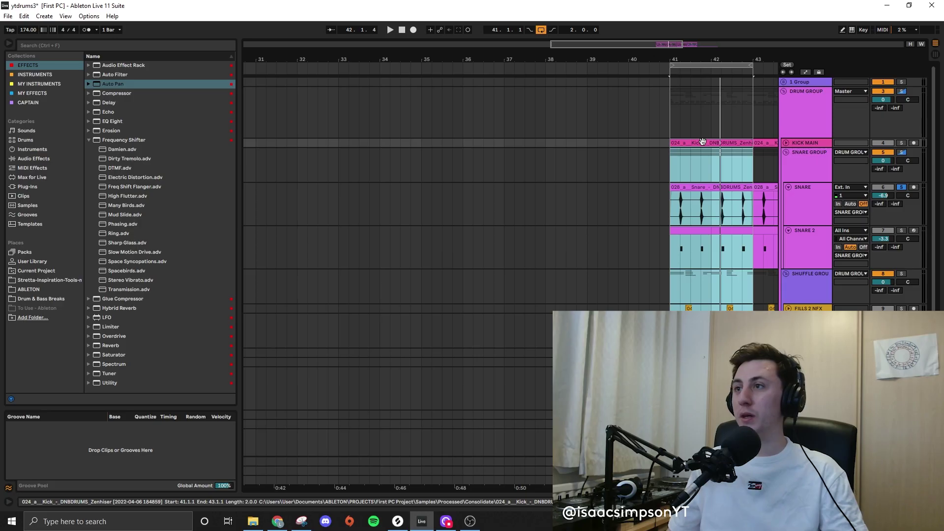
Step: Move the two-bar loop on all tracks from bar 41 to bar 35 and duplicate it three times
drag(599, 149, 454, 145)
scroll(492, 138, down, 3)
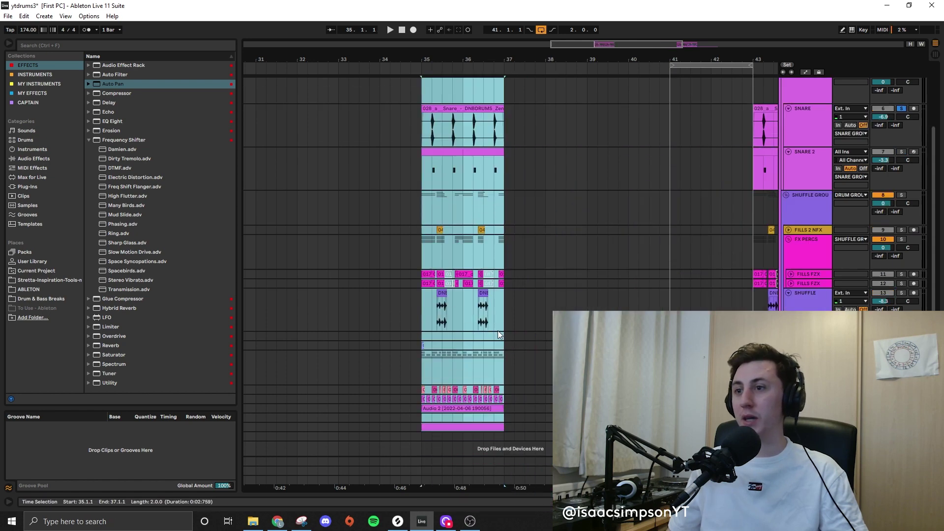
key(ctrl+d)
key(ctrl+d)
key(ctrl+d)
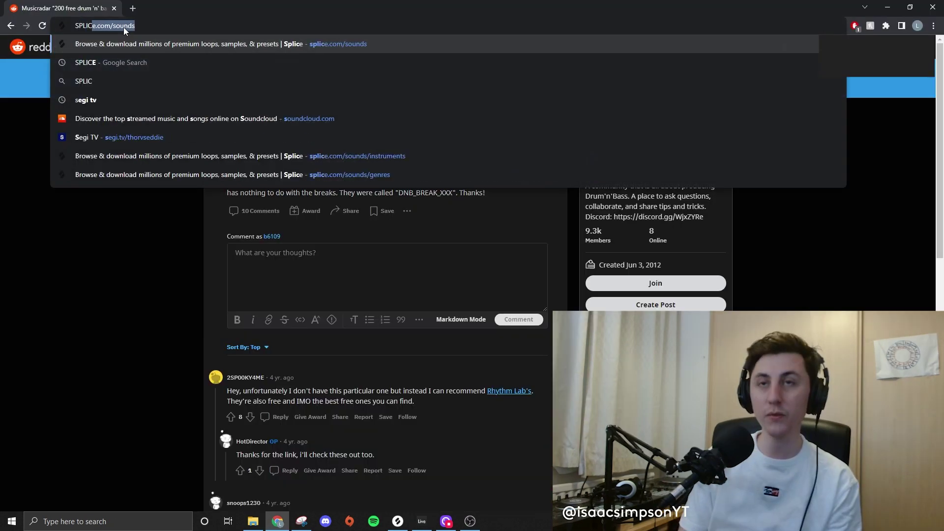
Step: Switch to the Chrome browser, go to splice.com/sounds and open the sample list of the Antelope Island pack
key(Return)
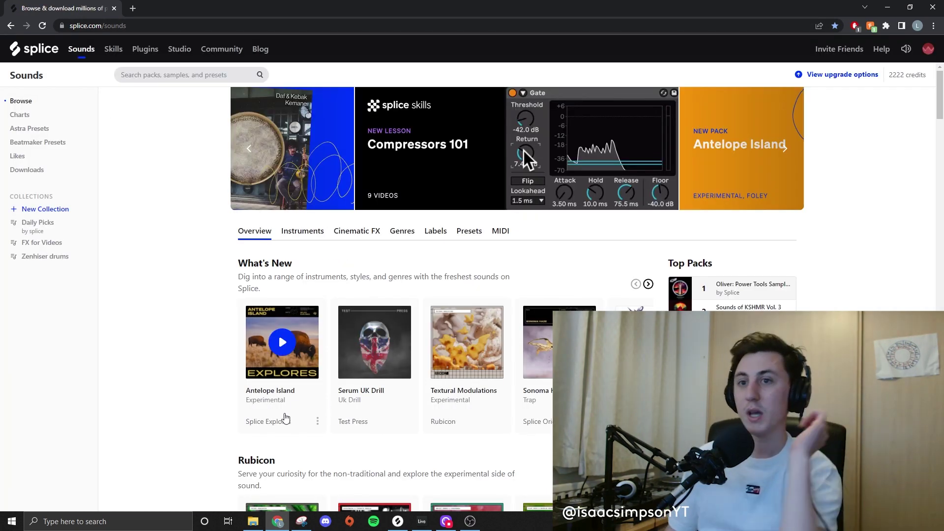
scroll(209, 382, down, 5)
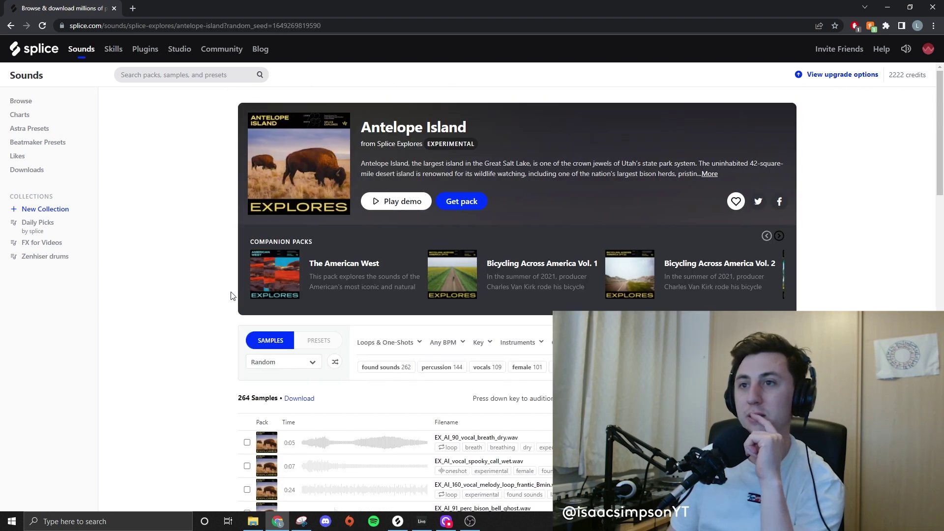
scroll(228, 295, down, 1)
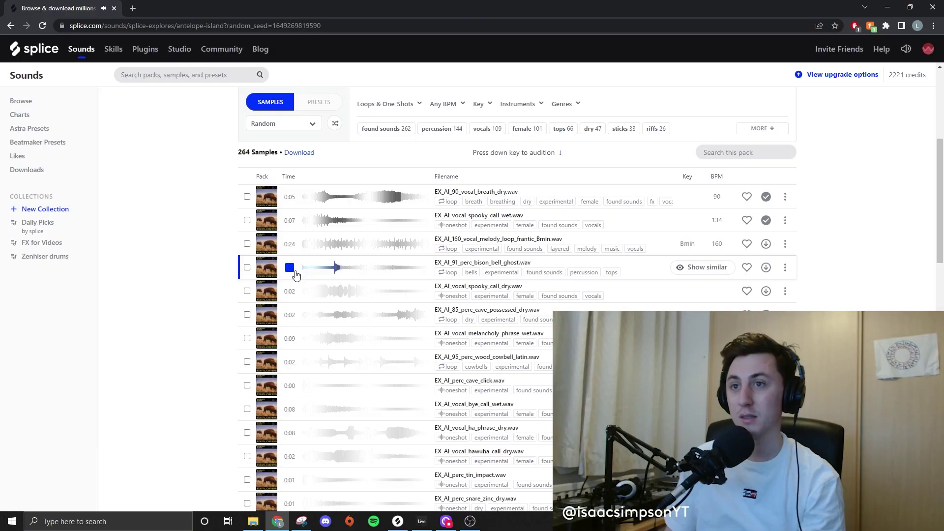
Step: Audition samples from the Antelope Island pack and download EX_AI_vocal_spooky_call_dry.wav
click(289, 294)
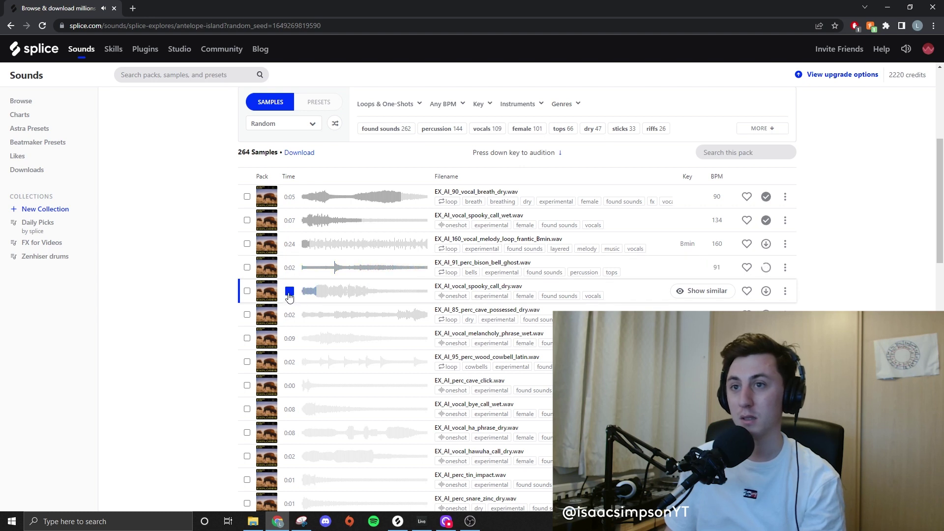
click(766, 291)
click(290, 314)
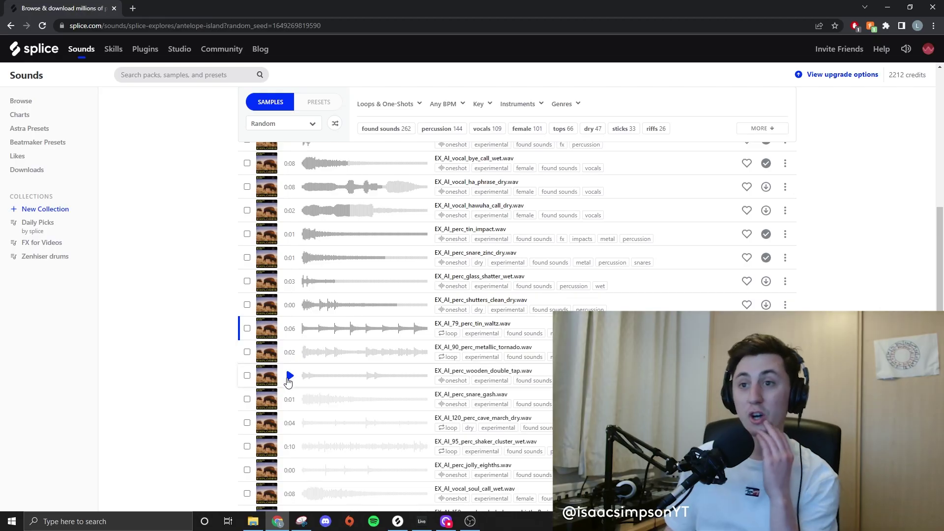
scroll(289, 365, down, 1)
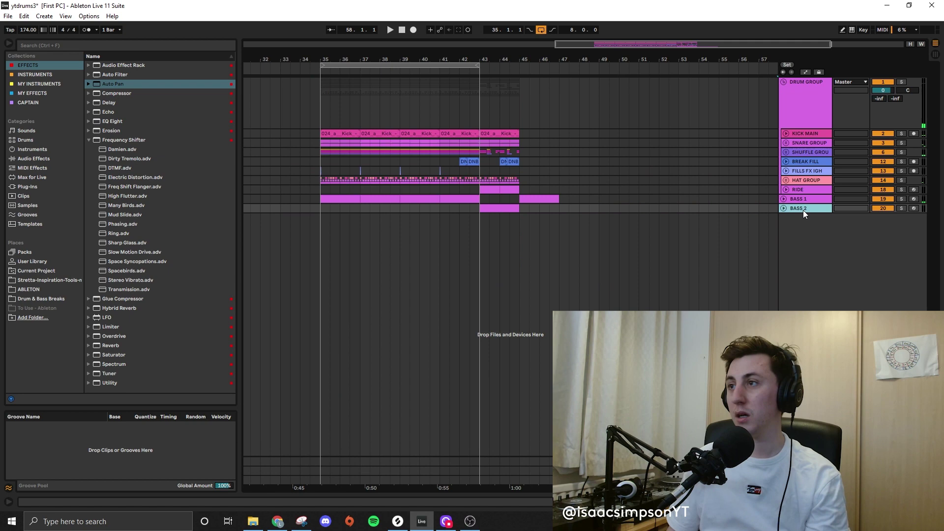
Step: In Ableton Live, add an audio track below BASS 2 for Splice samples at bar 49 and lower the EX_AI_vocal_bye_call_wet track's volume
key(ctrl+t)
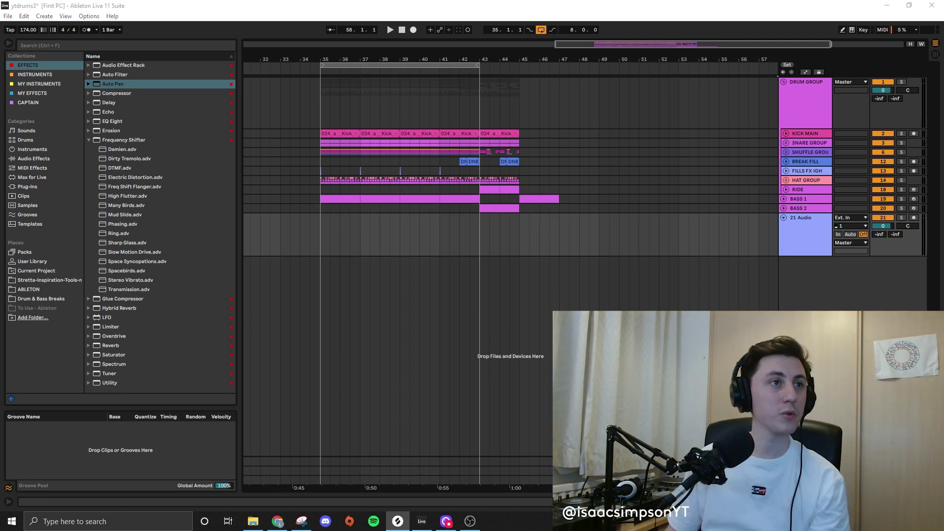
drag(1, 244, 602, 234)
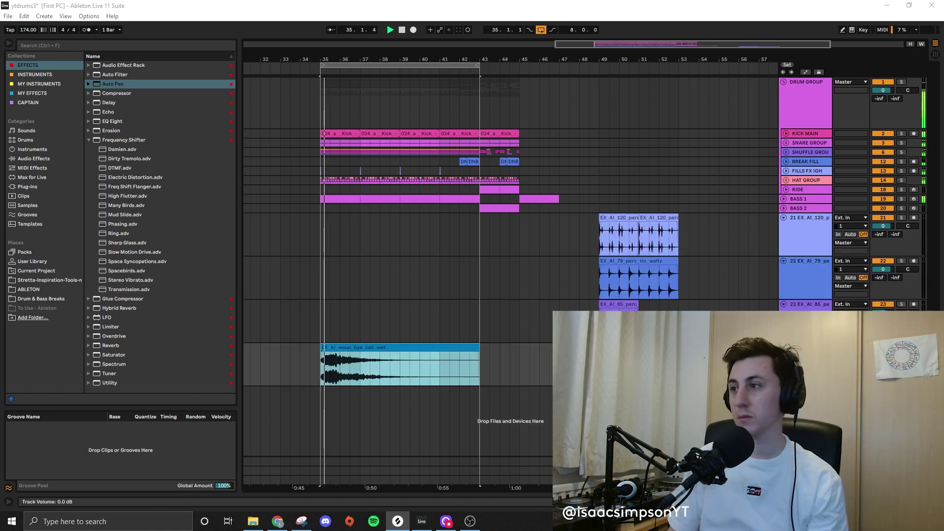
drag(884, 355, 883, 376)
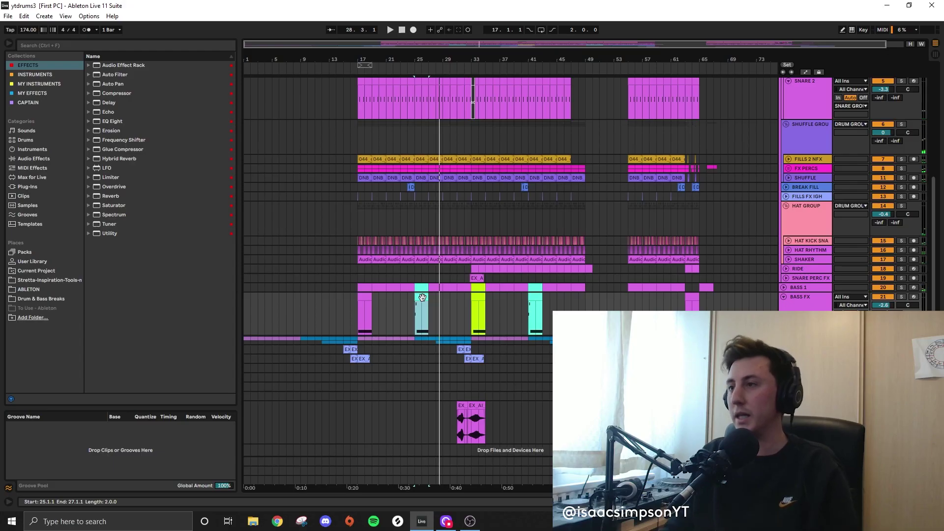
Step: Show the BASS FX track's devices and play its clip at bar 25 soloed
click(812, 315)
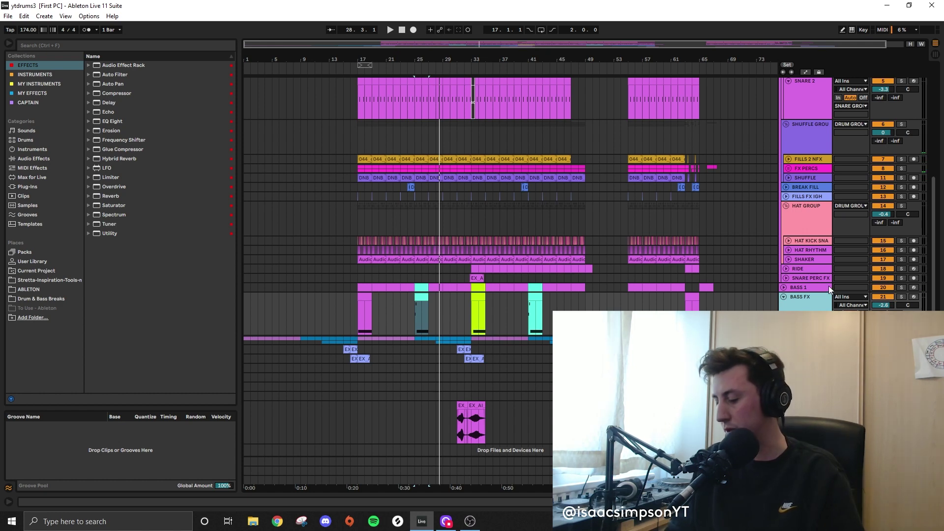
double_click(799, 309)
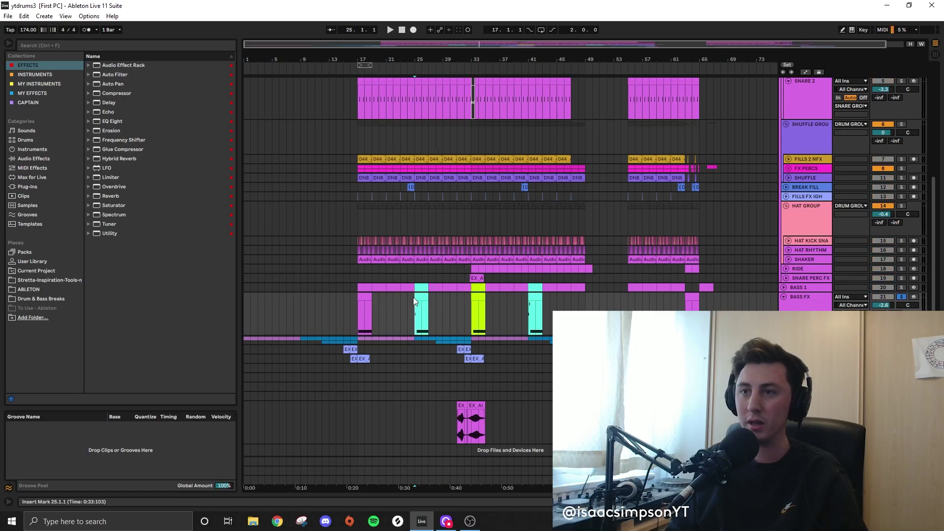
ctrl+scroll(442, 323, up, 5)
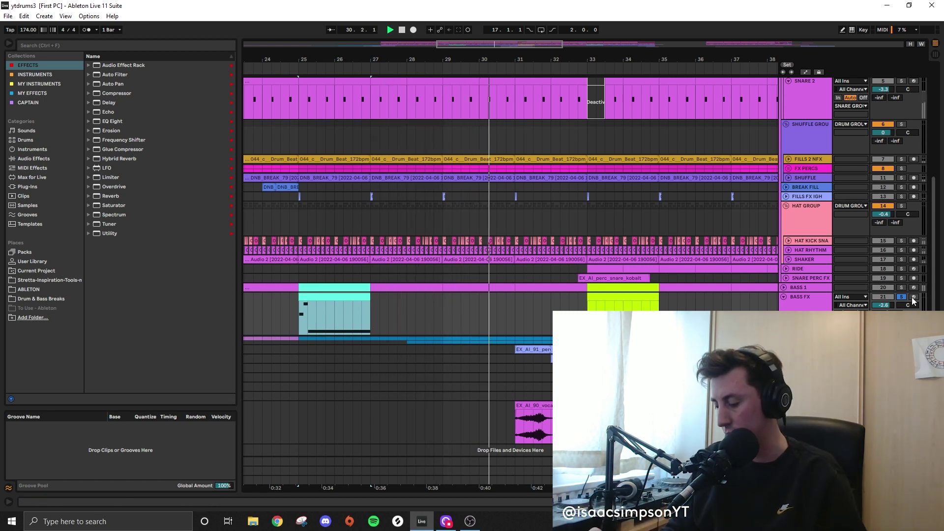
Step: Raise the long note in the BASS FX clip at bar 25 by one octave and play the clip
double_click(330, 299)
double_click(362, 371)
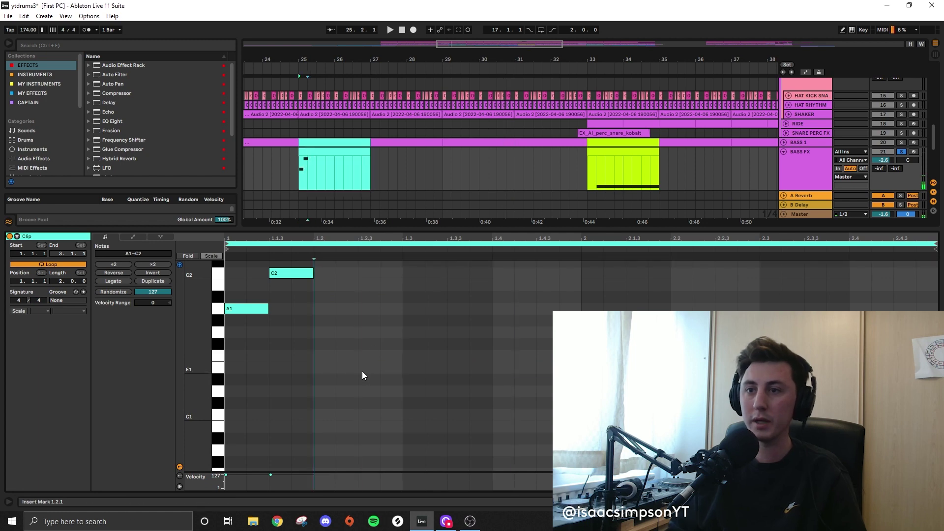
key(ctrl+z)
key(shift+Up)
key(space)
key(ctrl+alt+l)
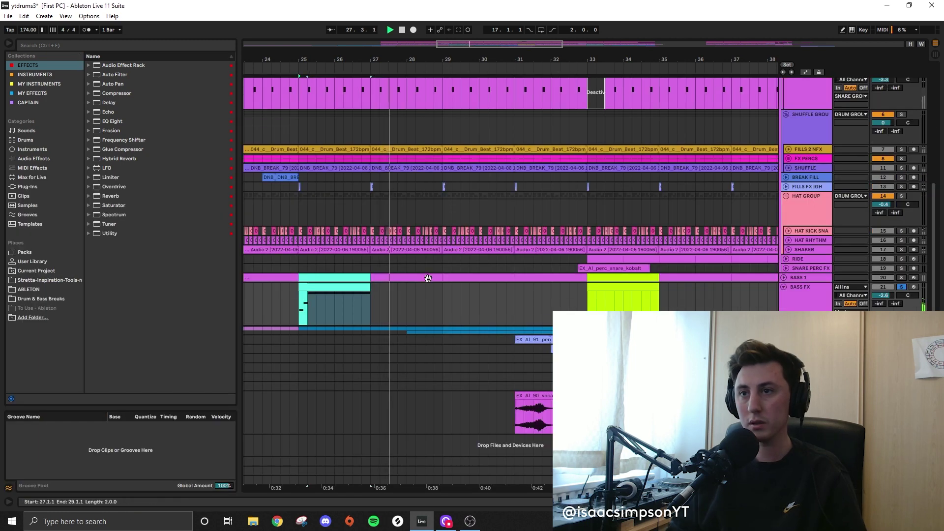
Step: Unsolo BASS FX and listen to the full arrangement
scroll(427, 279, down, 5)
click(322, 303)
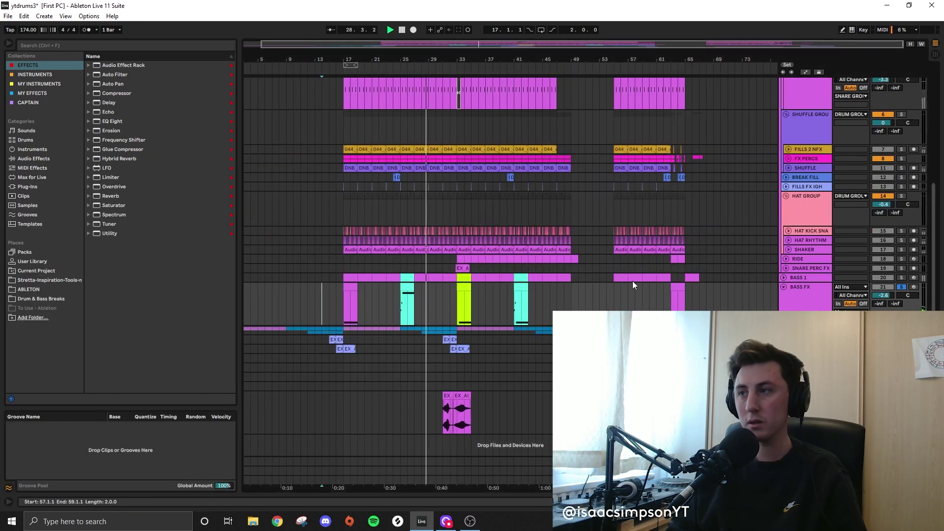
click(901, 287)
key(space)
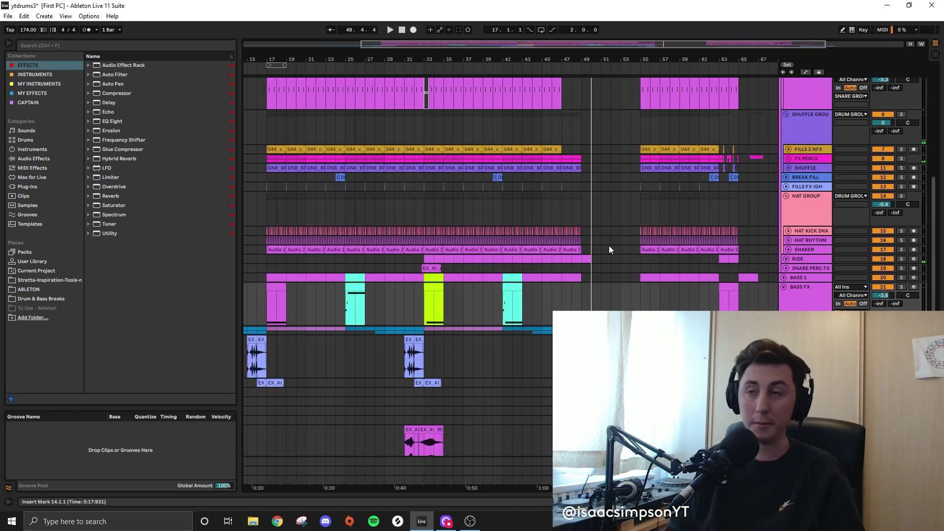
Step: Examine the kick gap and deactivated snare clips around bar 33 and play the arrangement from bar 33
scroll(431, 241, up, 6)
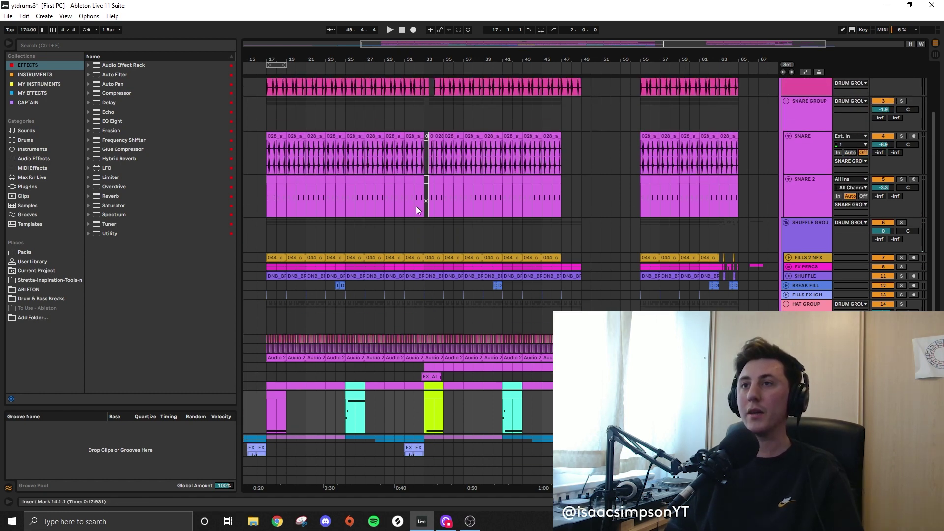
scroll(433, 199, up, 6)
scroll(360, 205, up, 2)
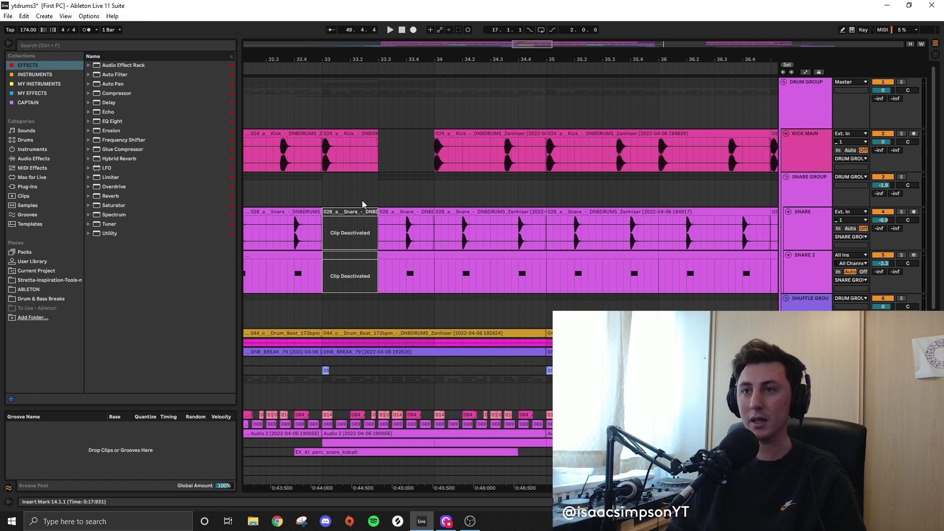
scroll(362, 200, down, 3)
click(322, 254)
click(322, 252)
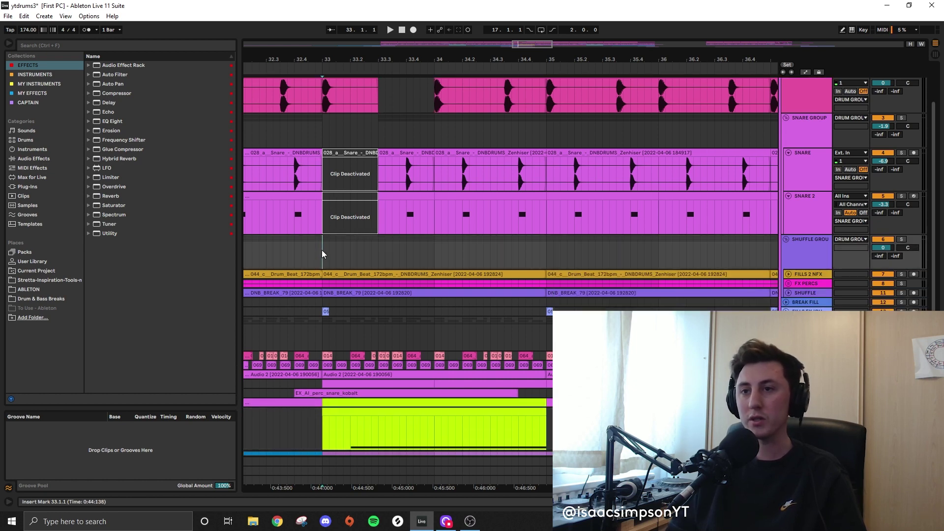
key(space)
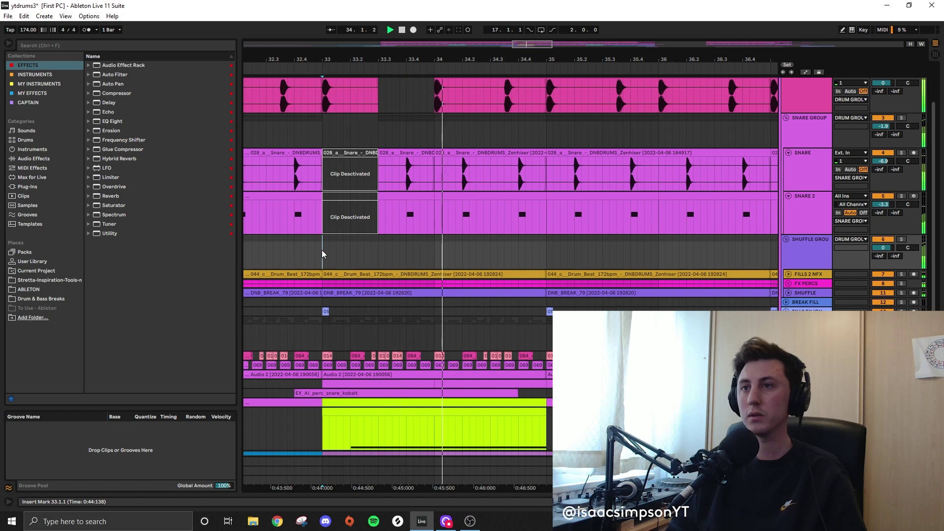
scroll(428, 284, down, 5)
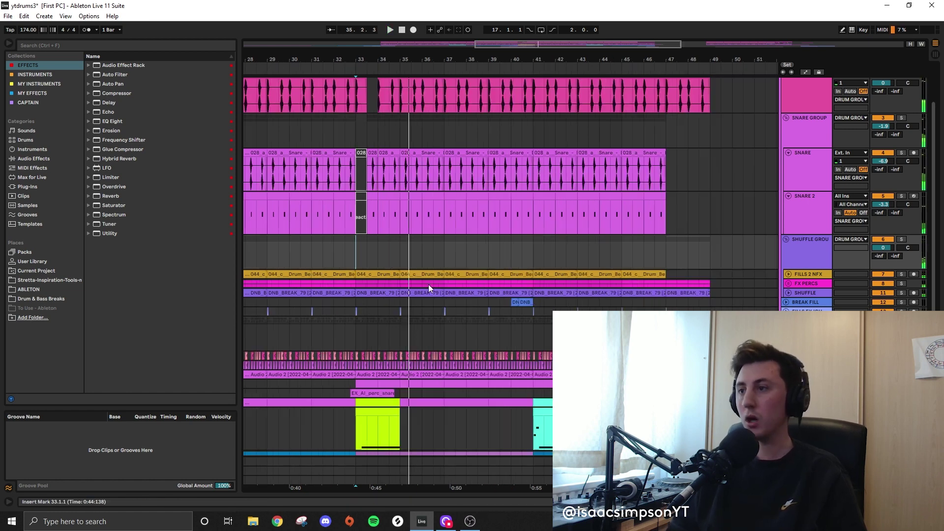
scroll(391, 314, down, 5)
key(space)
Step: Play the arrangement from the EX_AI_90_vocal_breath_dry clip at bar 31
click(328, 416)
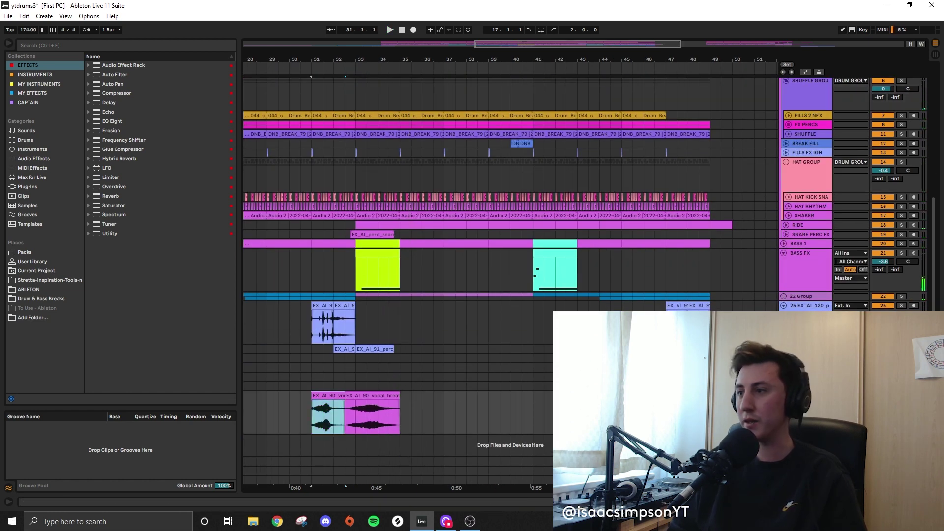
key(space)
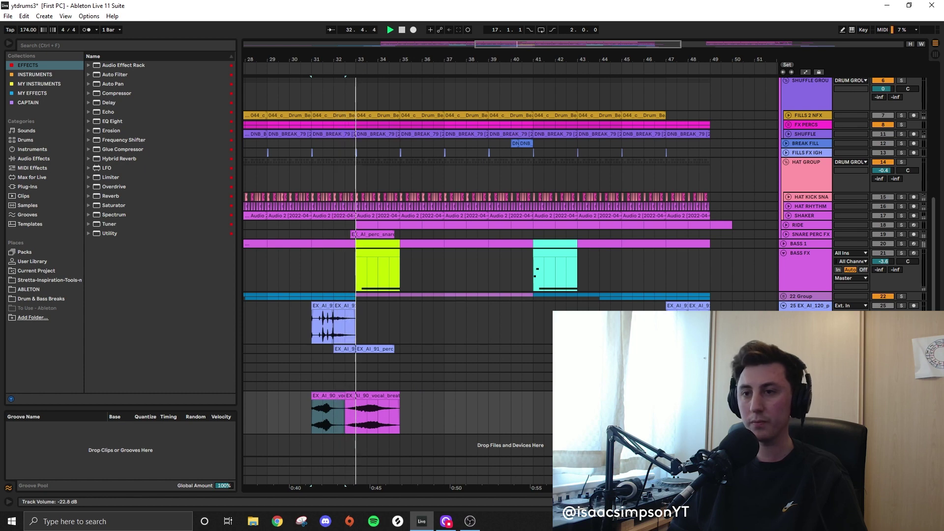
click(309, 376)
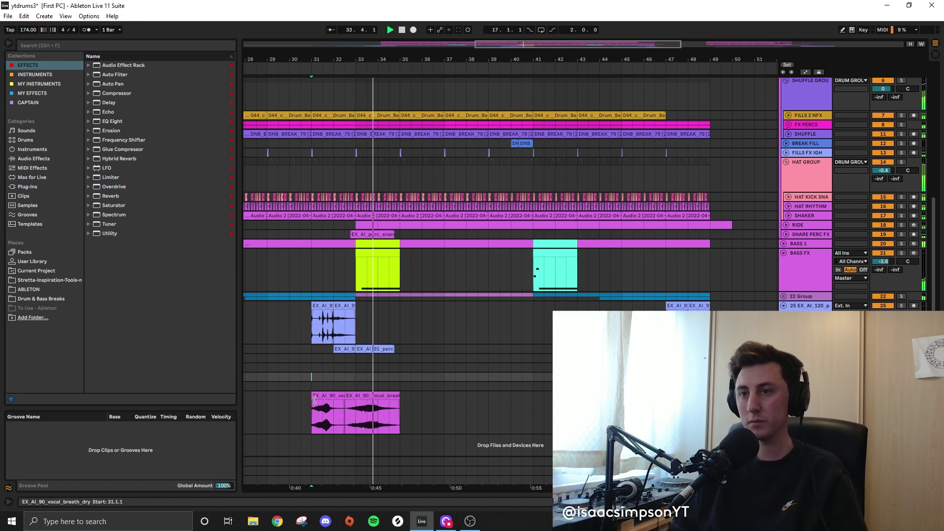
Step: Unfold the SNARE PERC FX track and play its EX_AI_perc_snare_kobalt clip soloed
click(785, 244)
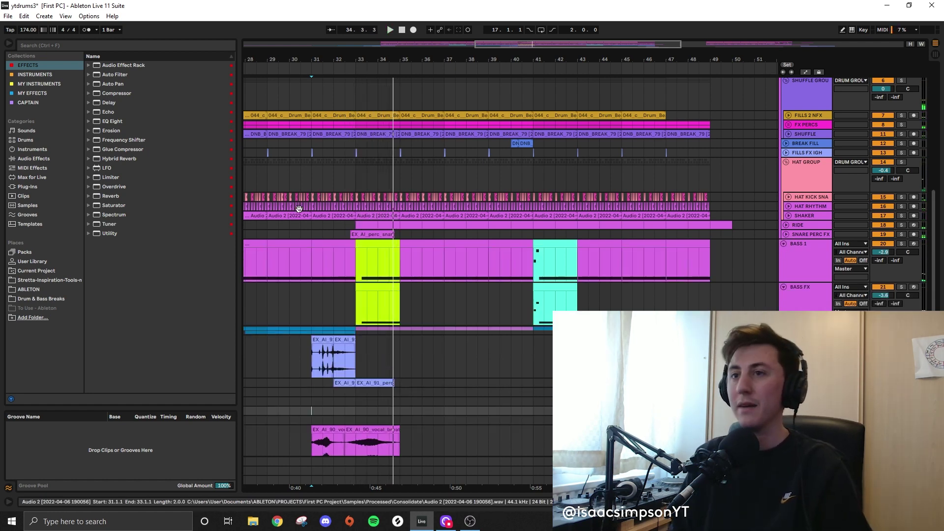
click(783, 242)
click(804, 233)
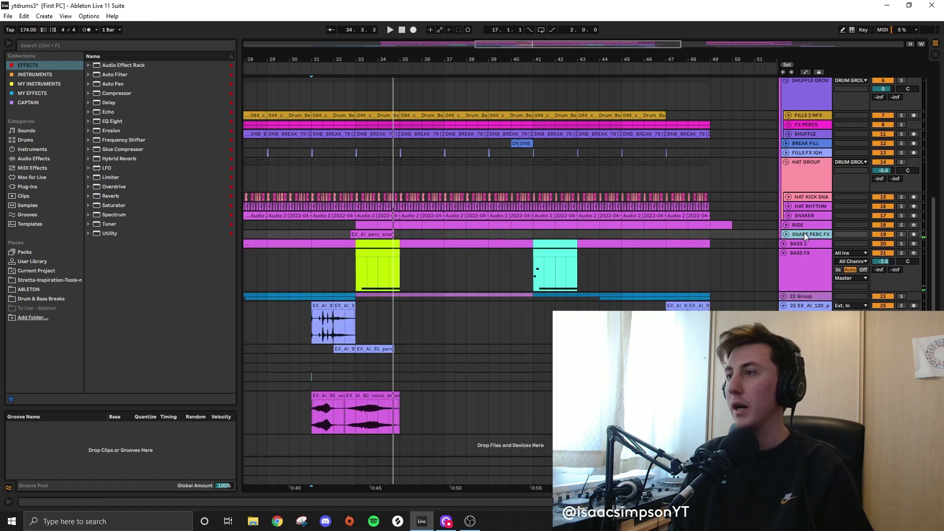
click(785, 234)
scroll(373, 244, up, 3)
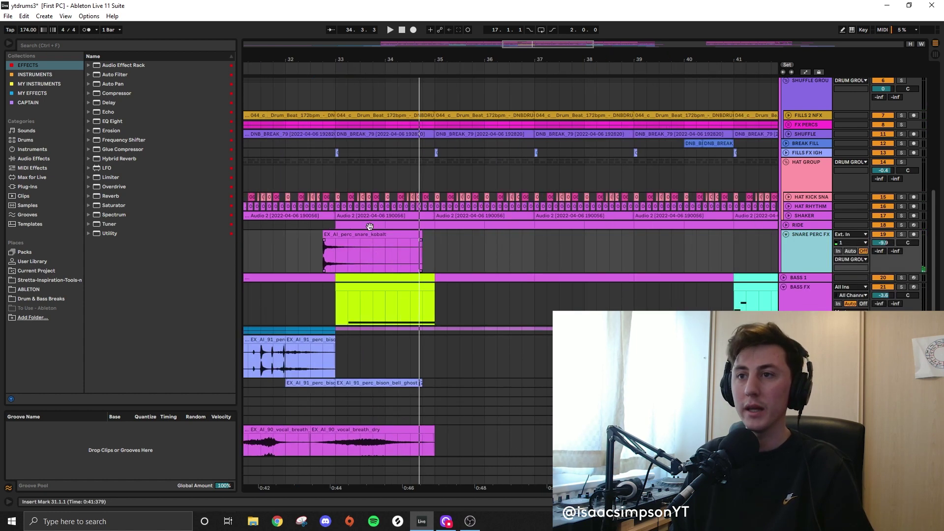
click(370, 234)
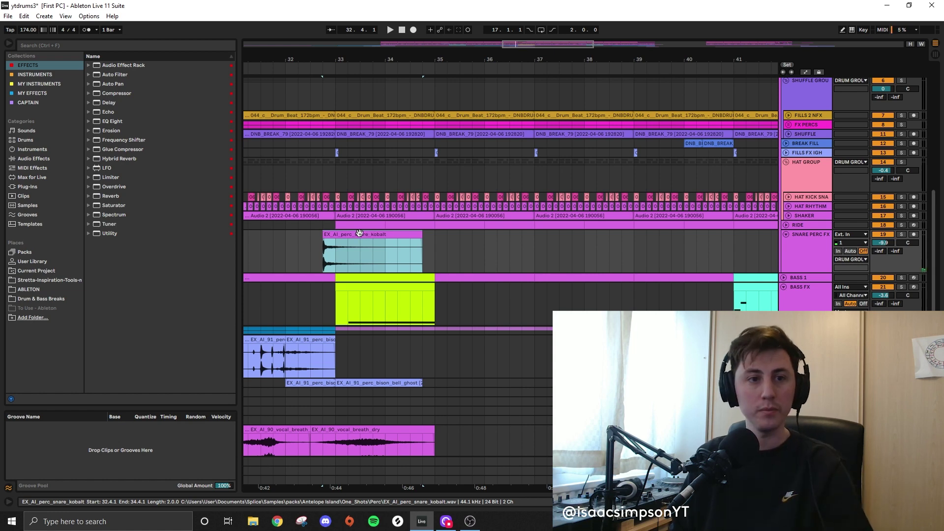
click(902, 234)
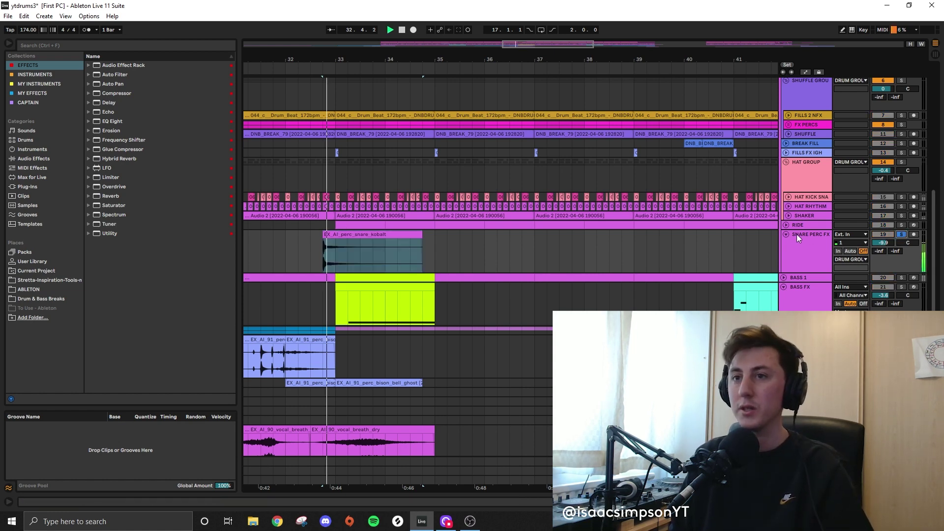
Step: Show the SNARE PERC FX devices and compare the mix with that track switched off and on
double_click(808, 243)
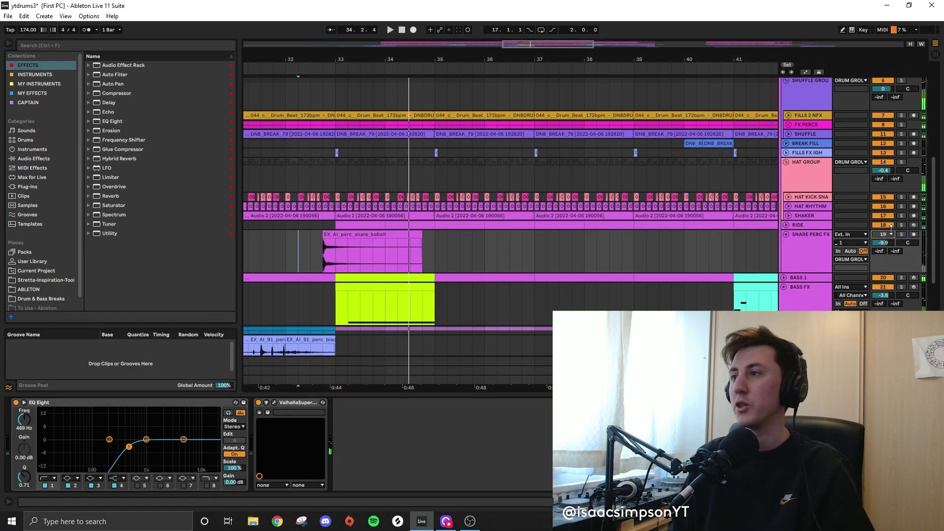
click(884, 234)
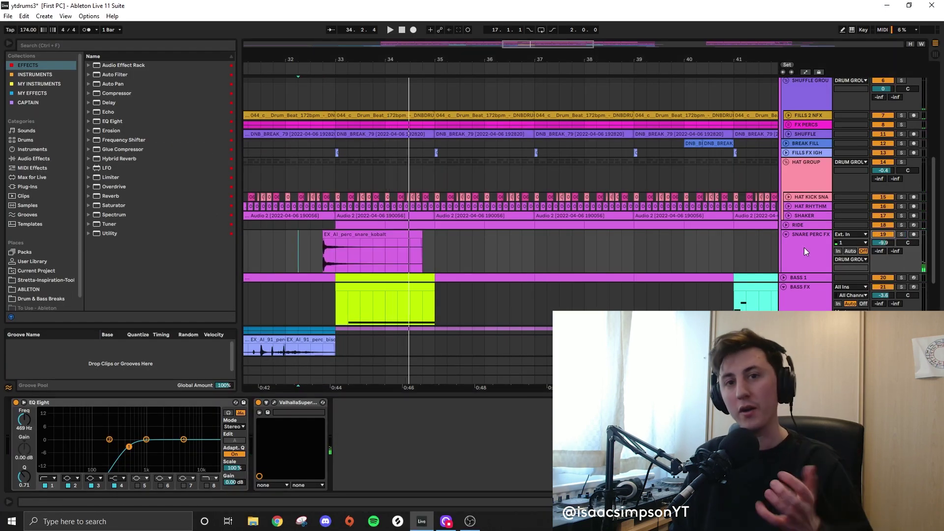
key(space)
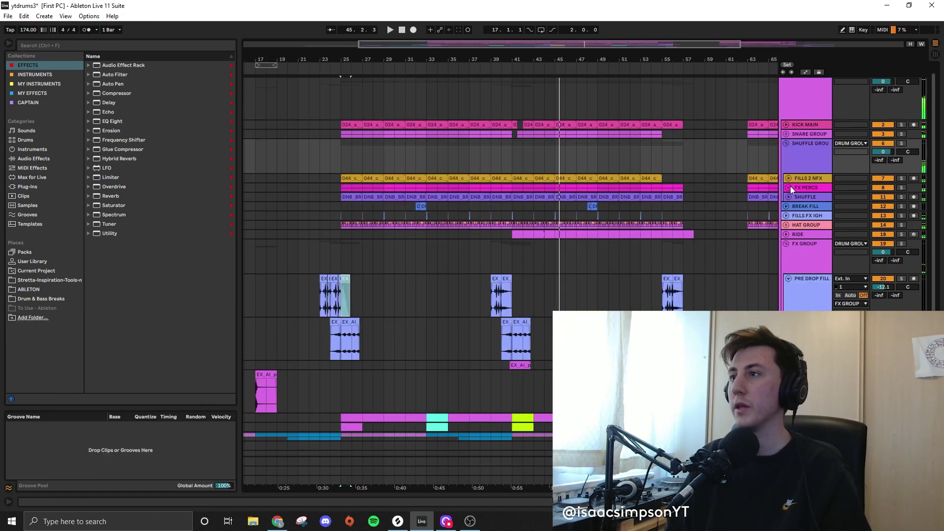
Step: Unfold the FX PERCS group and clear bar 26 on the first FILLS FZX track
click(790, 188)
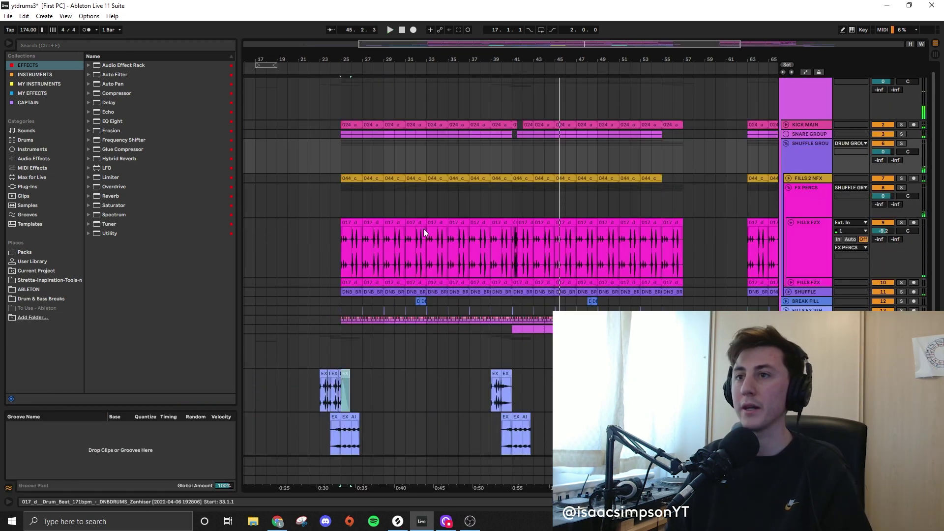
scroll(378, 256, up, 3)
drag(348, 223, 325, 223)
Step: Split the FILLS FZX clip at bar 40 and delete the track's clips from bar 27 to bar 39
click(382, 222)
shift+click(661, 222)
click(664, 244)
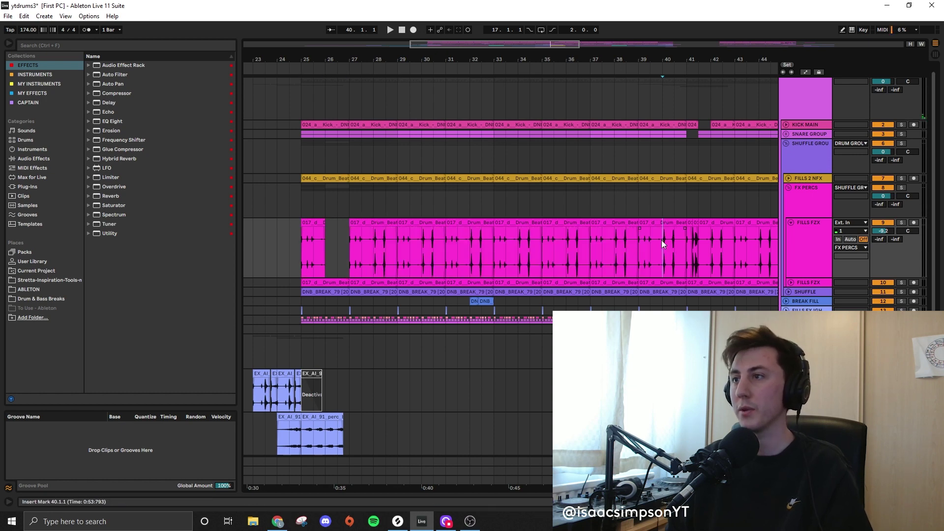
key(ctrl+e)
click(645, 221)
click(609, 224)
shift+click(373, 223)
key(Delete)
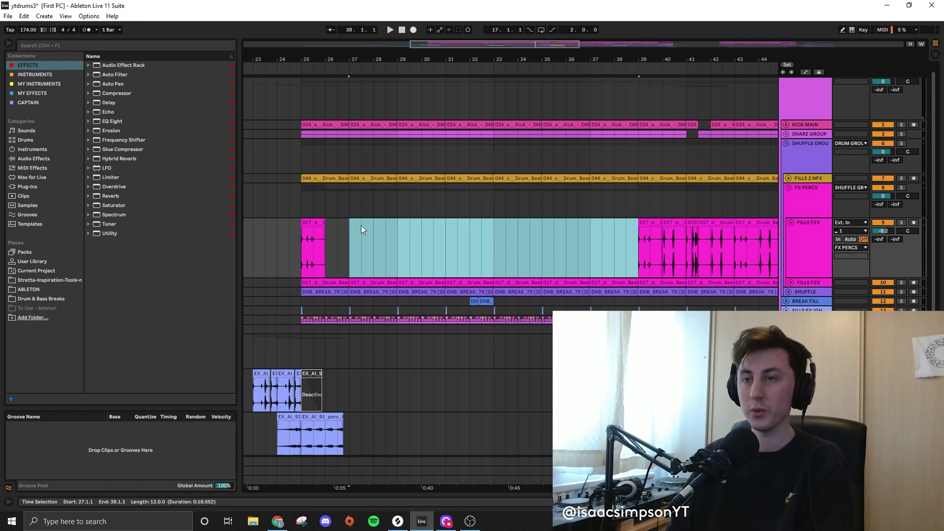
Step: Duplicate the two-bar FILLS FZX section starting at bar 25 six times up to bar 39 and play the result
drag(301, 248, 346, 246)
key(ctrl+d)
key(ctrl+d)
key(ctrl+d)
key(ctrl+d)
key(ctrl+d)
key(ctrl+d)
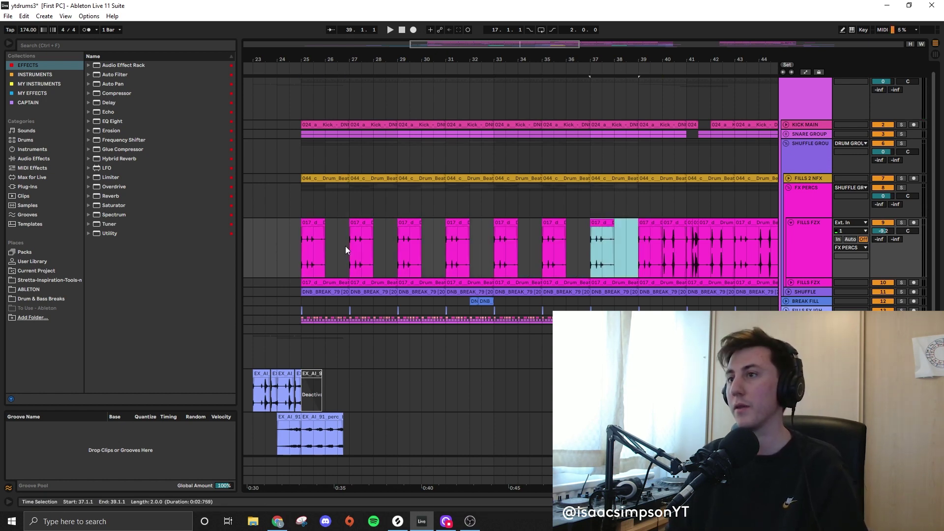
click(285, 239)
key(space)
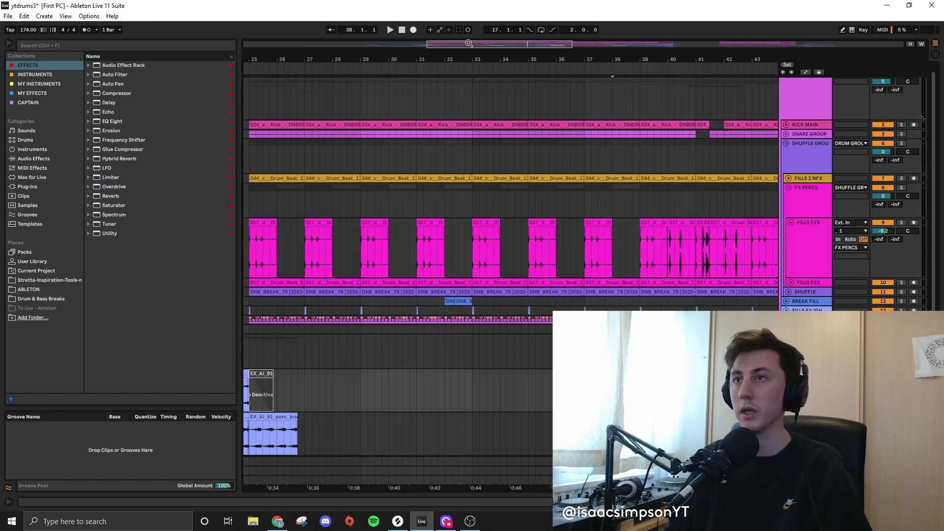
Step: Examine the PRE DROP FILL clips before bar 25 and play the arrangement from bar 39
drag(469, 43, 469, 42)
drag(539, 383, 641, 389)
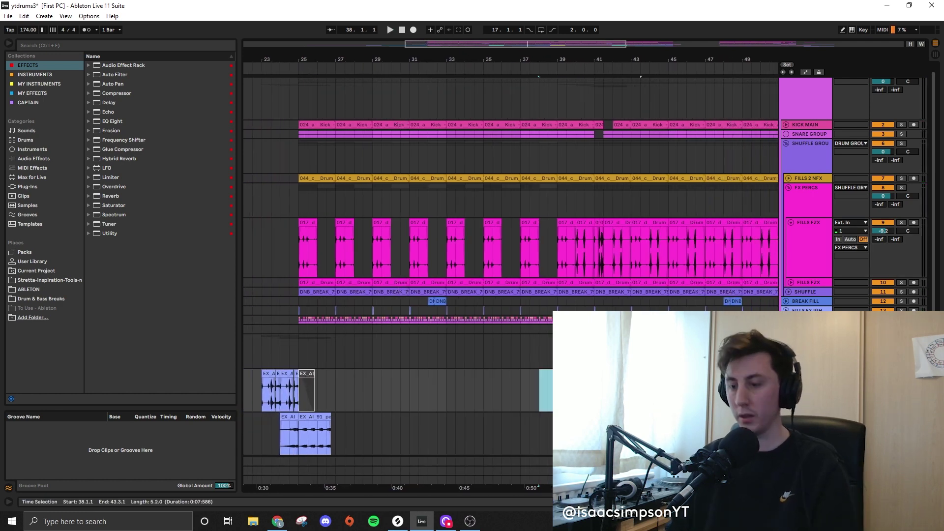
click(269, 374)
click(287, 374)
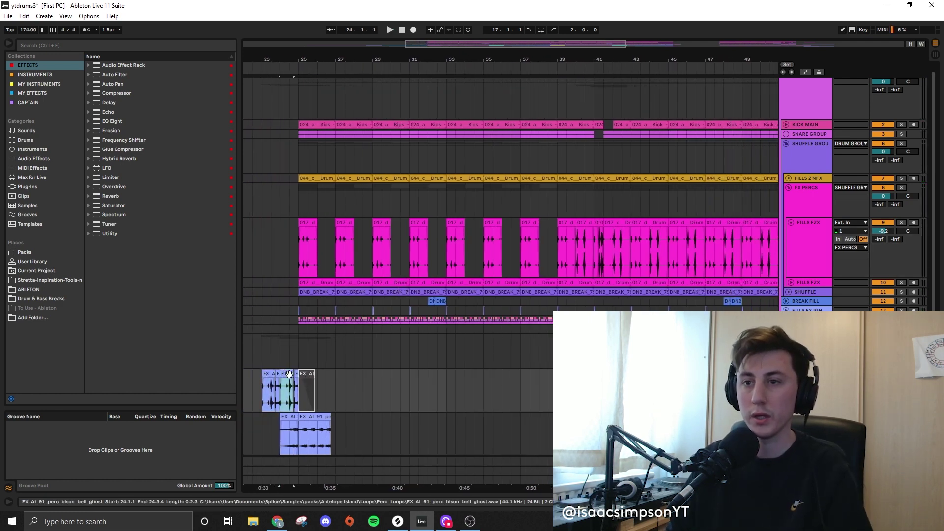
shift+click(296, 374)
click(558, 388)
key(space)
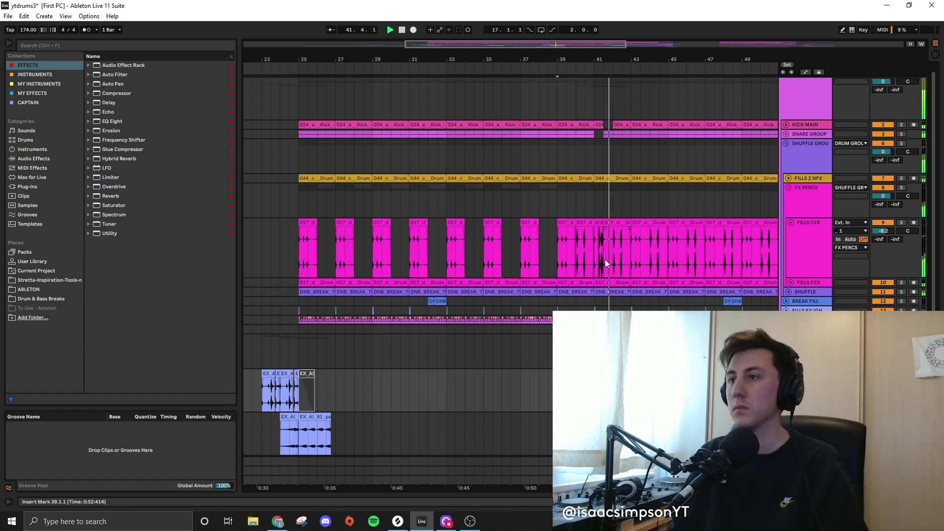
scroll(763, 233, up, 1)
scroll(763, 232, down, 5)
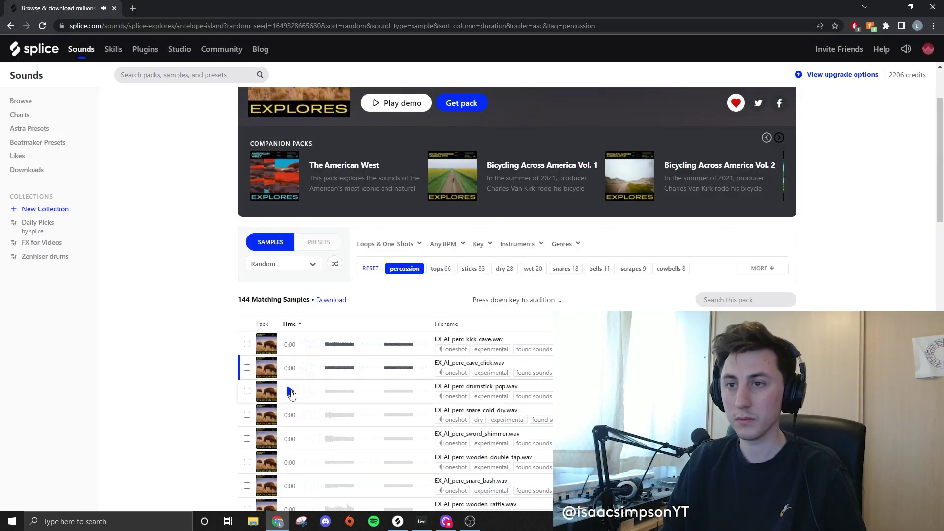
Step: Switch to Splice and audition percussion samples from the Antelope Island pack
scroll(291, 393, down, 3)
click(293, 416)
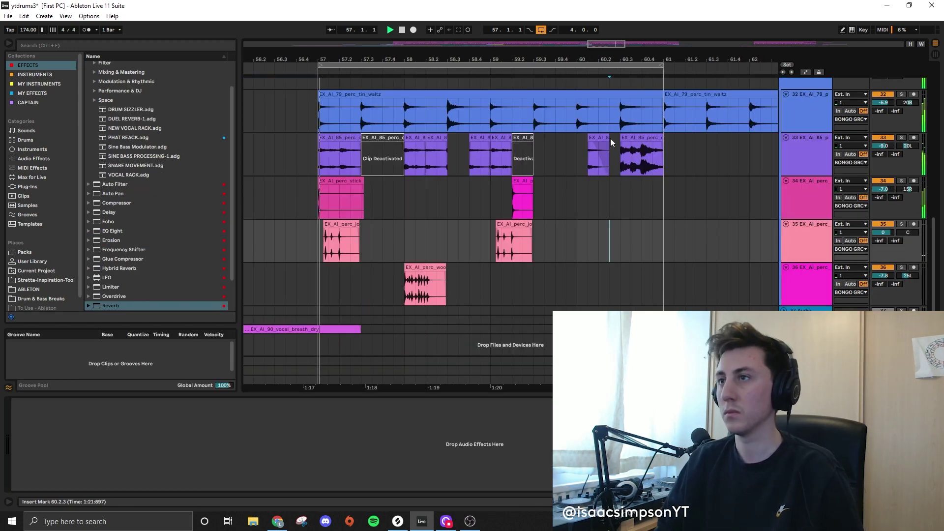
Step: Switch to Ableton Live and select the short EX_AI_85_perc_cave_possessed_dry clip at bar 60
click(610, 140)
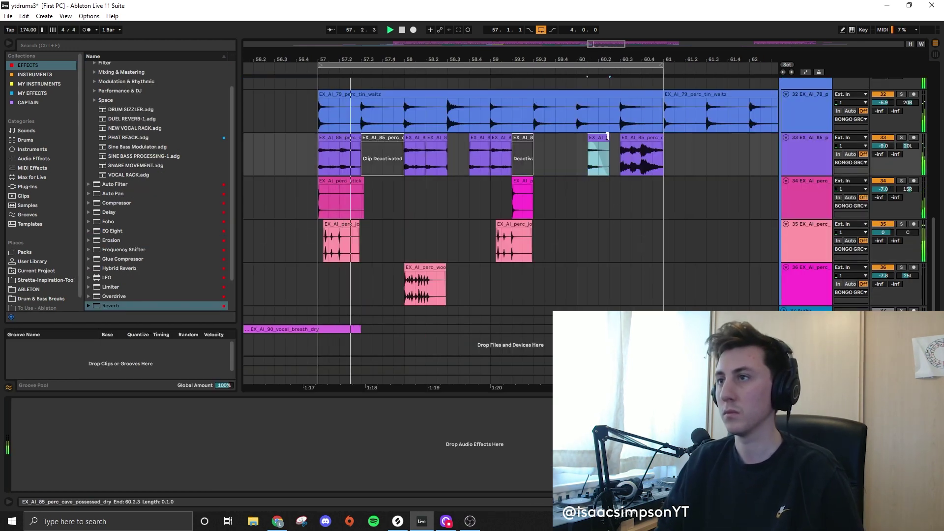